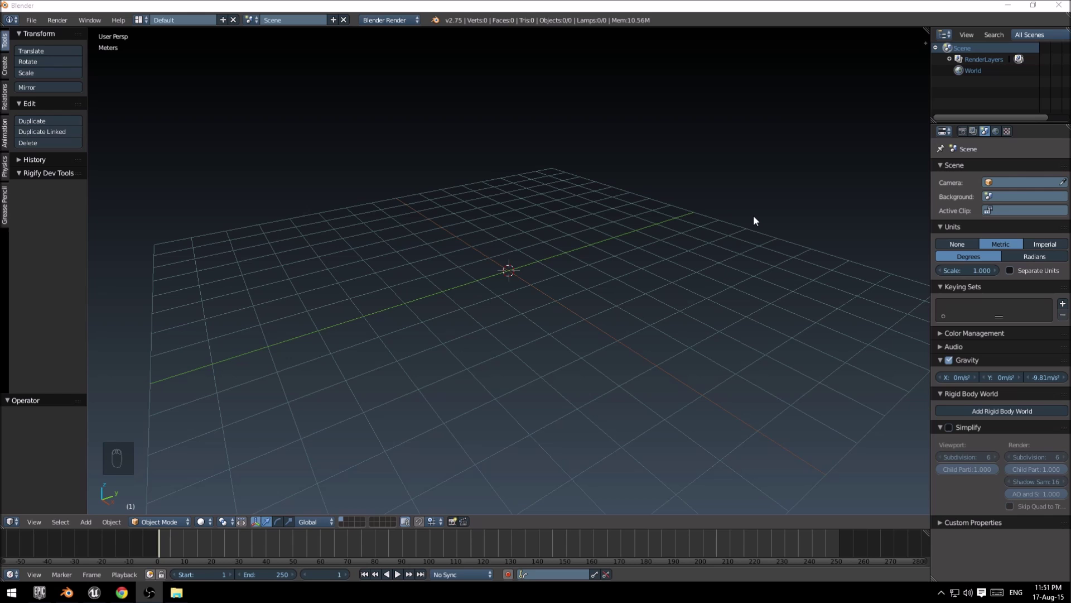
Switch the 3D viewport to an orthographic top view centred near the grid origin.
{"action": "middle_click_drag", "start_coordinate": [712, 248], "coordinate": [670, 256]}
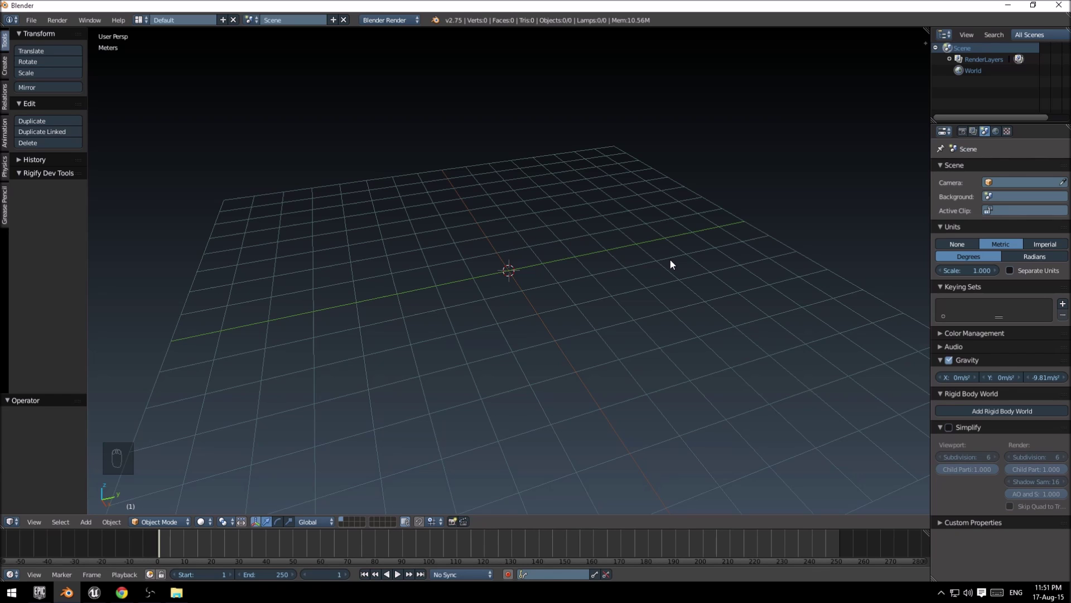
{"action": "middle_click_drag", "start_coordinate": [608, 244], "coordinate": [557, 250]}
{"action": "middle_click_drag", "start_coordinate": [478, 236], "coordinate": [536, 332], "text": "shift"}
{"action": "scroll", "coordinate": [563, 241], "scroll_direction": "down", "scroll_amount": 8}
{"action": "key", "text": "KP_5"}
{"action": "key", "text": "KP_1"}
{"action": "key", "text": "KP_7"}
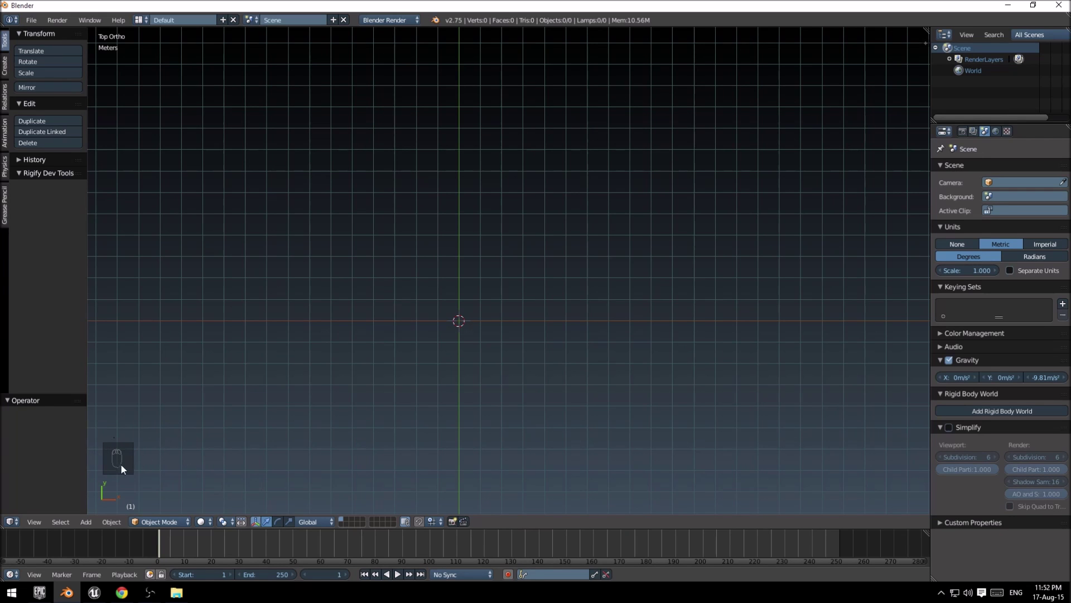
{"action": "middle_click_drag", "start_coordinate": [497, 344], "coordinate": [557, 309], "text": "shift"}
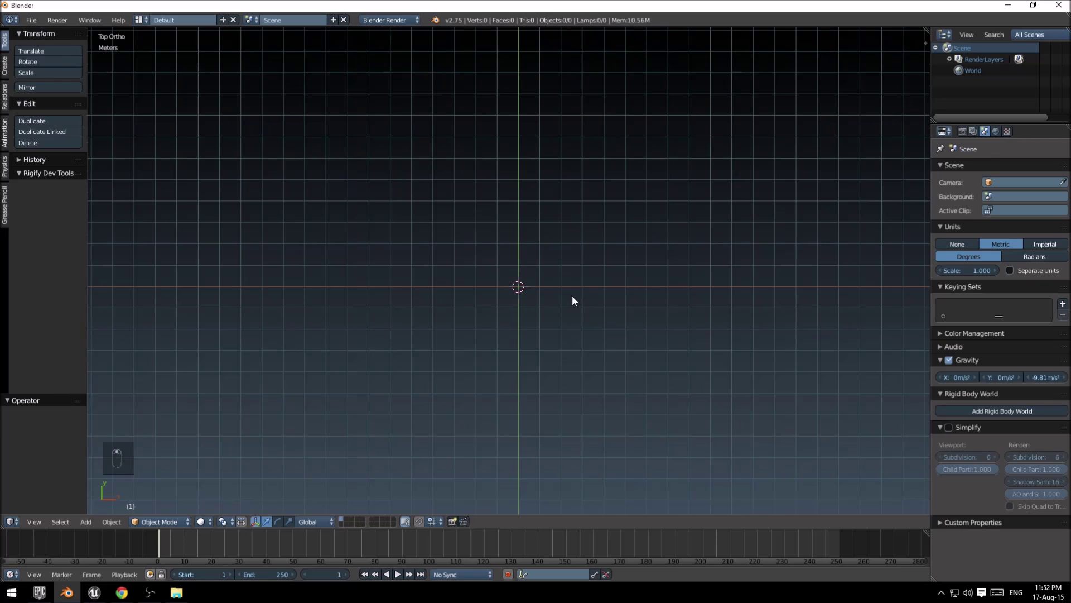
{"action": "scroll", "coordinate": [577, 301], "scroll_direction": "up", "scroll_amount": 6}
{"action": "scroll", "coordinate": [578, 302], "scroll_direction": "down", "scroll_amount": 4}
{"action": "key", "text": "shift+a"}
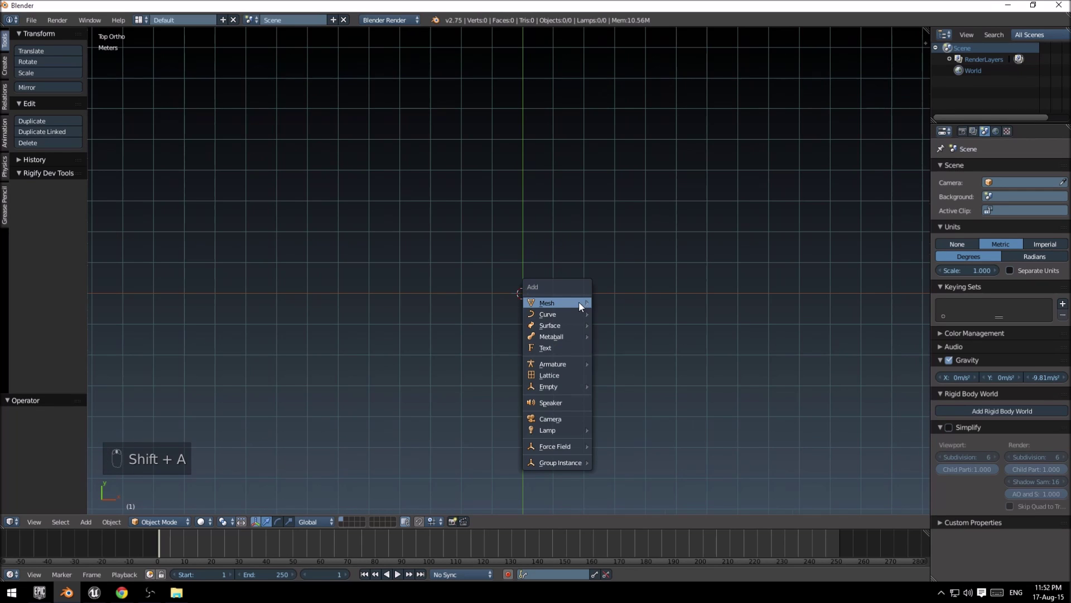
{"action": "mouse_move", "coordinate": [535, 303]}
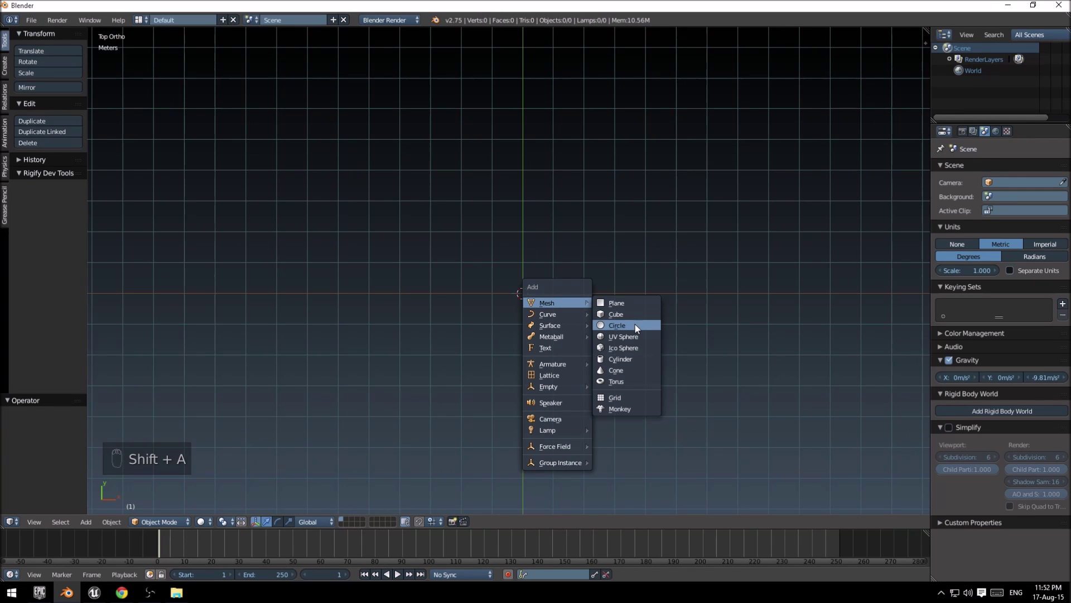
{"action": "left_click", "coordinate": [669, 329]}
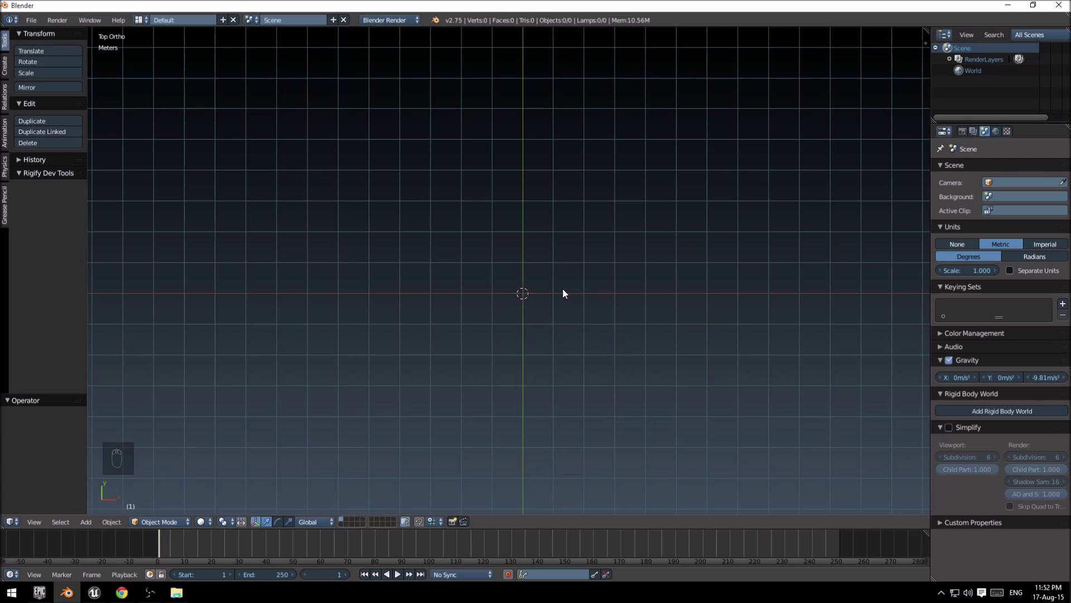
{"action": "key", "text": "shift+a"}
{"action": "mouse_move", "coordinate": [567, 289]}
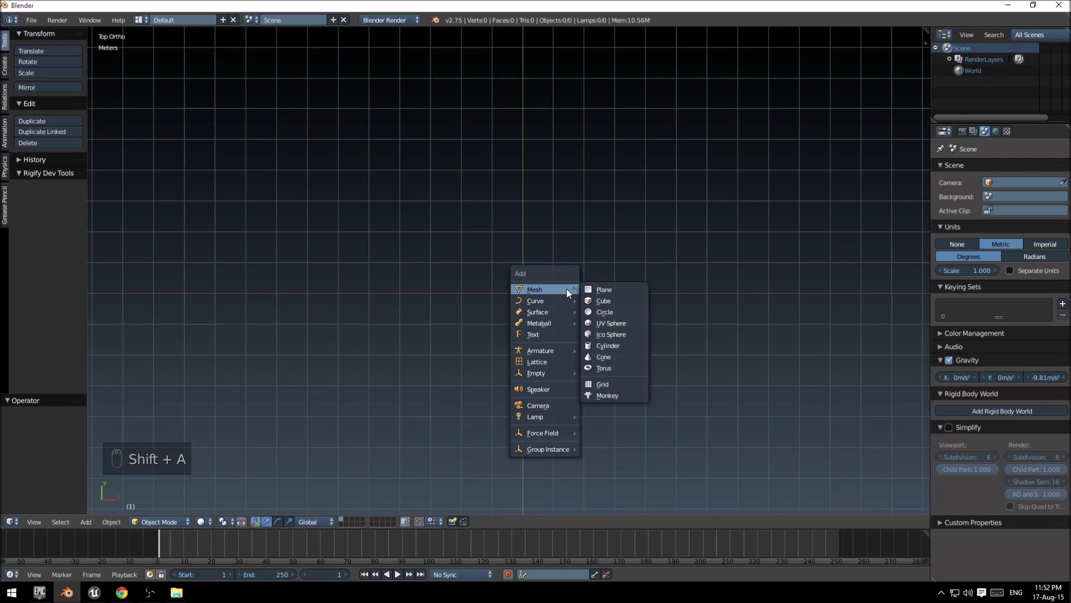
{"action": "left_click", "coordinate": [619, 310]}
{"action": "middle_click_drag", "start_coordinate": [617, 310], "coordinate": [604, 296]}
{"action": "key", "text": "KP_3"}
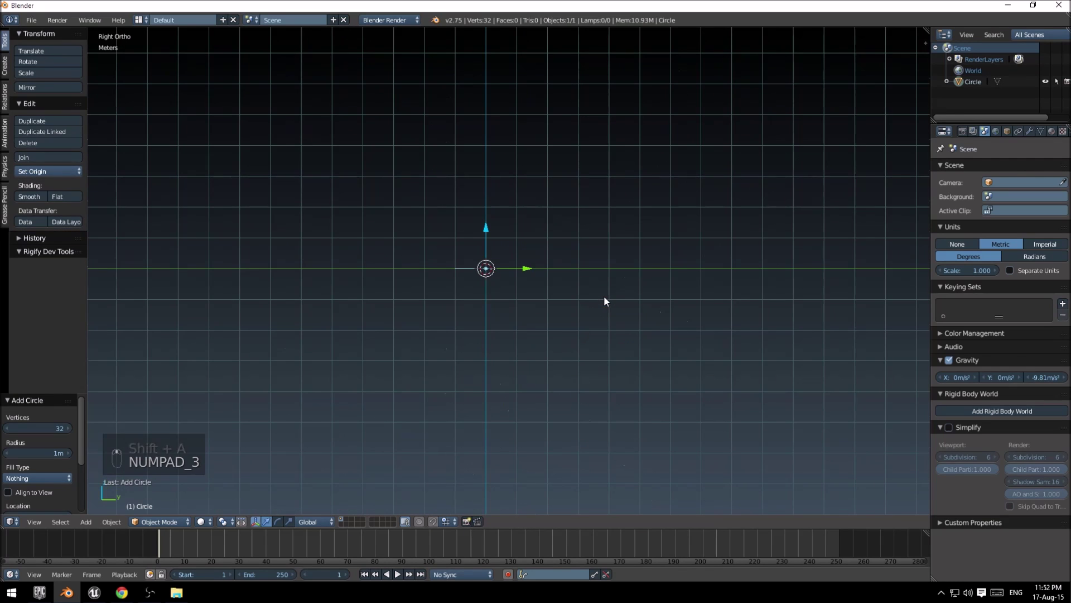
{"action": "key", "text": "ctrl+z"}
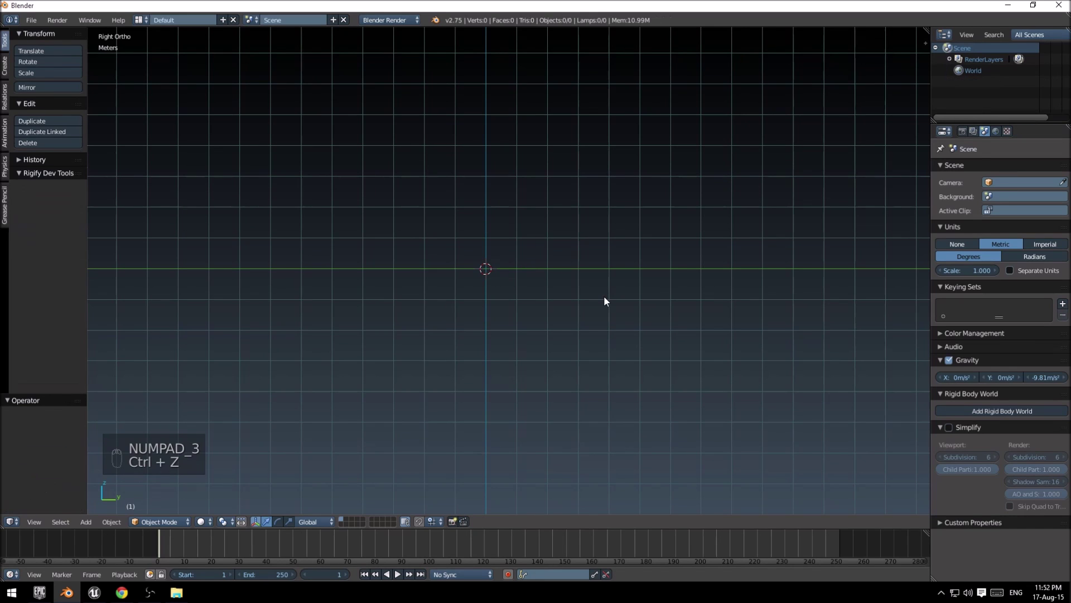
Add a mesh cone at the origin, raise it so its base rests on the ground line, and enter edit mode.
{"action": "key", "text": "shift+a"}
{"action": "mouse_move", "coordinate": [605, 299]}
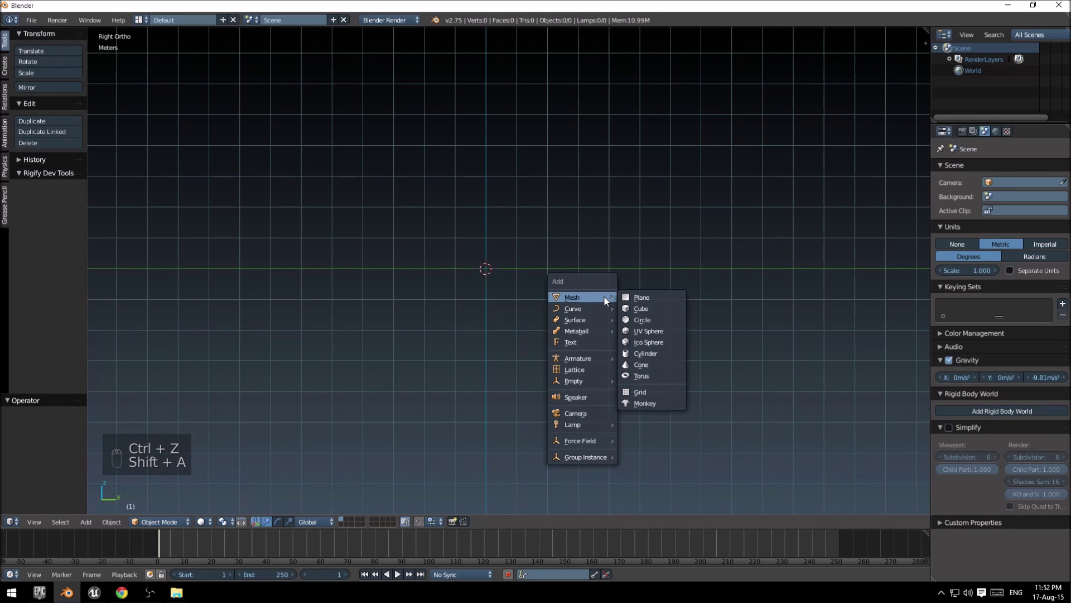
{"action": "left_click", "coordinate": [655, 363]}
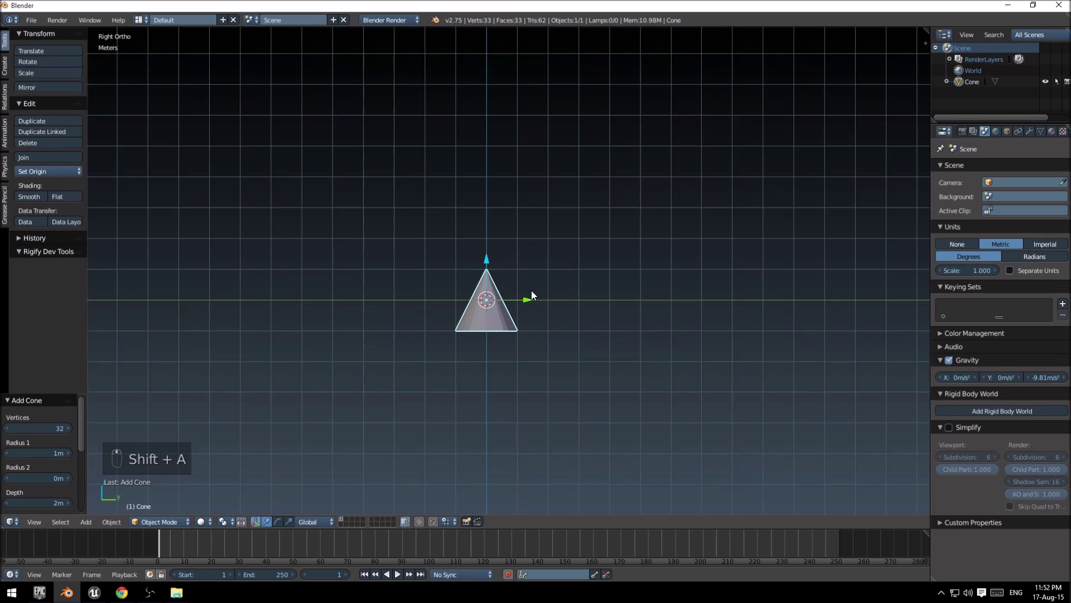
{"action": "key", "text": "Tab"}
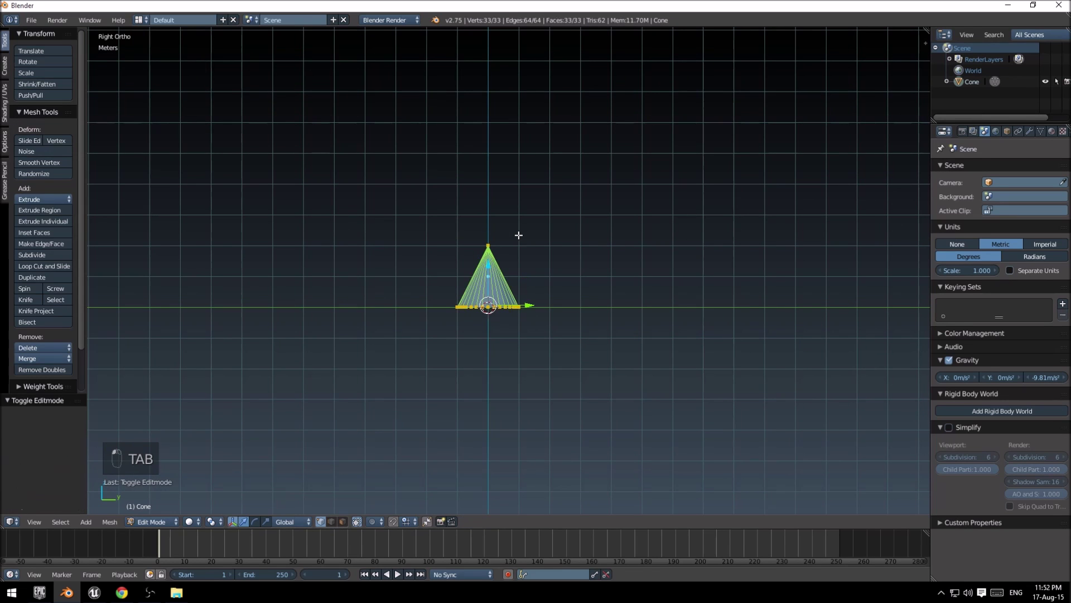
Select only the cone's tip vertex and move it up 8 m along Z.
{"action": "key", "text": "a"}
{"action": "left_click_drag", "start_coordinate": [530, 214], "coordinate": [543, 249], "text": "ctrl"}
{"action": "scroll", "coordinate": [534, 210], "scroll_direction": "down", "scroll_amount": 4}
{"action": "middle_click_drag", "start_coordinate": [534, 210], "coordinate": [568, 256], "text": "shift"}
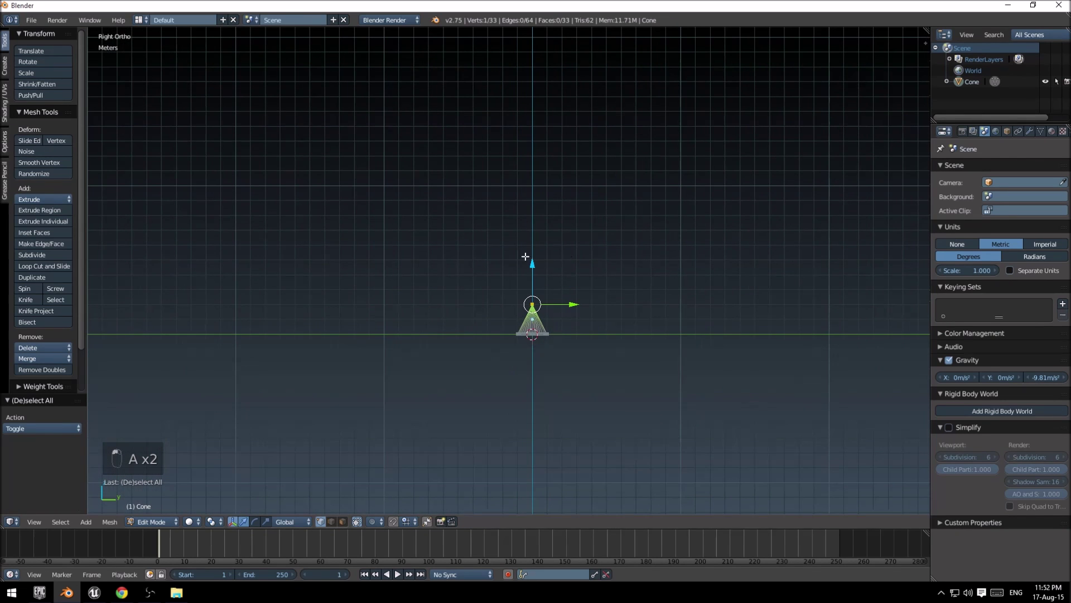
{"action": "left_click_drag", "start_coordinate": [533, 260], "coordinate": [537, 137]}
{"action": "scroll", "coordinate": [601, 251], "scroll_direction": "up", "scroll_amount": 3}
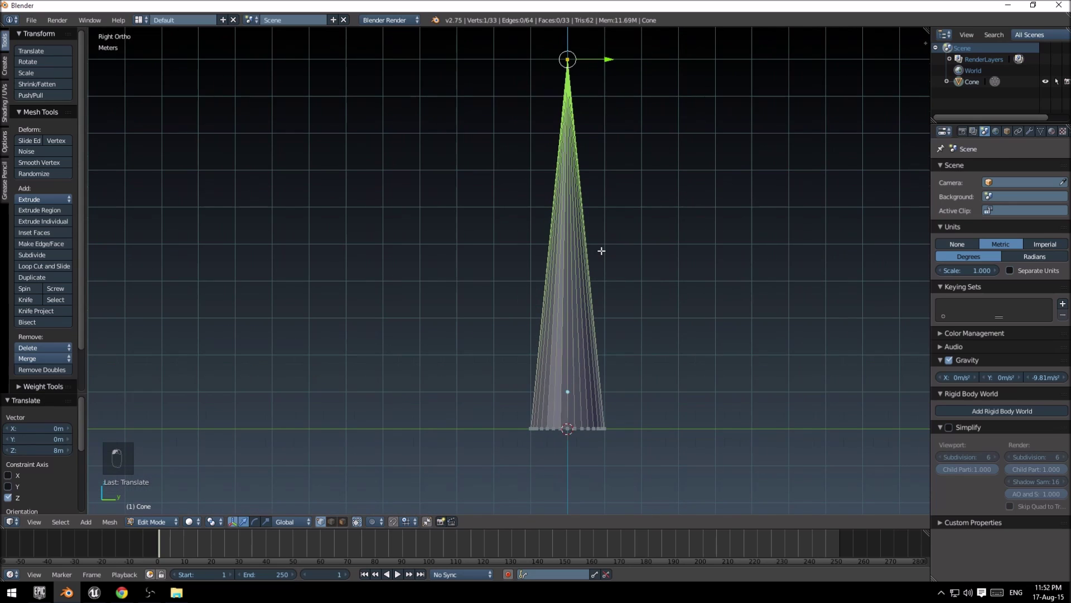
Select the whole cone mesh and apply Subdivide Smooth three times.
{"action": "key", "text": "a"}
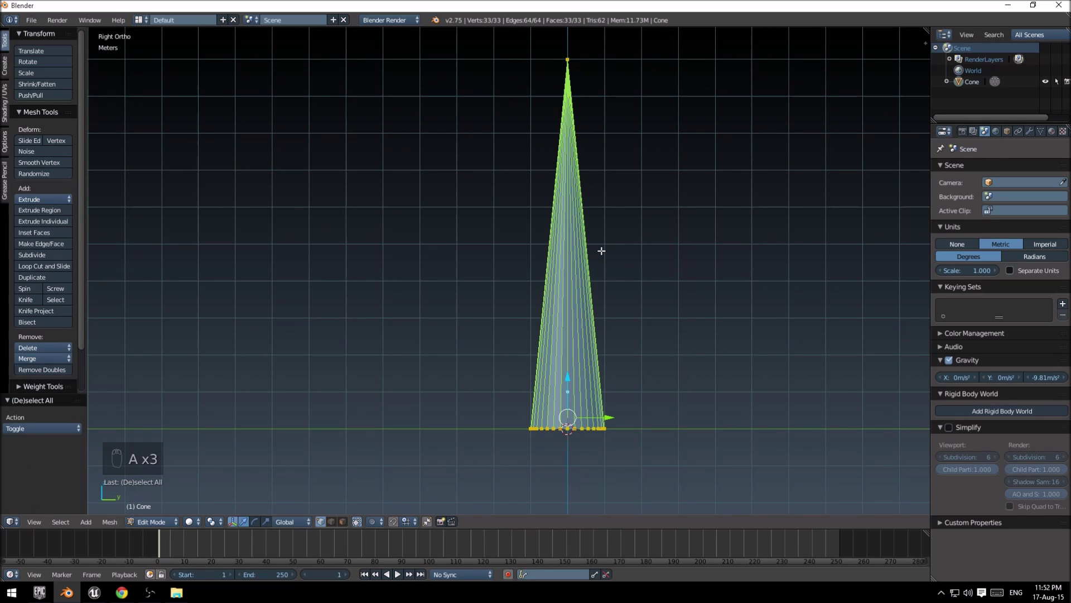
{"action": "key", "text": "w"}
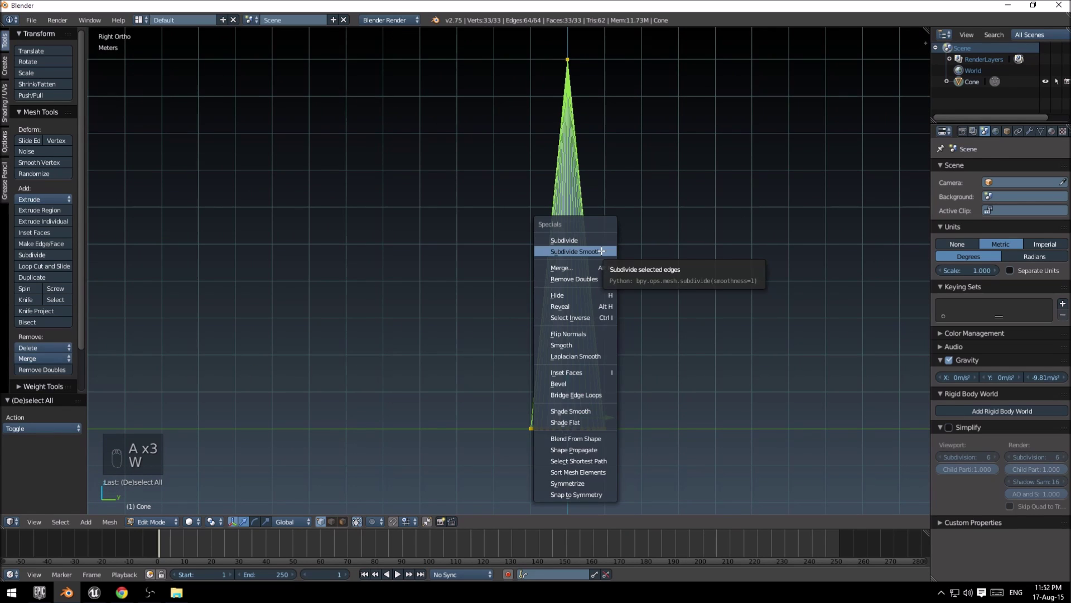
{"action": "left_click", "coordinate": [601, 251]}
{"action": "key", "text": "w"}
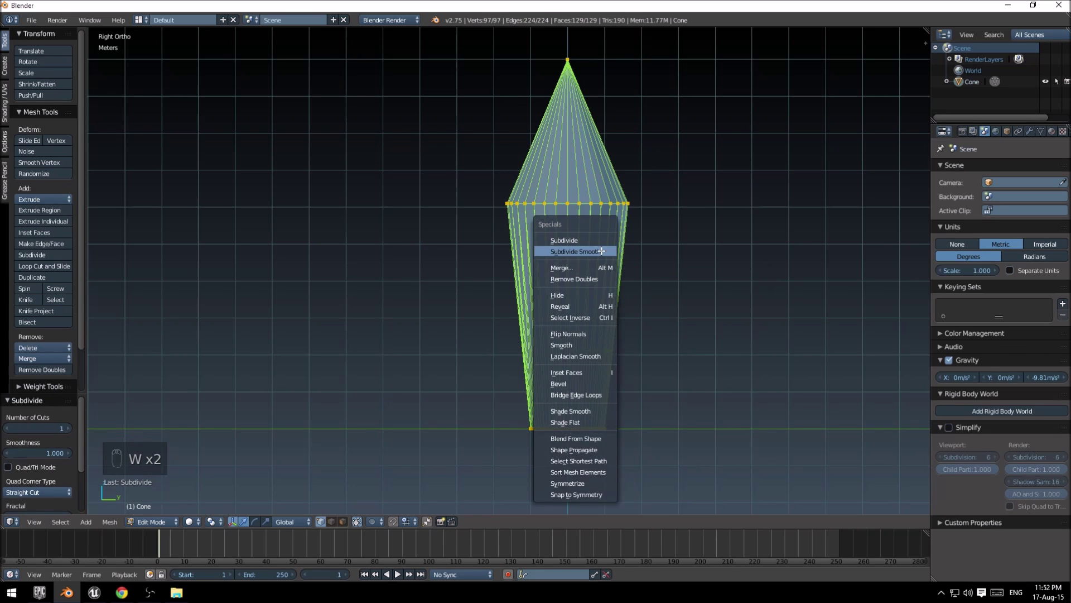
{"action": "left_click", "coordinate": [601, 251]}
{"action": "key", "text": "w"}
{"action": "left_click", "coordinate": [602, 251]}
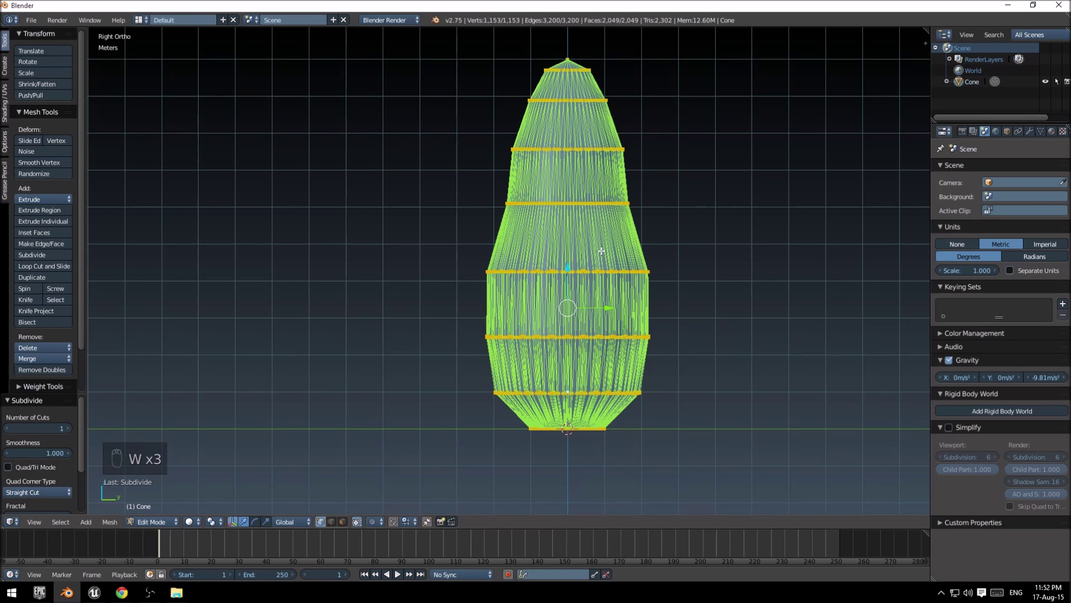
Leave edit mode and examine the subdivided cone's surface from the front and up close.
{"action": "middle_click_drag", "start_coordinate": [483, 197], "coordinate": [584, 272]}
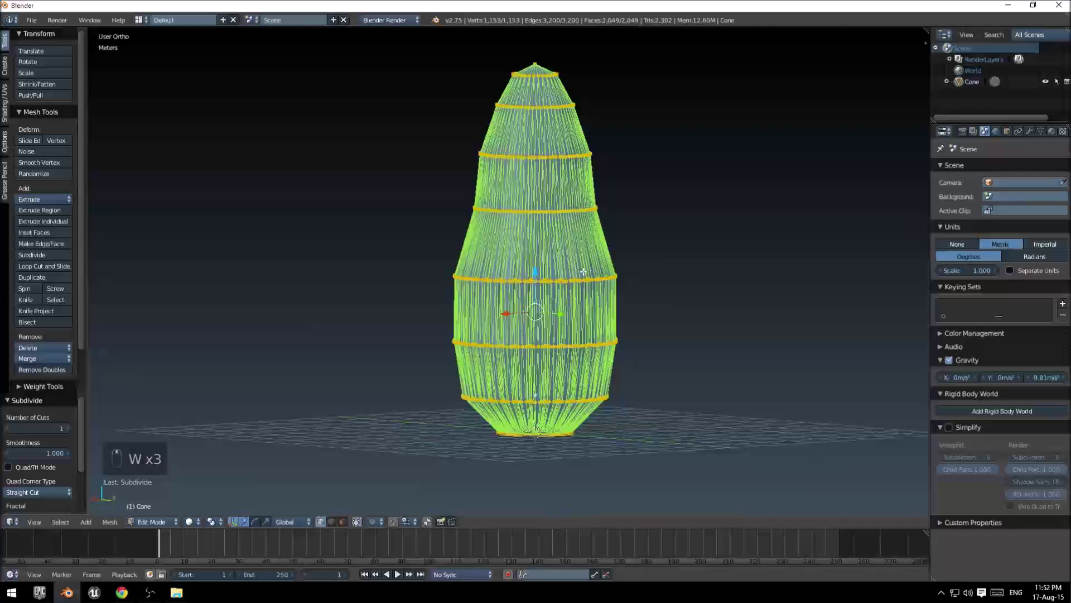
{"action": "key", "text": "KP_1"}
{"action": "key", "text": "Tab"}
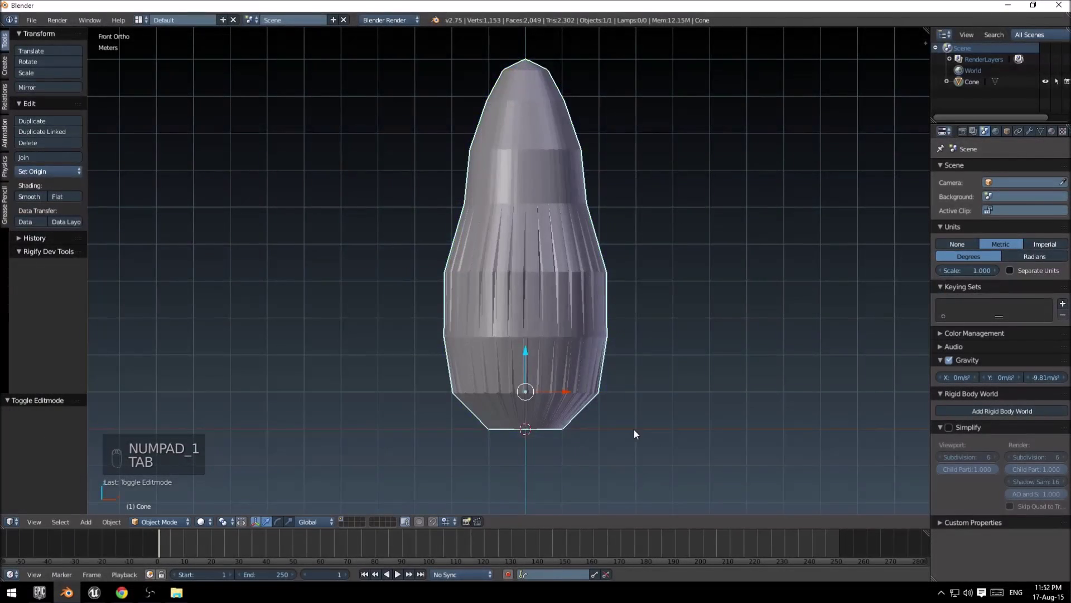
{"action": "scroll", "coordinate": [555, 287], "scroll_direction": "up", "scroll_amount": 8}
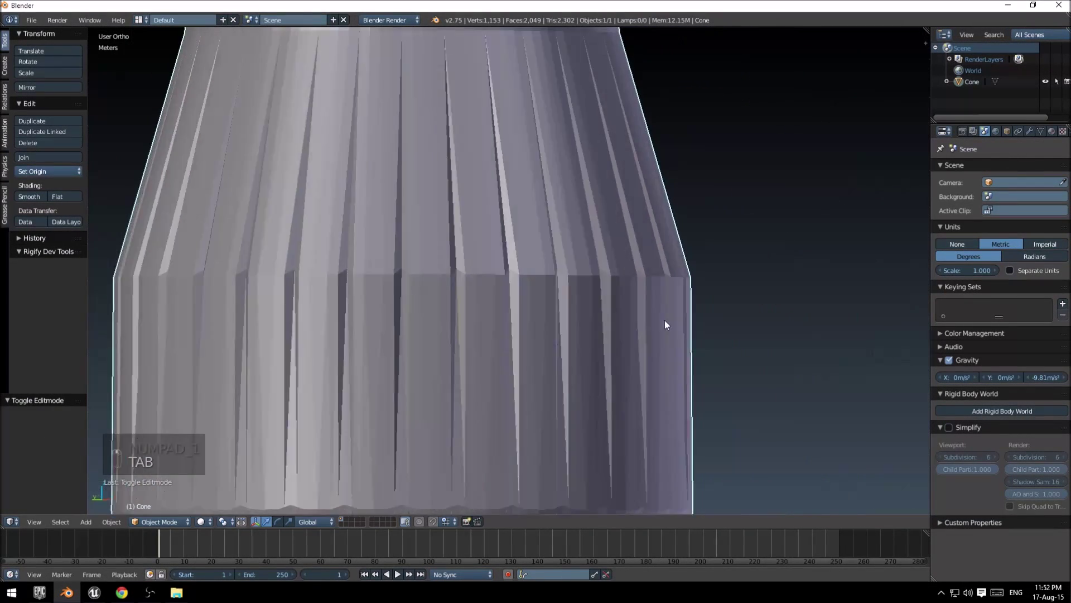
{"action": "middle_click_drag", "start_coordinate": [664, 325], "coordinate": [600, 303]}
{"action": "key", "text": "KP_1"}
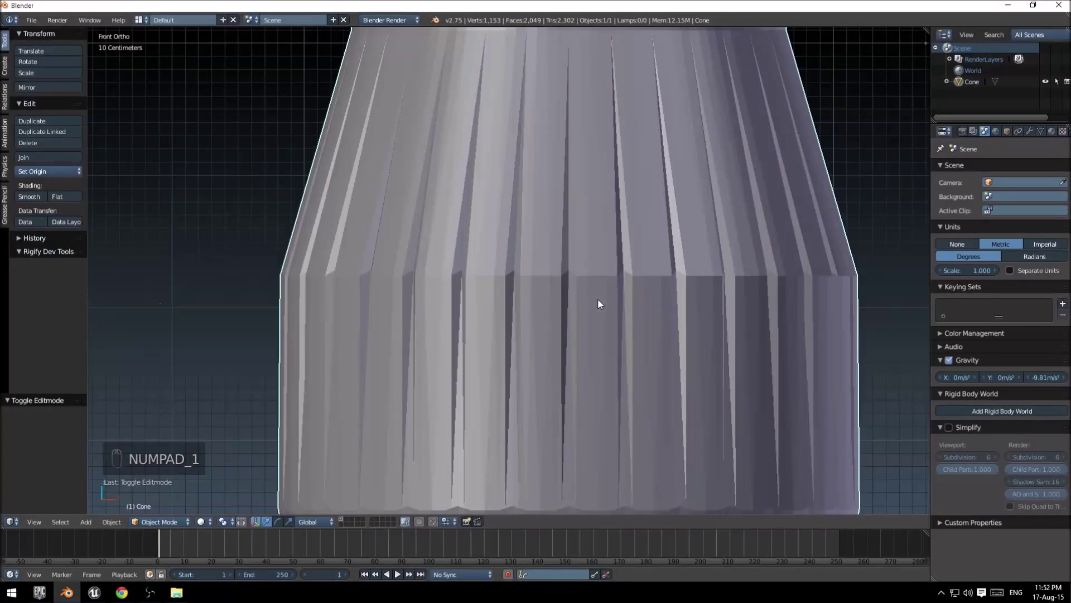
{"action": "scroll", "coordinate": [600, 301], "scroll_direction": "down", "scroll_amount": 6}
{"action": "scroll", "coordinate": [623, 352], "scroll_direction": "down", "scroll_amount": 1}
{"action": "middle_click_drag", "start_coordinate": [620, 349], "coordinate": [564, 301], "text": "shift"}
{"action": "scroll", "coordinate": [687, 301], "scroll_direction": "up", "scroll_amount": 6}
{"action": "scroll", "coordinate": [687, 301], "scroll_direction": "down", "scroll_amount": 6}
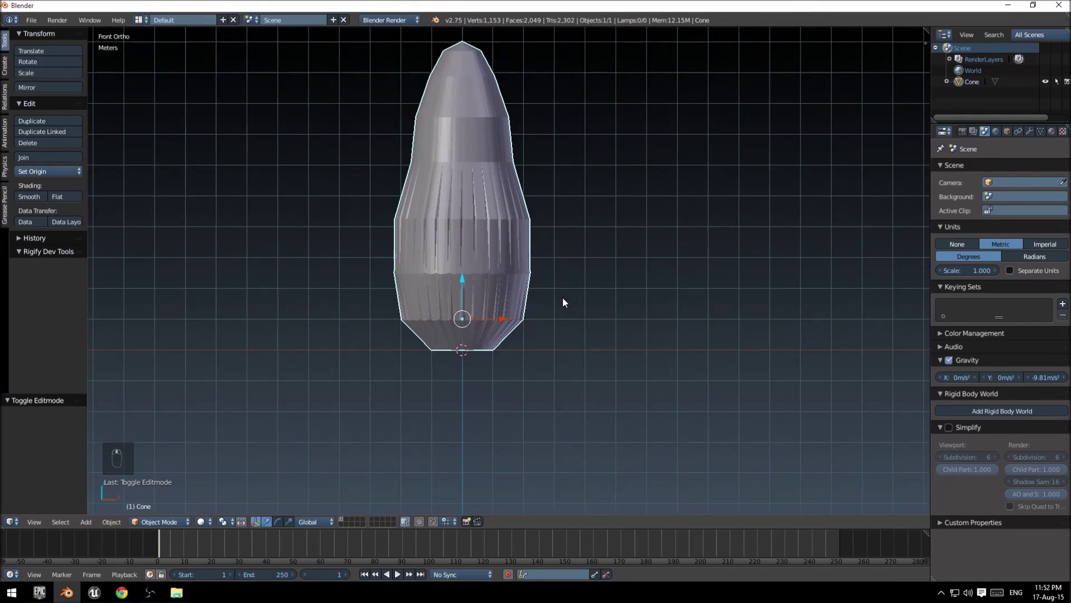
Return the cone to edit mode and display it as wireframe.
{"action": "key", "text": "Tab"}
{"action": "scroll", "coordinate": [562, 297], "scroll_direction": "up", "scroll_amount": 3}
{"action": "scroll", "coordinate": [557, 313], "scroll_direction": "up", "scroll_amount": 3}
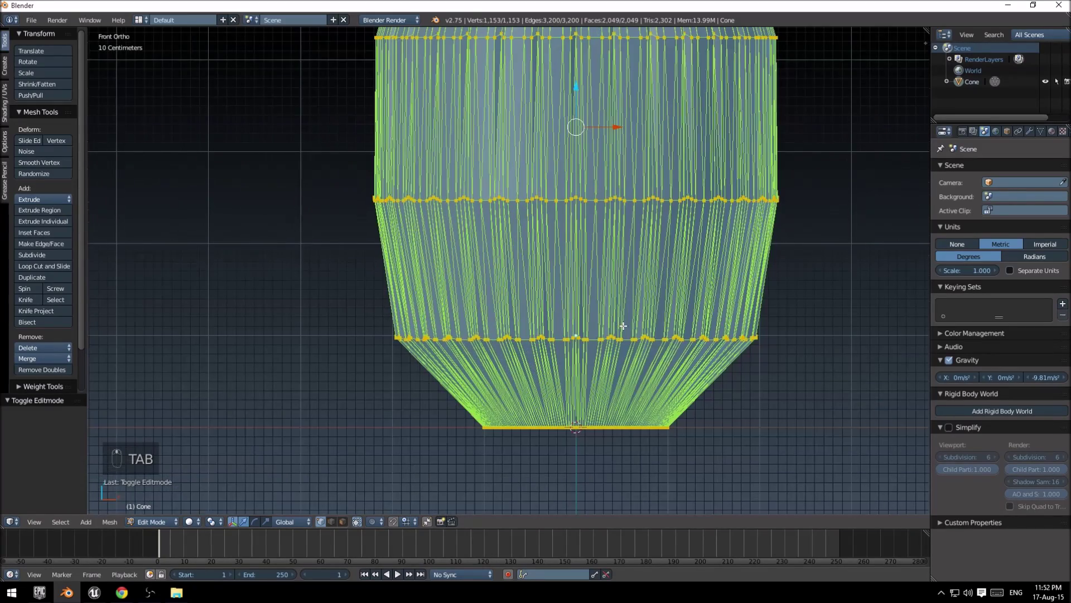
{"action": "key", "text": "z"}
{"action": "scroll", "coordinate": [623, 325], "scroll_direction": "down", "scroll_amount": 4}
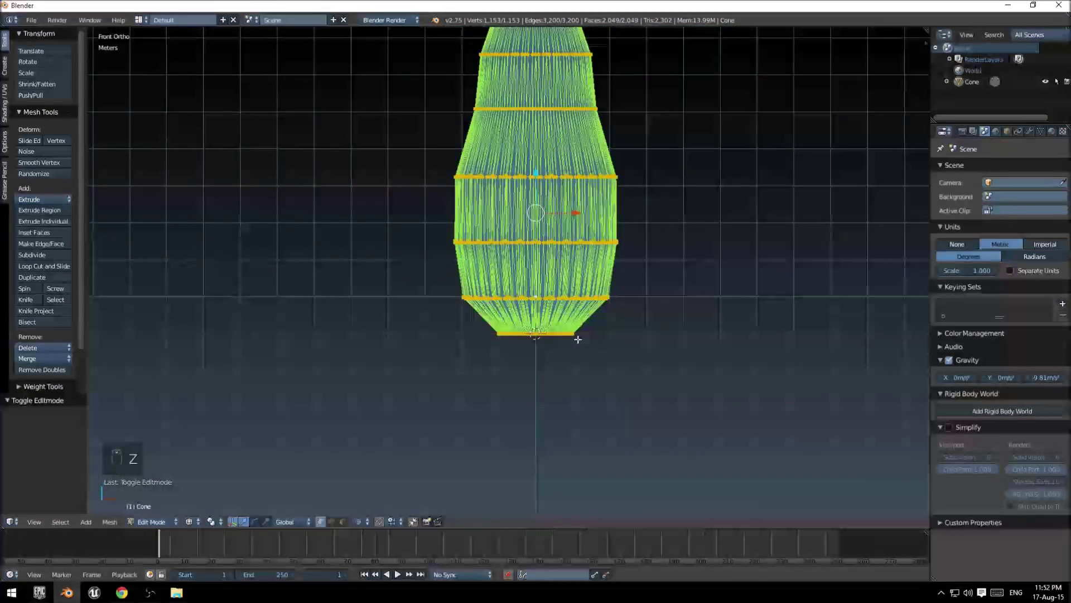
{"action": "scroll", "coordinate": [578, 338], "scroll_direction": "up", "scroll_amount": 2}
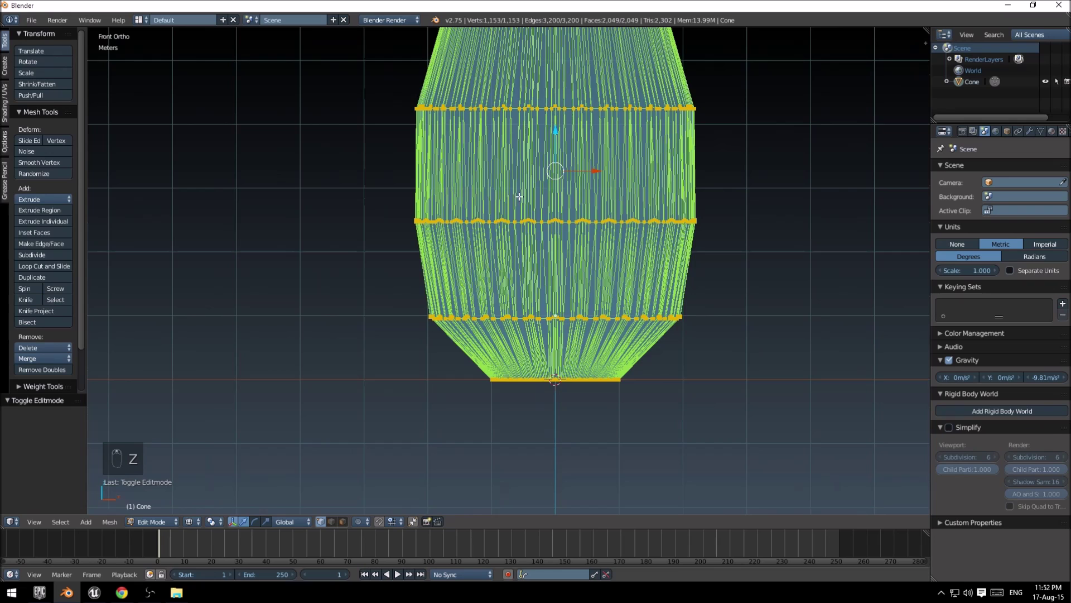
Select the vertex ring directly above the base and scale it inward to narrow the lower body.
{"action": "key", "text": "a"}
{"action": "mouse_move", "coordinate": [742, 283]}
{"action": "left_mouse_down", "text": "ctrl"}
{"action": "mouse_move", "coordinate": [313, 284]}
{"action": "mouse_move", "coordinate": [837, 328]}
{"action": "mouse_move", "coordinate": [825, 335]}
{"action": "left_mouse_up", "text": "ctrl"}
{"action": "key", "text": "s"}
{"action": "left_click", "coordinate": [747, 350]}
Select the third vertex ring from the bottom, counting the base, and scale it to 0.7.
{"action": "key", "text": "a"}
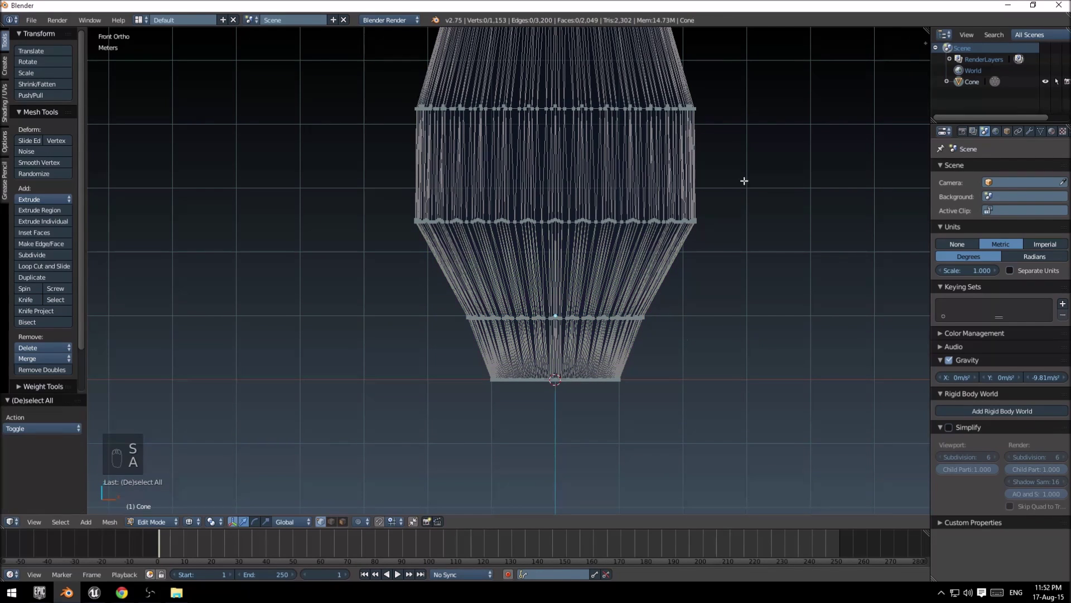
{"action": "mouse_move", "coordinate": [744, 179]}
{"action": "left_mouse_down", "text": "ctrl"}
{"action": "mouse_move", "coordinate": [383, 251]}
{"action": "mouse_move", "coordinate": [876, 299]}
{"action": "left_mouse_up", "text": "ctrl"}
{"action": "key", "text": "s"}
{"action": "left_click", "coordinate": [768, 271]}
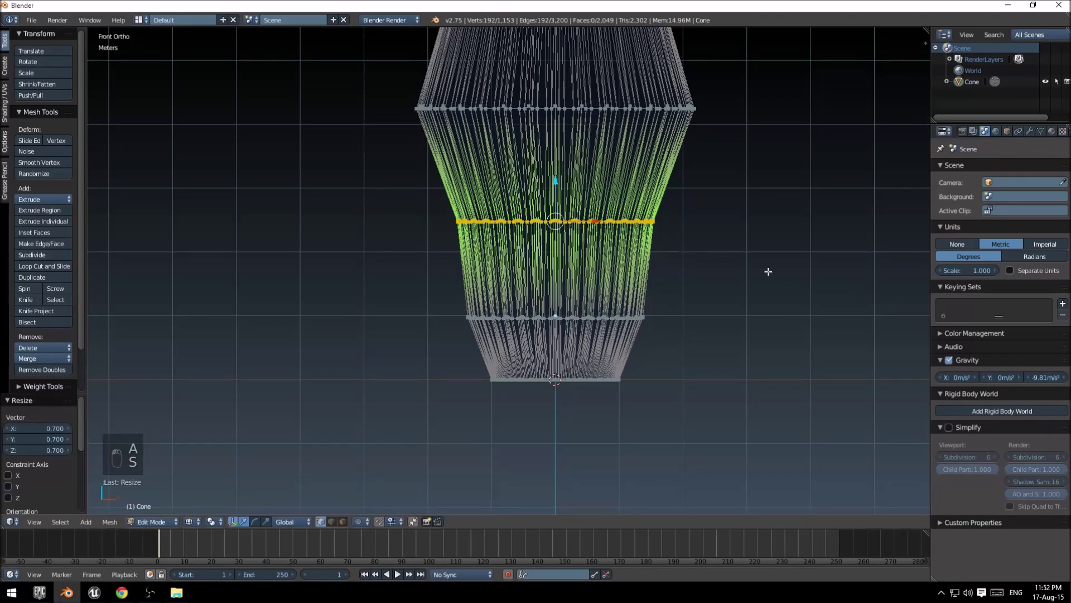
Select the fourth vertex ring from the bottom, at the widest bulge, and scale it to 0.7.
{"action": "middle_click_drag", "start_coordinate": [644, 164], "coordinate": [674, 298], "text": "shift"}
{"action": "key", "text": "a"}
{"action": "mouse_move", "coordinate": [791, 236]}
{"action": "left_mouse_down", "text": "ctrl"}
{"action": "mouse_move", "coordinate": [625, 203]}
{"action": "mouse_move", "coordinate": [849, 299]}
{"action": "left_mouse_up", "text": "ctrl"}
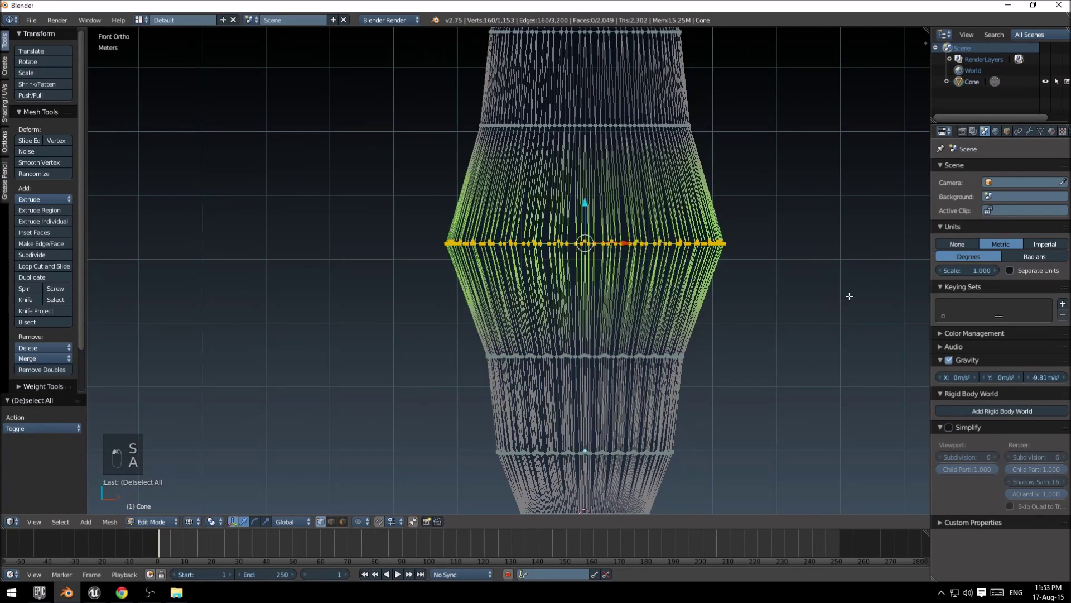
{"action": "key", "text": "s"}
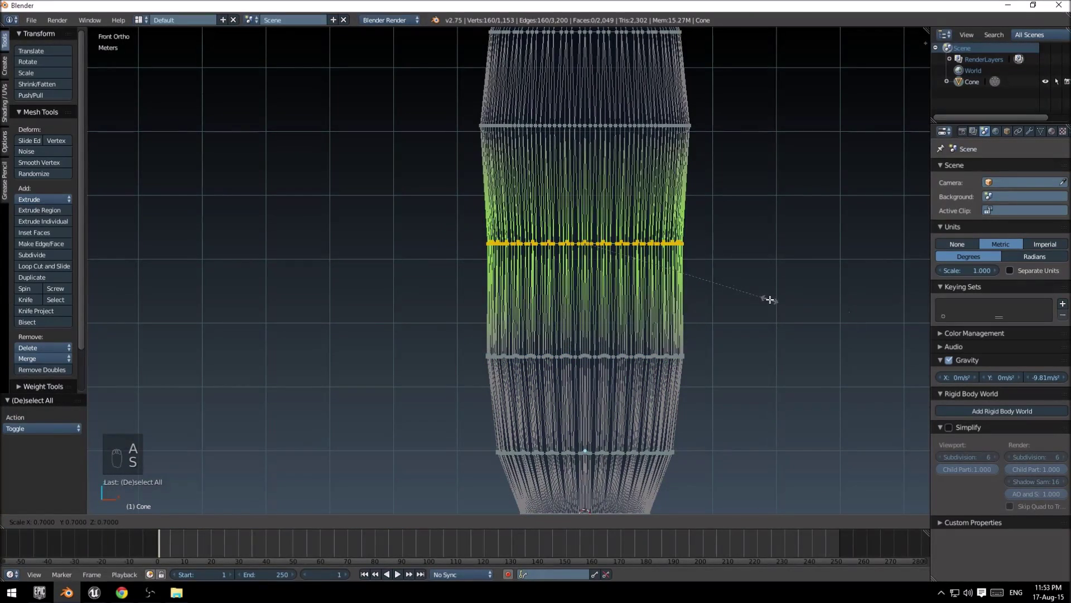
{"action": "left_click", "coordinate": [760, 300]}
Select the base vertices of the shape and scale them up to 1.5.
{"action": "middle_click_drag", "start_coordinate": [695, 412], "coordinate": [664, 265], "text": "shift"}
{"action": "key", "text": "a"}
{"action": "left_click_drag", "start_coordinate": [672, 351], "coordinate": [661, 406], "text": "ctrl"}
{"action": "key", "text": "s"}
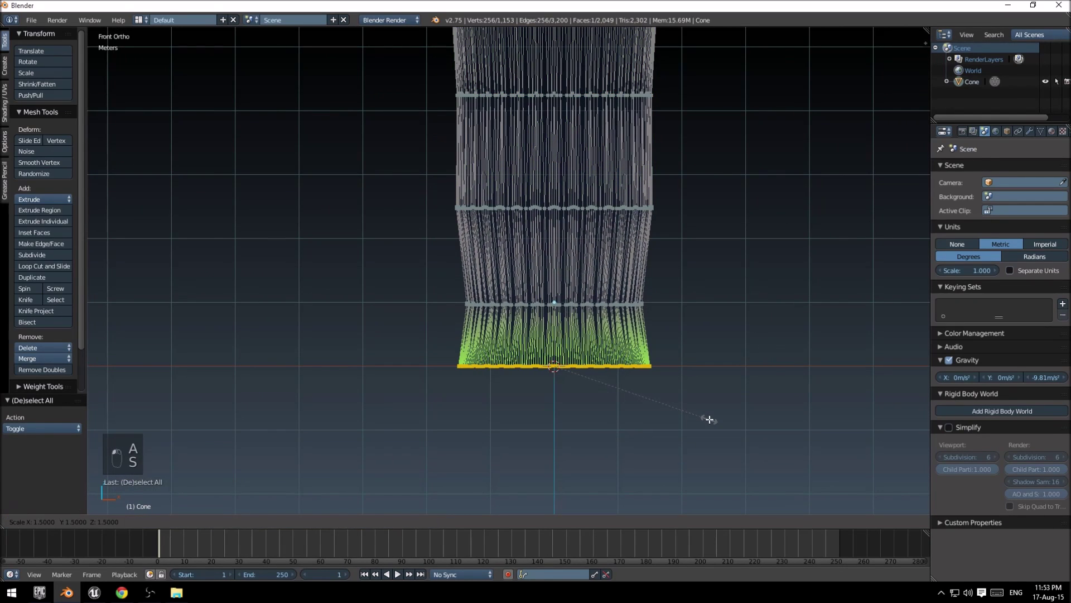
{"action": "left_click", "coordinate": [704, 415]}
Select the vertex ring directly above the base and widen it slightly to even out the lower profile.
{"action": "key", "text": "a"}
{"action": "left_click_drag", "start_coordinate": [677, 280], "coordinate": [770, 323], "text": "ctrl"}
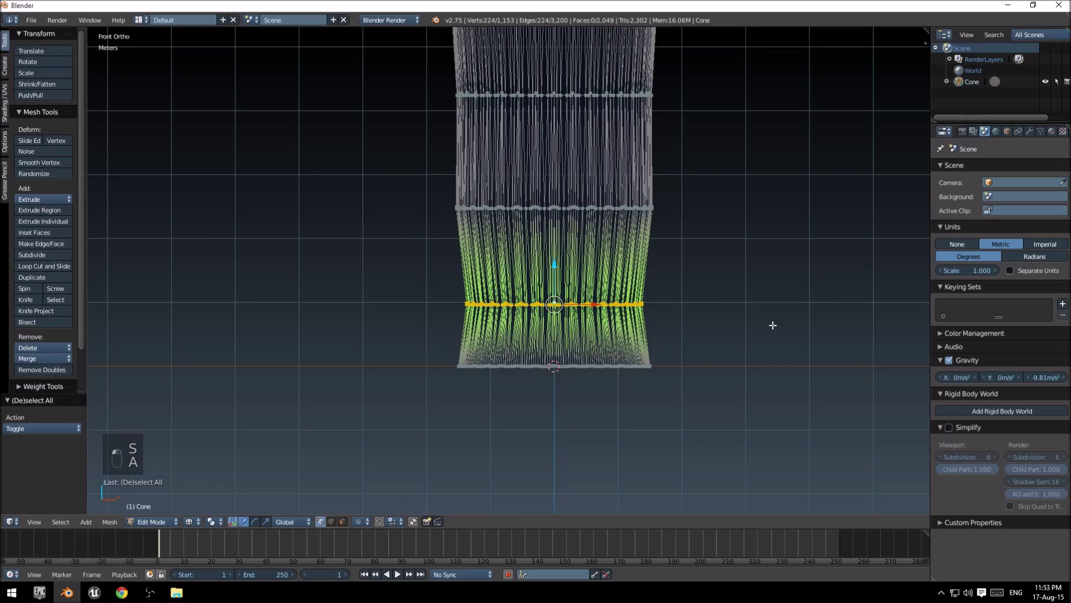
{"action": "scroll", "coordinate": [509, 287], "scroll_direction": "up", "scroll_amount": 5}
{"action": "scroll", "coordinate": [606, 404], "scroll_direction": "down", "scroll_amount": 5}
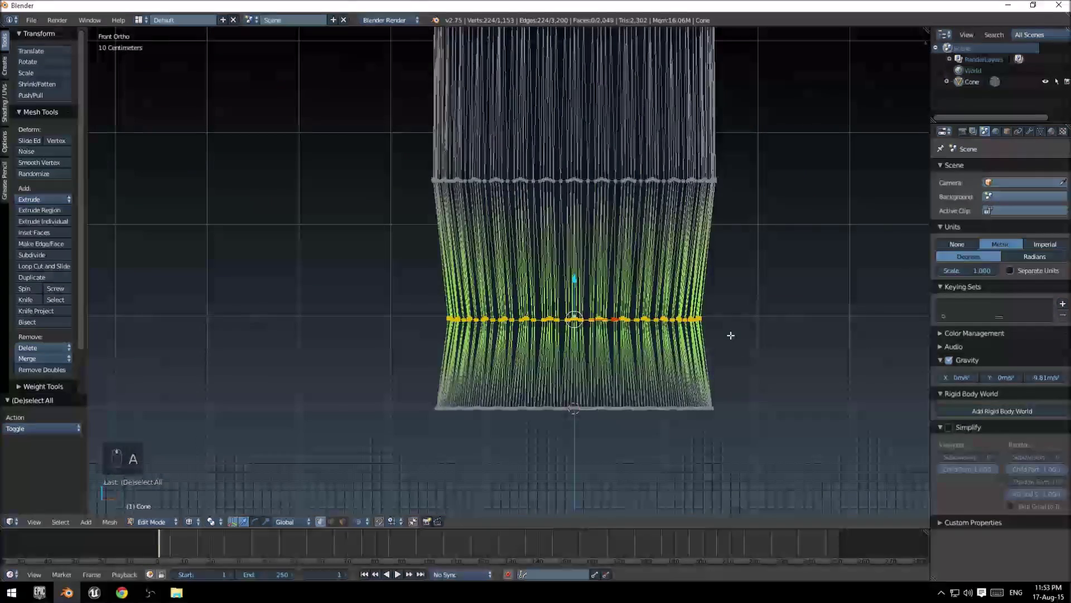
{"action": "key", "text": "s"}
{"action": "left_click", "coordinate": [715, 322]}
Select the fifth vertex ring from the bottom, scale it inward to narrow the body there, and clear the selection.
{"action": "middle_click_drag", "start_coordinate": [590, 83], "coordinate": [591, 452], "text": "shift"}
{"action": "middle_click_drag", "start_coordinate": [696, 229], "coordinate": [691, 296], "text": "shift"}
{"action": "key", "text": "a"}
{"action": "mouse_move", "coordinate": [795, 245]}
{"action": "left_mouse_down", "text": "ctrl"}
{"action": "mouse_move", "coordinate": [286, 291]}
{"action": "mouse_move", "coordinate": [791, 344]}
{"action": "left_mouse_up", "text": "ctrl"}
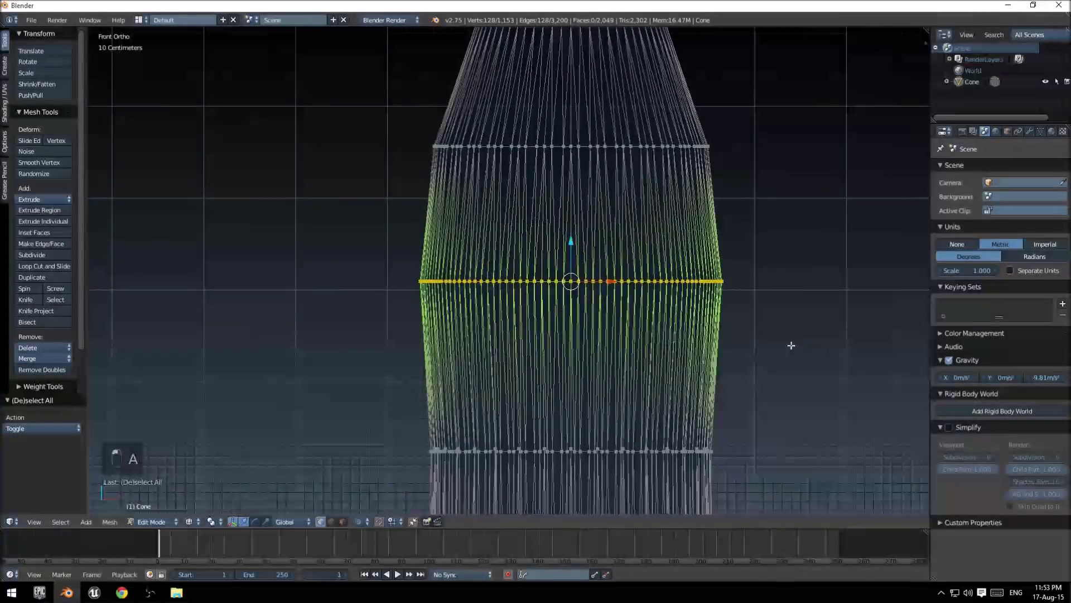
{"action": "key", "text": "s"}
{"action": "left_click", "coordinate": [758, 338], "text": "ctrl"}
{"action": "middle_click_drag", "start_coordinate": [649, 245], "coordinate": [646, 287], "text": "shift"}
{"action": "scroll", "coordinate": [646, 286], "scroll_direction": "up", "scroll_amount": 1, "text": "shift"}
{"action": "key", "text": "a"}
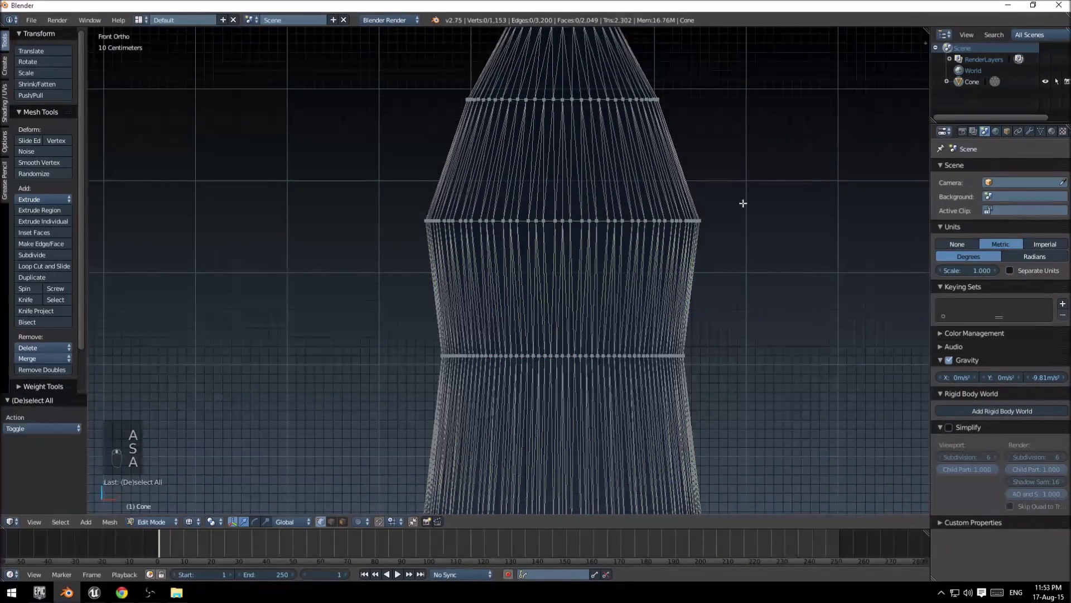
Select the sixth vertex ring from the bottom and scale it inward to continue the taper.
{"action": "mouse_move", "coordinate": [692, 179]}
{"action": "left_mouse_down", "text": "ctrl"}
{"action": "mouse_move", "coordinate": [323, 244]}
{"action": "mouse_move", "coordinate": [825, 273]}
{"action": "left_mouse_up", "text": "ctrl"}
{"action": "key", "text": "s"}
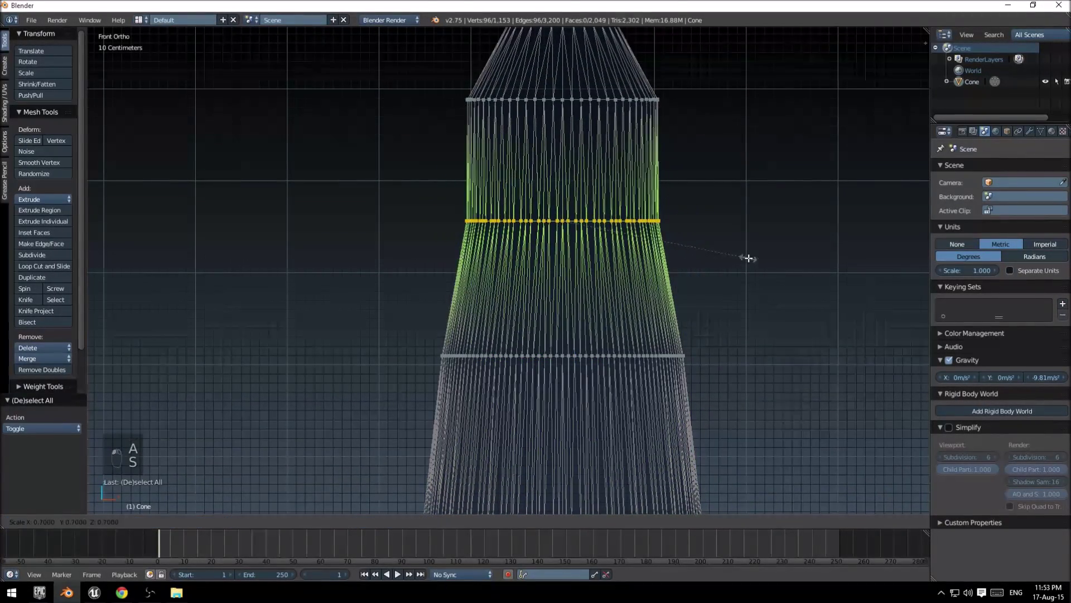
{"action": "left_click", "coordinate": [759, 265]}
Select the second vertex ring from the tip, scale it to 0.9, and clear the selection.
{"action": "scroll", "coordinate": [672, 235], "scroll_direction": "up", "scroll_amount": 4, "text": "shift"}
{"action": "key", "text": "a"}
{"action": "mouse_move", "coordinate": [669, 211]}
{"action": "left_mouse_down", "text": "ctrl"}
{"action": "mouse_move", "coordinate": [413, 201]}
{"action": "mouse_move", "coordinate": [746, 277]}
{"action": "left_mouse_up", "text": "ctrl"}
{"action": "key", "text": "s"}
{"action": "left_click", "coordinate": [724, 277]}
{"action": "scroll", "coordinate": [700, 305], "scroll_direction": "down", "scroll_amount": 5}
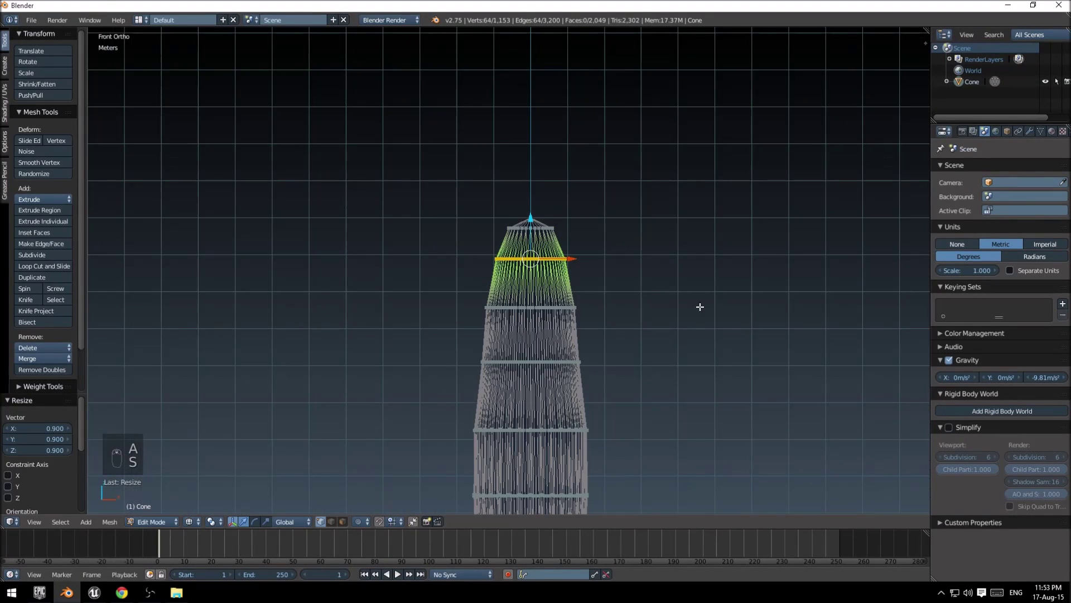
{"action": "middle_click_drag", "start_coordinate": [693, 334], "coordinate": [707, 139], "text": "shift"}
{"action": "scroll", "coordinate": [610, 327], "scroll_direction": "up", "scroll_amount": 3}
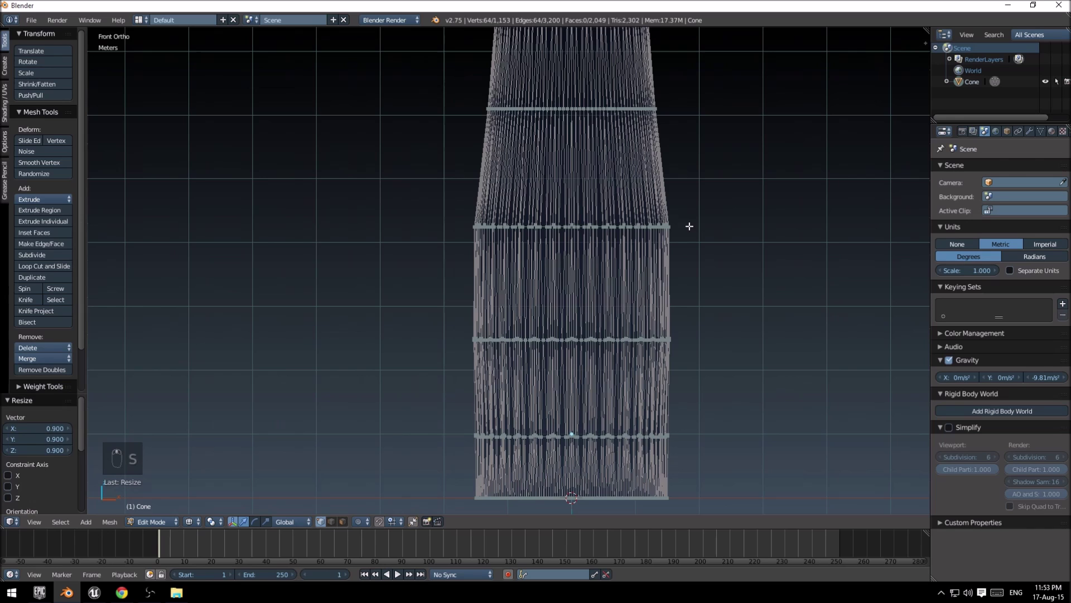
{"action": "key", "text": "a"}
Select the entire mesh in side view and flatten it along the Y axis to about a third of its depth.
{"action": "scroll", "coordinate": [703, 227], "scroll_direction": "down", "scroll_amount": 5}
{"action": "mouse_move", "coordinate": [703, 227]}
{"action": "middle_mouse_down"}
{"action": "mouse_move", "coordinate": [691, 237]}
{"action": "mouse_move", "coordinate": [700, 246]}
{"action": "middle_mouse_up"}
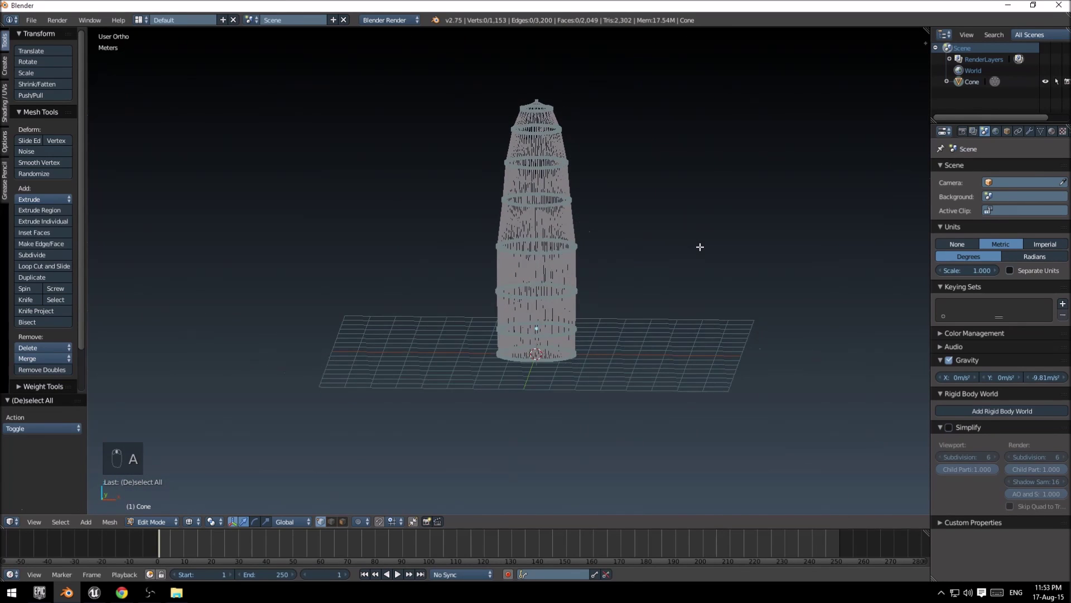
{"action": "key", "text": "KP_3"}
{"action": "key", "text": "a"}
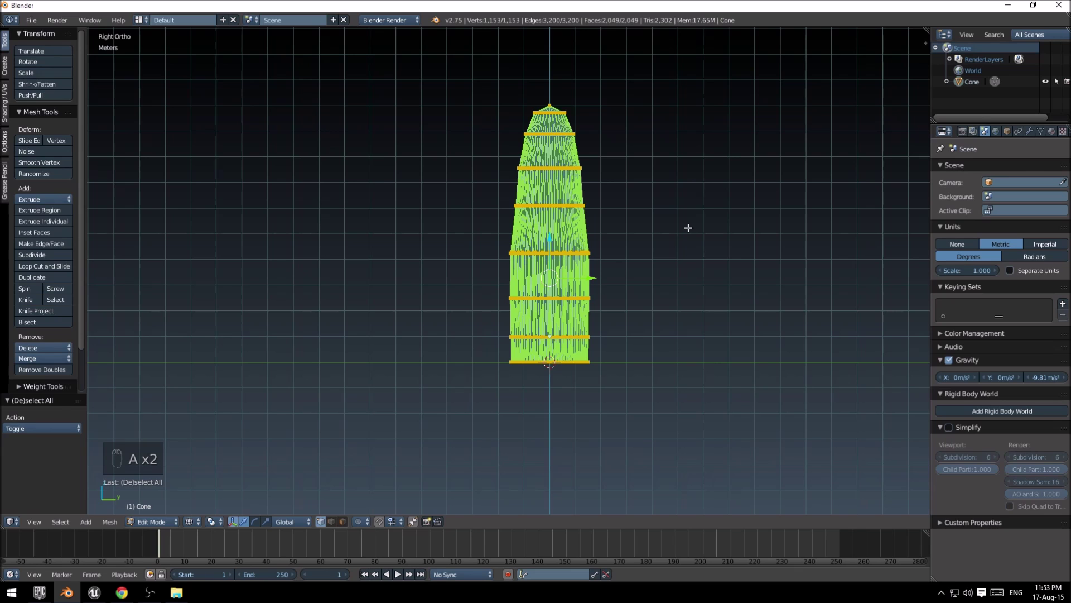
{"action": "key", "text": "s"}
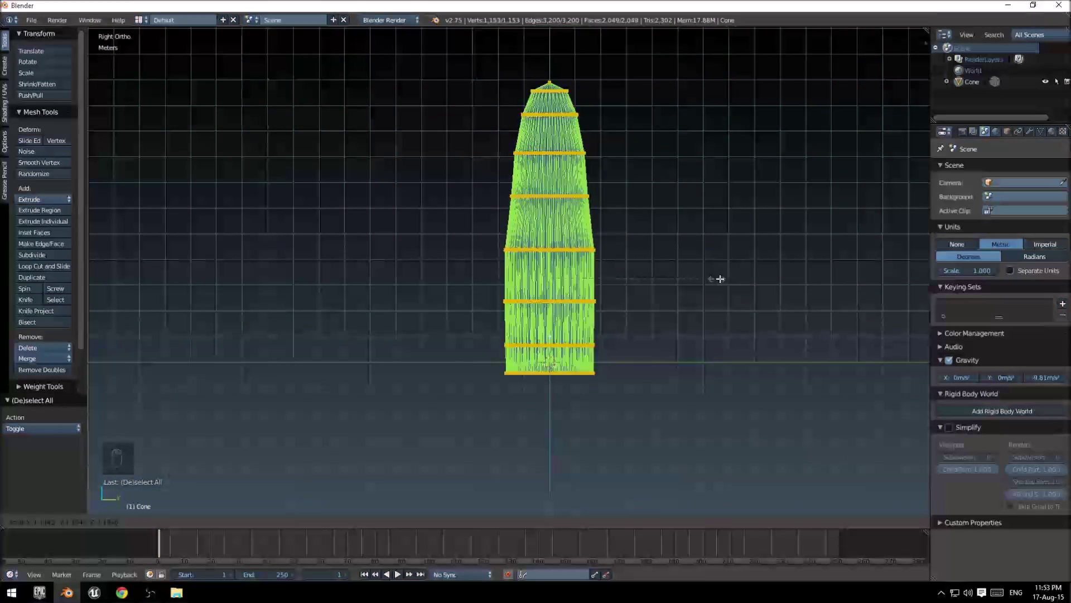
{"action": "left_click", "coordinate": [757, 282]}
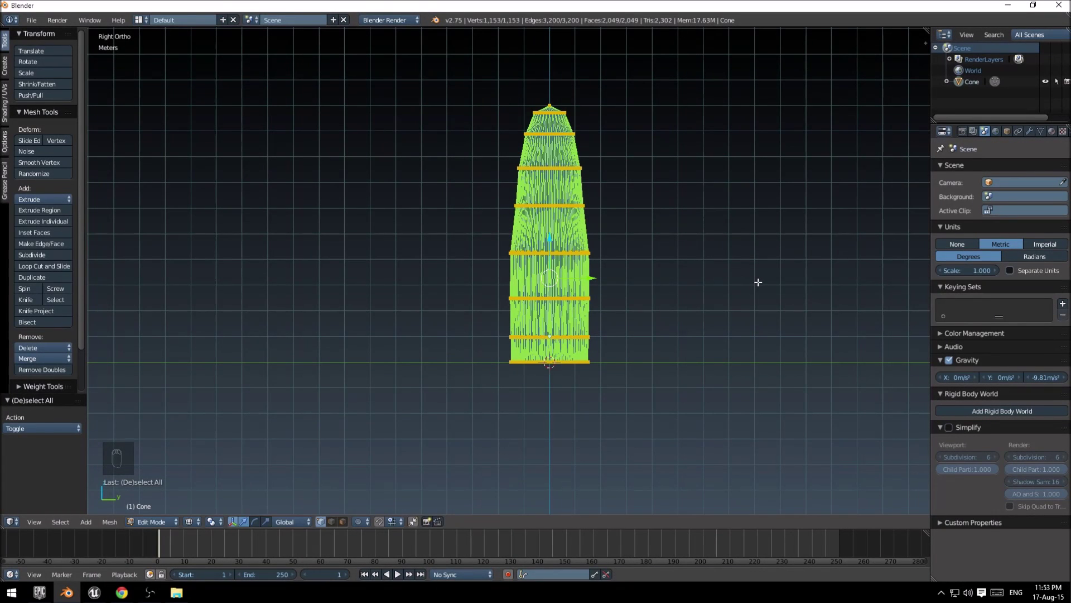
{"action": "key", "text": "s"}
{"action": "key", "text": "y"}
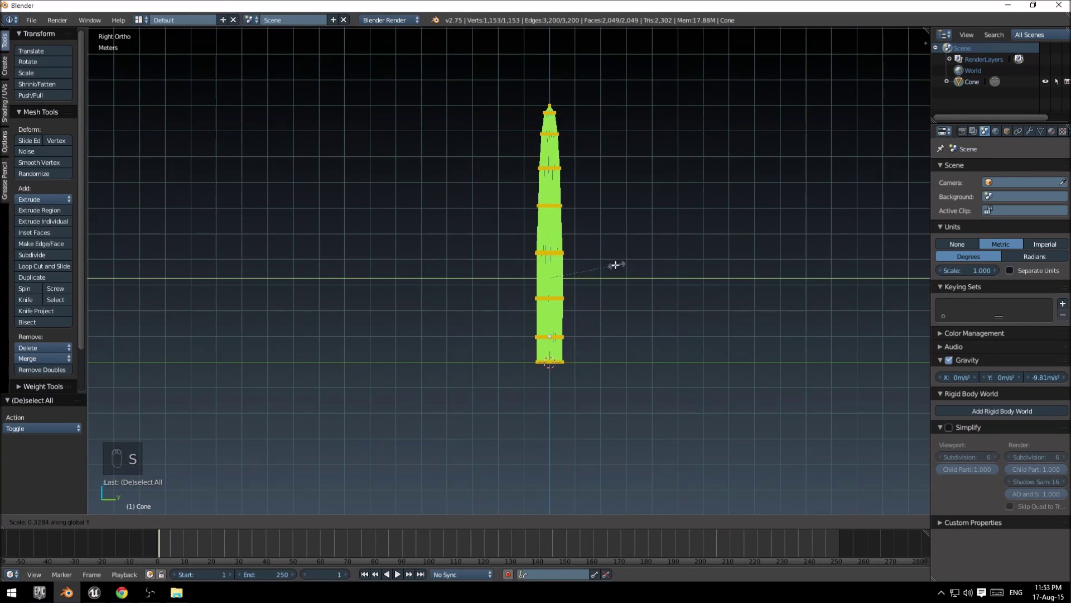
{"action": "left_click", "coordinate": [618, 266]}
Show the flattened shape with solid shading and return to Object Mode.
{"action": "middle_click_drag", "start_coordinate": [618, 265], "coordinate": [647, 239]}
{"action": "key", "text": "Tab"}
{"action": "key", "text": "Tab"}
{"action": "key", "text": "x"}
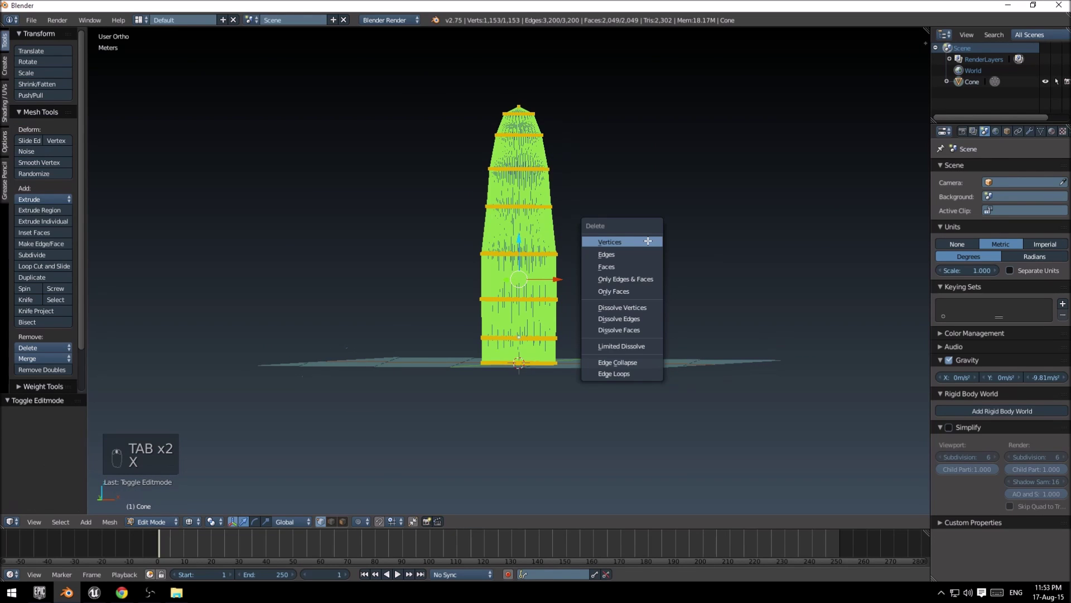
{"action": "key", "text": "z"}
{"action": "key", "text": "Tab"}
Inspect the shaded shape, return to the front view, and switch to Sculpt Mode.
{"action": "scroll", "coordinate": [664, 197], "scroll_direction": "up", "scroll_amount": 5}
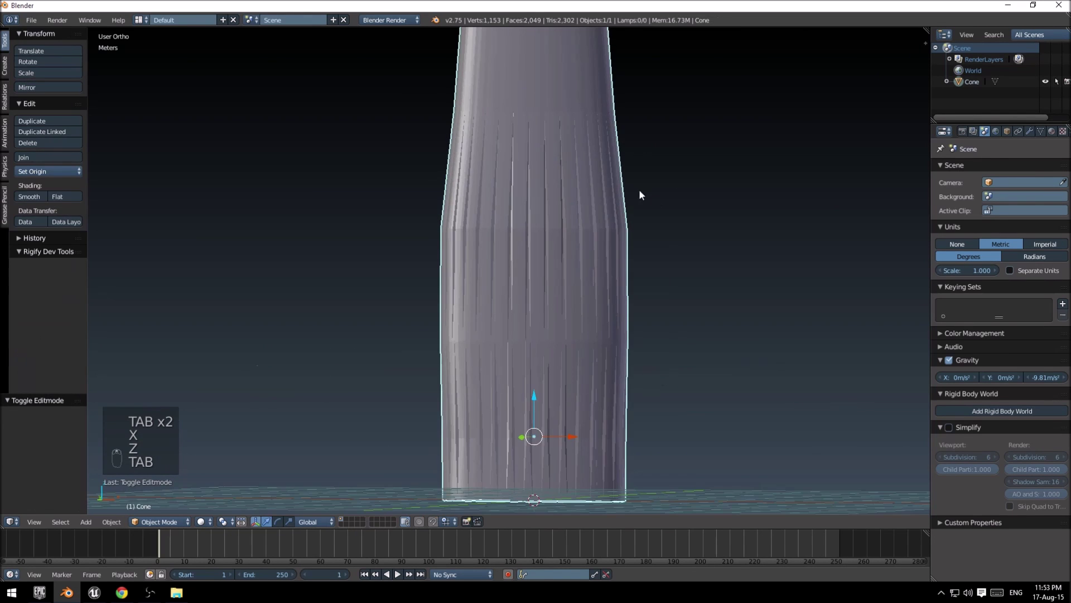
{"action": "mouse_move", "coordinate": [638, 189]}
{"action": "middle_mouse_down"}
{"action": "mouse_move", "coordinate": [535, 173]}
{"action": "mouse_move", "coordinate": [611, 209]}
{"action": "mouse_move", "coordinate": [575, 186]}
{"action": "mouse_move", "coordinate": [494, 174]}
{"action": "mouse_move", "coordinate": [612, 174]}
{"action": "mouse_move", "coordinate": [521, 198]}
{"action": "middle_mouse_up"}
{"action": "scroll", "coordinate": [610, 208], "scroll_direction": "down", "scroll_amount": 5}
{"action": "key", "text": "KP_1"}
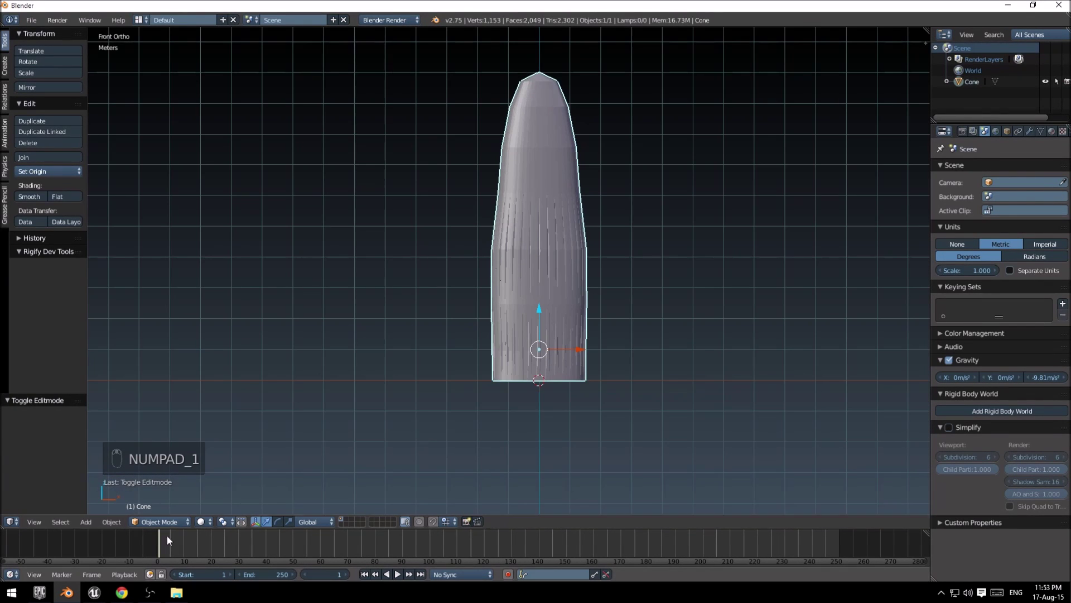
{"action": "left_click", "coordinate": [164, 521]}
{"action": "left_click", "coordinate": [169, 483]}
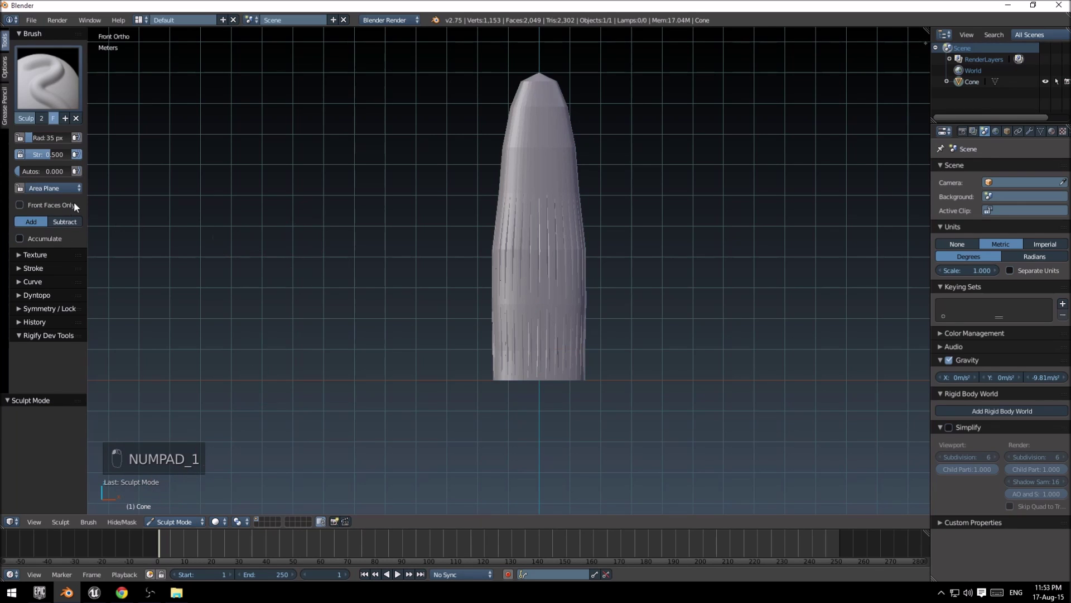
Enable dynamic topology for sculpting and set its detail size to 6 px.
{"action": "left_click", "coordinate": [37, 295]}
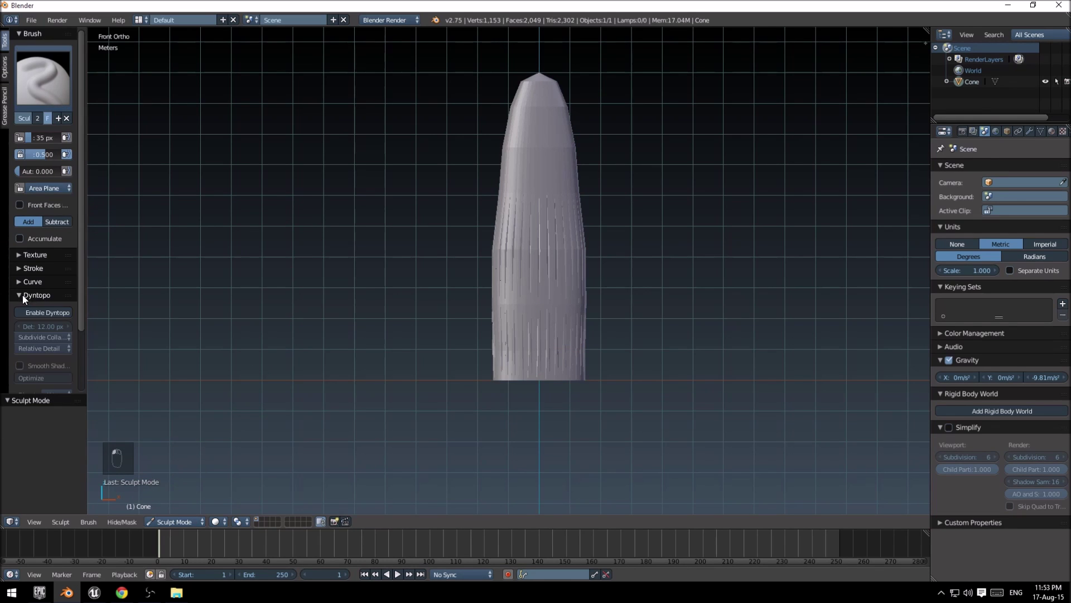
{"action": "left_click", "coordinate": [45, 313]}
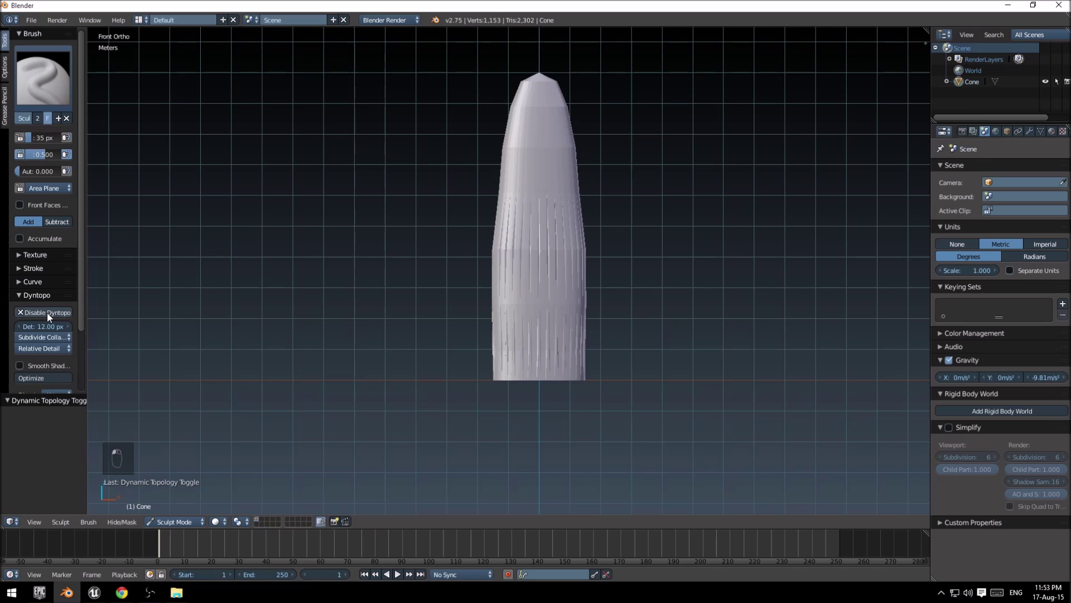
{"action": "left_click", "coordinate": [54, 326]}
{"action": "type", "text": "6"}
{"action": "key", "text": "Return"}
Set the sculpt brush radius to 50 px and show the symmetry options.
{"action": "key", "text": "f"}
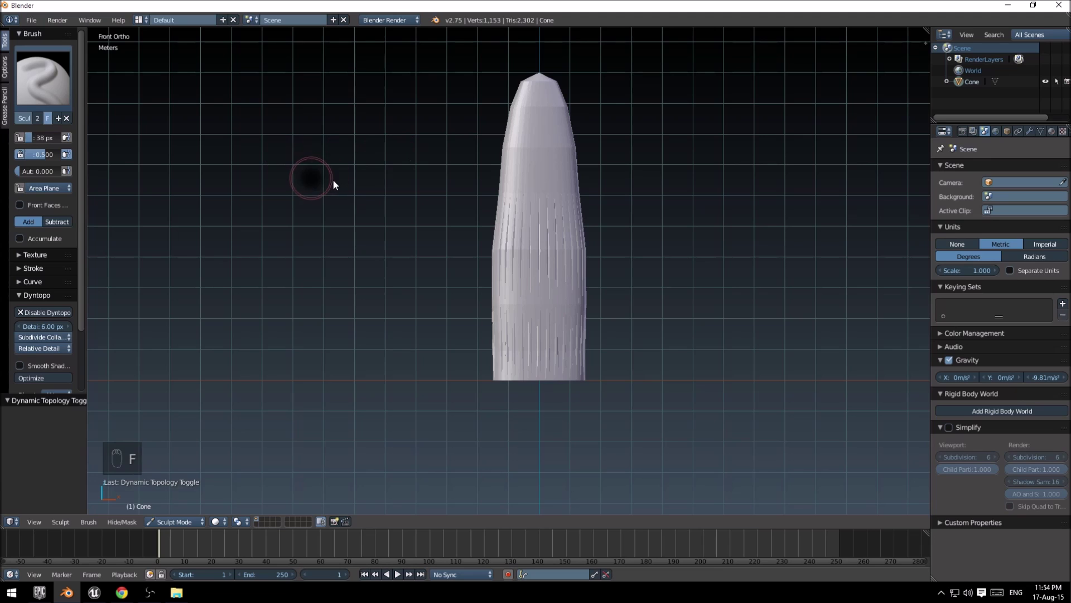
{"action": "left_click", "coordinate": [338, 187]}
{"action": "scroll", "coordinate": [80, 323], "scroll_direction": "down", "scroll_amount": 1}
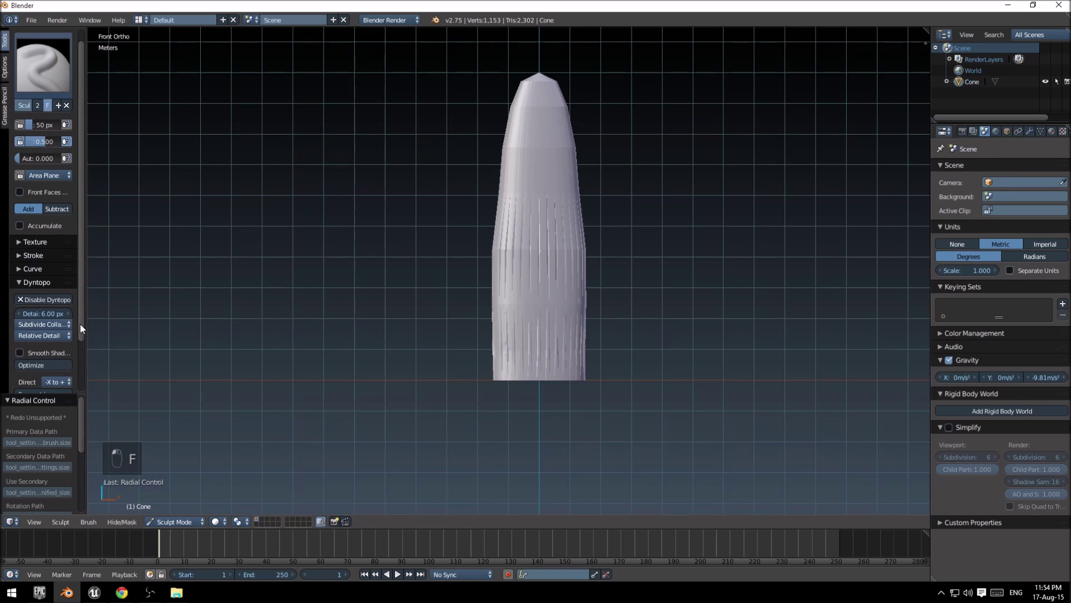
{"action": "scroll", "coordinate": [79, 323], "scroll_direction": "down", "scroll_amount": 3}
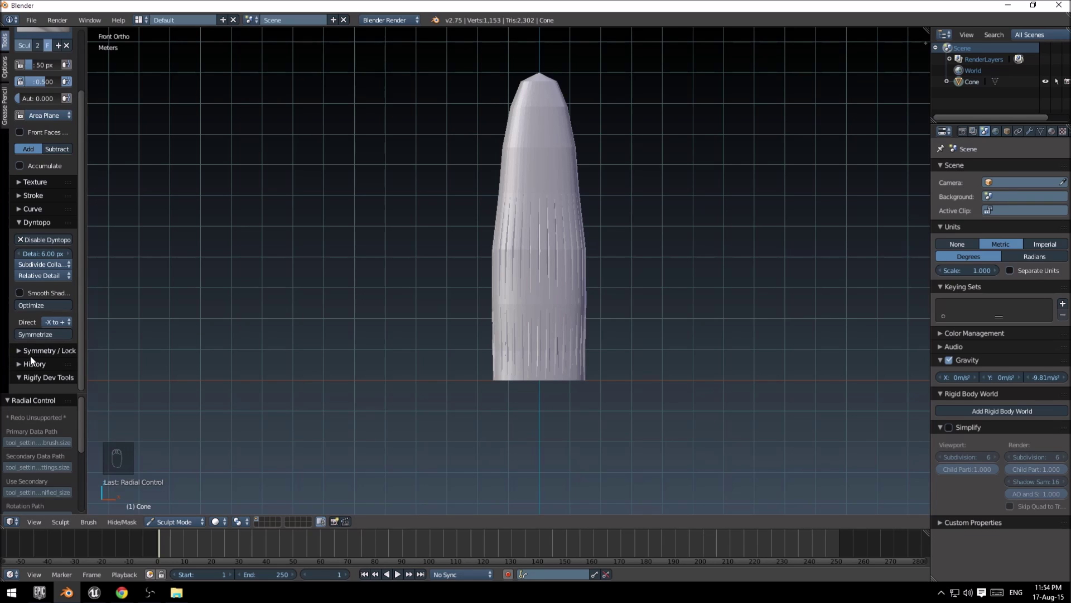
{"action": "left_click", "coordinate": [39, 352]}
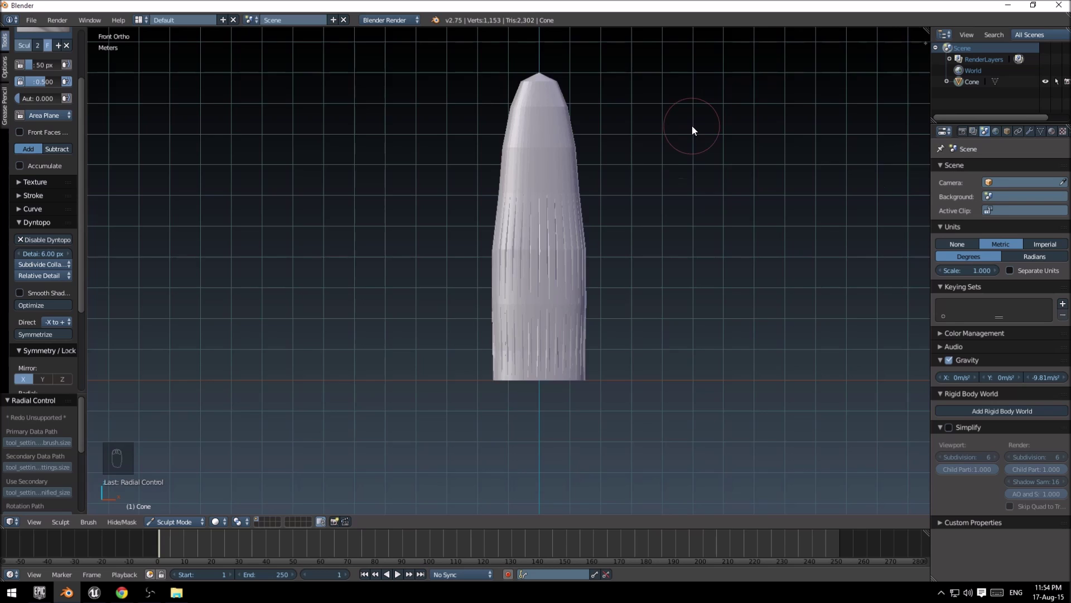
Sculpt raised mirrored strokes down the centre of the upper front face and undo the extra stroke beside them.
{"action": "scroll", "coordinate": [692, 125], "scroll_direction": "up", "scroll_amount": 3}
{"action": "scroll", "coordinate": [692, 125], "scroll_direction": "down", "scroll_amount": 3}
{"action": "scroll", "coordinate": [628, 170], "scroll_direction": "up", "scroll_amount": 6}
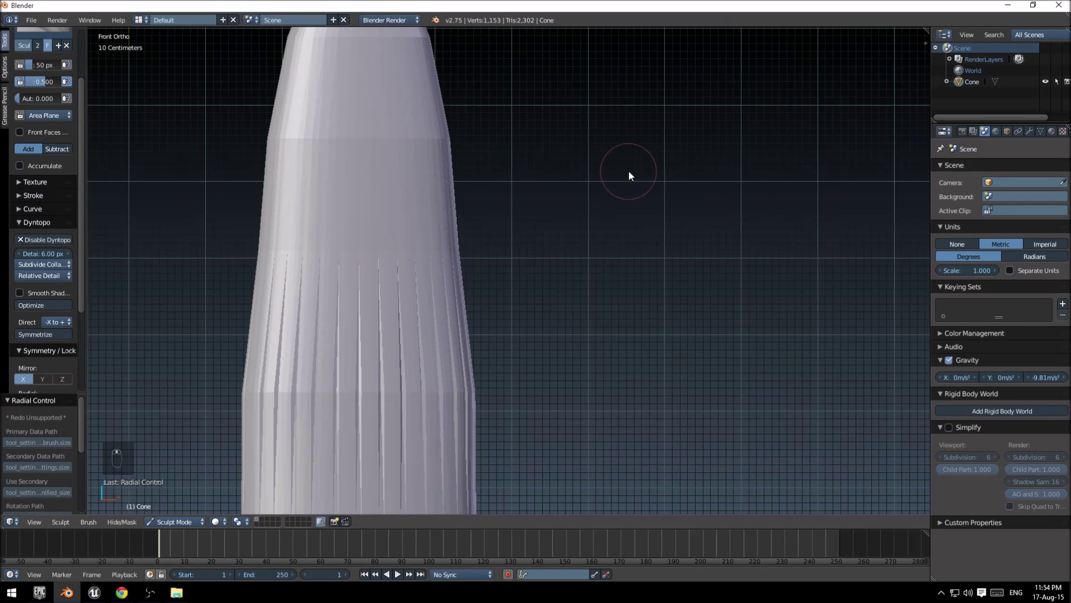
{"action": "scroll", "coordinate": [629, 169], "scroll_direction": "down", "scroll_amount": 6}
{"action": "mouse_move", "coordinate": [497, 181]}
{"action": "left_mouse_down"}
{"action": "mouse_move", "coordinate": [510, 303]}
{"action": "mouse_move", "coordinate": [517, 240]}
{"action": "left_mouse_up"}
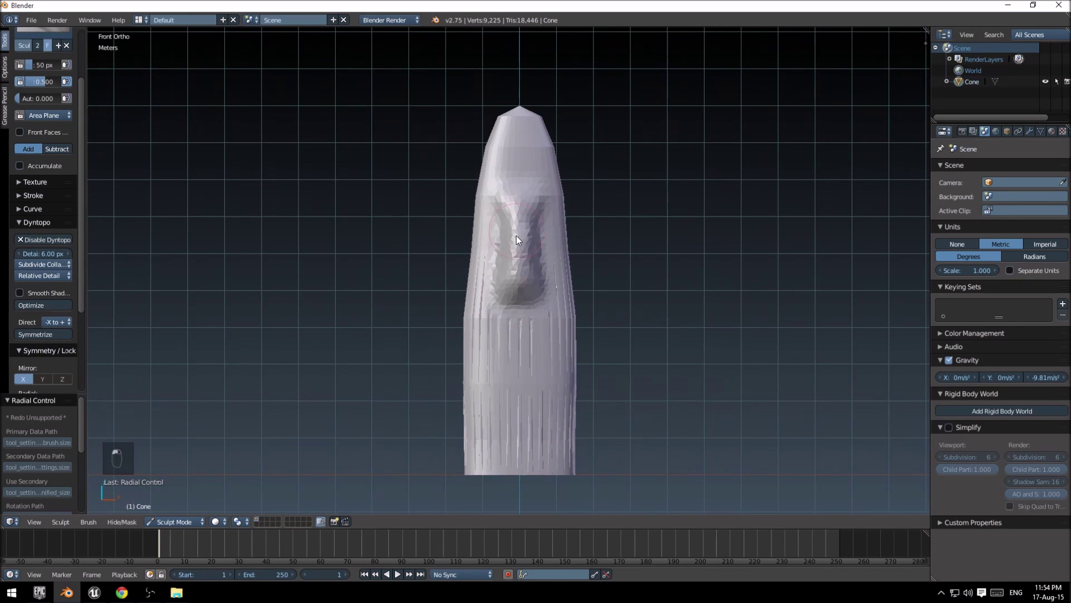
{"action": "scroll", "coordinate": [512, 264], "scroll_direction": "up", "scroll_amount": 4}
{"action": "mouse_move", "coordinate": [477, 140]}
{"action": "left_mouse_down"}
{"action": "mouse_move", "coordinate": [430, 281]}
{"action": "mouse_move", "coordinate": [420, 404]}
{"action": "left_mouse_up"}
{"action": "key", "text": "ctrl+z"}
Smooth the creased surface below the central bulge and add short mirrored ridges near both side edges.
{"action": "middle_click_drag", "start_coordinate": [506, 418], "coordinate": [522, 299], "text": "shift"}
{"action": "left_click_drag", "start_coordinate": [534, 270], "coordinate": [517, 352], "text": "shift"}
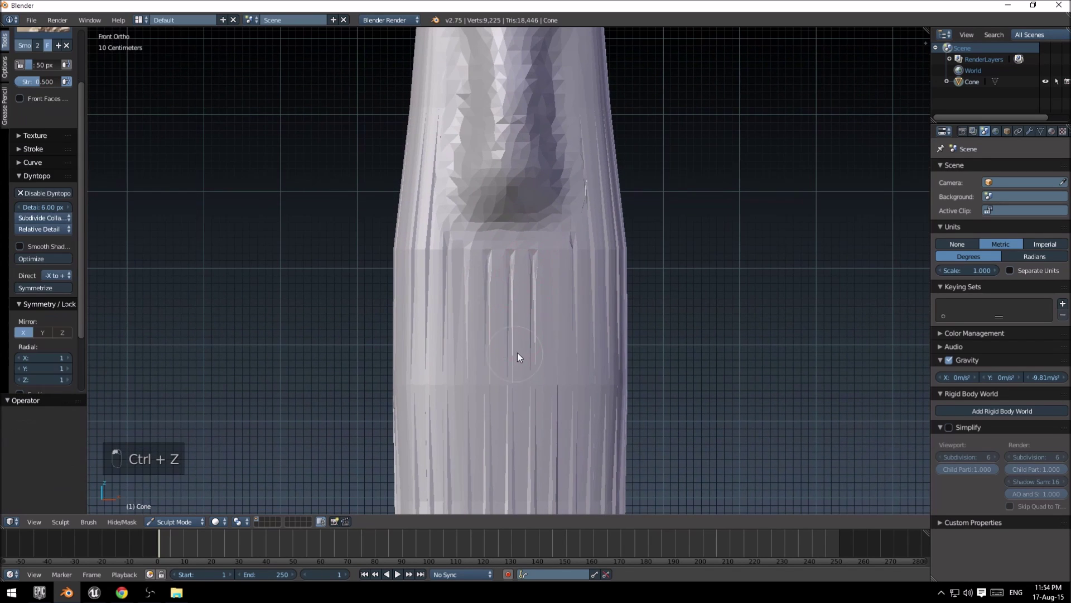
{"action": "mouse_move", "coordinate": [458, 218]}
{"action": "left_mouse_down"}
{"action": "mouse_move", "coordinate": [428, 349]}
{"action": "mouse_move", "coordinate": [455, 169]}
{"action": "mouse_move", "coordinate": [498, 166]}
{"action": "mouse_move", "coordinate": [471, 136]}
{"action": "left_mouse_up"}
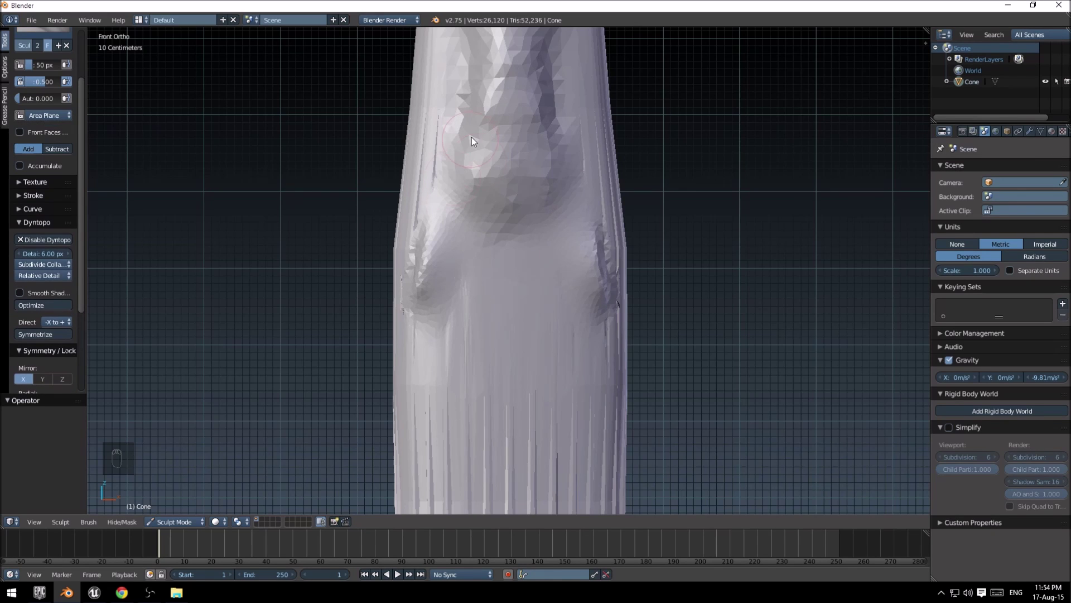
Extend the mirrored ridges up along both sides of the central bulge and smooth them.
{"action": "middle_click_drag", "start_coordinate": [471, 136], "coordinate": [480, 324], "text": "shift"}
{"action": "mouse_move", "coordinate": [476, 169]}
{"action": "left_mouse_down"}
{"action": "mouse_move", "coordinate": [440, 315]}
{"action": "mouse_move", "coordinate": [444, 384]}
{"action": "left_mouse_up"}
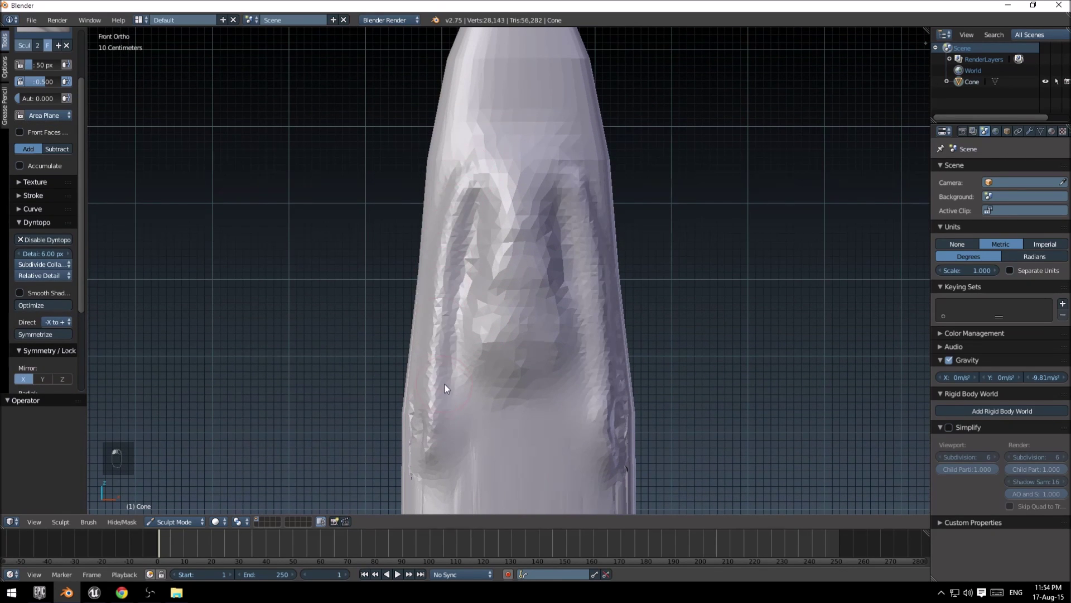
{"action": "left_click_drag", "start_coordinate": [455, 267], "coordinate": [458, 191], "text": "shift"}
Sculpt mirrored ridges from near the tip down along both edges of the body toward the base.
{"action": "middle_click_drag", "start_coordinate": [477, 179], "coordinate": [456, 284], "text": "shift"}
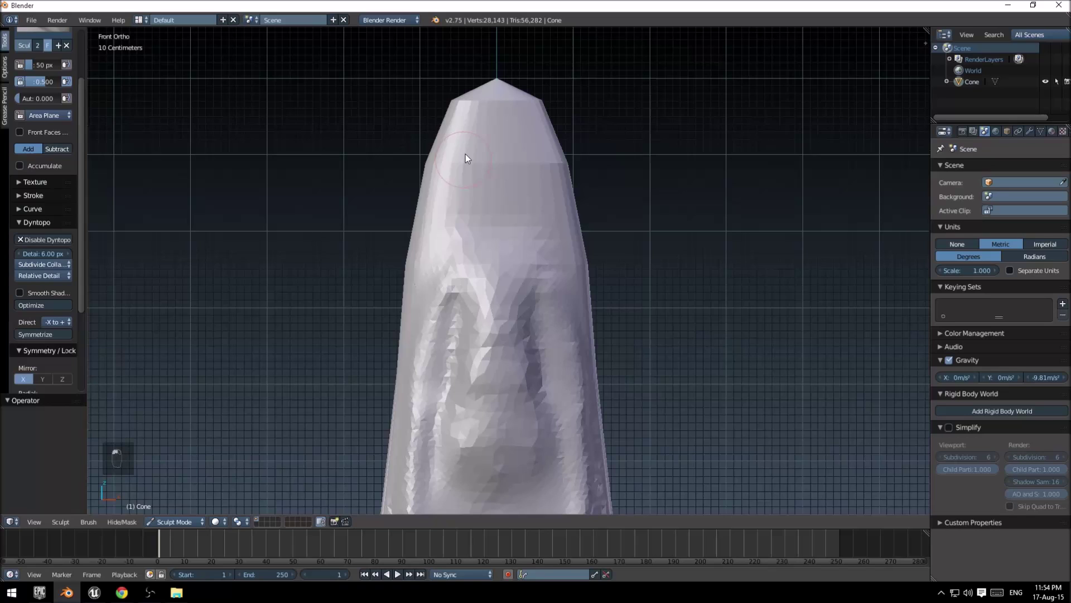
{"action": "mouse_move", "coordinate": [465, 146]}
{"action": "left_mouse_down"}
{"action": "mouse_move", "coordinate": [426, 297]}
{"action": "mouse_move", "coordinate": [427, 362]}
{"action": "left_mouse_up"}
{"action": "mouse_move", "coordinate": [481, 102]}
{"action": "left_mouse_down"}
{"action": "mouse_move", "coordinate": [456, 112]}
{"action": "mouse_move", "coordinate": [423, 196]}
{"action": "mouse_move", "coordinate": [427, 328]}
{"action": "left_mouse_up"}
{"action": "middle_click_drag", "start_coordinate": [427, 328], "coordinate": [478, 58], "text": "shift"}
{"action": "mouse_move", "coordinate": [476, 75]}
{"action": "left_mouse_down"}
{"action": "mouse_move", "coordinate": [436, 295]}
{"action": "mouse_move", "coordinate": [441, 380]}
{"action": "left_mouse_up"}
Set the brush radius to 122 px and sculpt broad mirrored bulges around the base, undoing the unwanted strokes.
{"action": "mouse_move", "coordinate": [447, 335]}
{"action": "middle_mouse_down", "text": "shift"}
{"action": "mouse_move", "coordinate": [468, 299]}
{"action": "mouse_move", "coordinate": [447, 198]}
{"action": "middle_mouse_up", "text": "shift"}
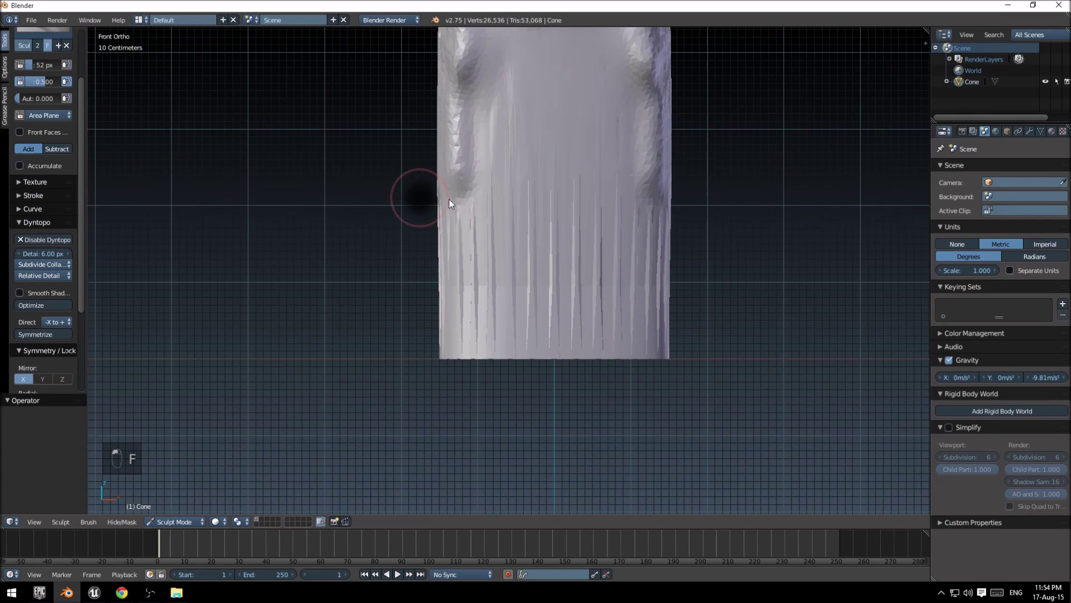
{"action": "left_click", "coordinate": [481, 226]}
{"action": "mouse_move", "coordinate": [483, 95]}
{"action": "left_mouse_down"}
{"action": "mouse_move", "coordinate": [463, 208]}
{"action": "mouse_move", "coordinate": [464, 304]}
{"action": "mouse_move", "coordinate": [487, 195]}
{"action": "mouse_move", "coordinate": [464, 321]}
{"action": "mouse_move", "coordinate": [537, 333]}
{"action": "mouse_move", "coordinate": [529, 358]}
{"action": "mouse_move", "coordinate": [585, 370]}
{"action": "left_mouse_up"}
{"action": "key", "text": "ctrl+z"}
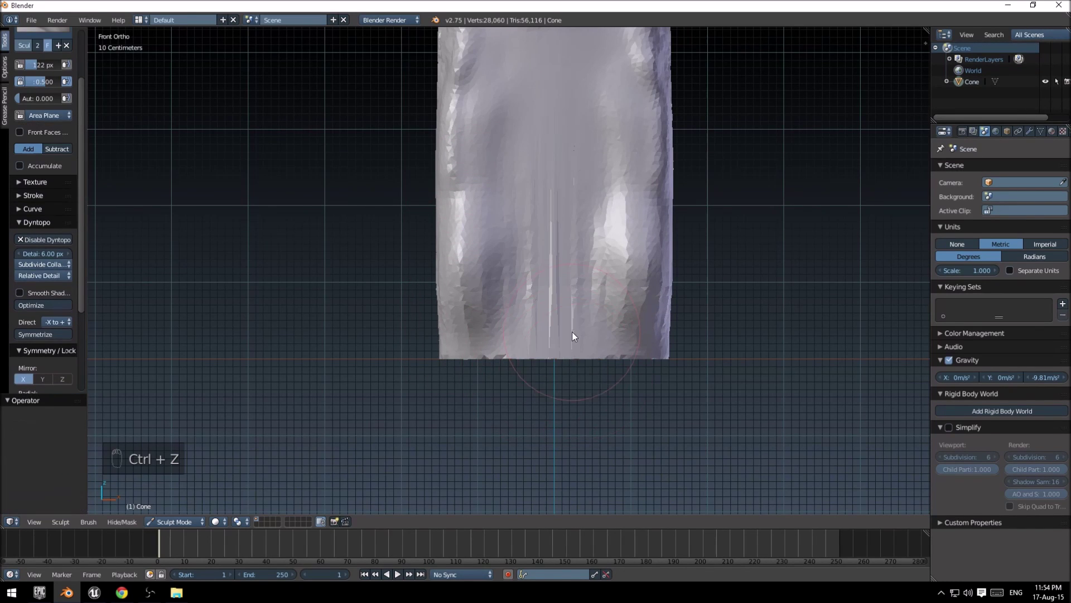
{"action": "key", "text": "ctrl+z"}
{"action": "key", "text": "ctrl+z"}
{"action": "key", "text": "ctrl+z"}
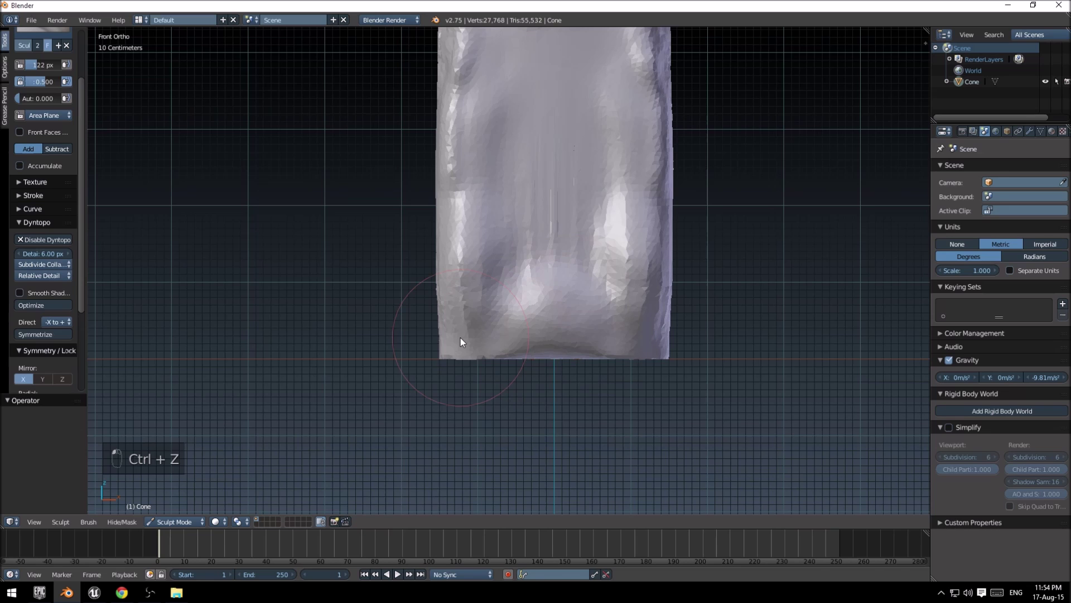
{"action": "key", "text": "ctrl+z"}
{"action": "key", "text": "ctrl+z"}
Build up the mirrored side ridges of the lower body and sculpt upward along its front face.
{"action": "middle_click_drag", "start_coordinate": [550, 277], "coordinate": [556, 409], "text": "shift"}
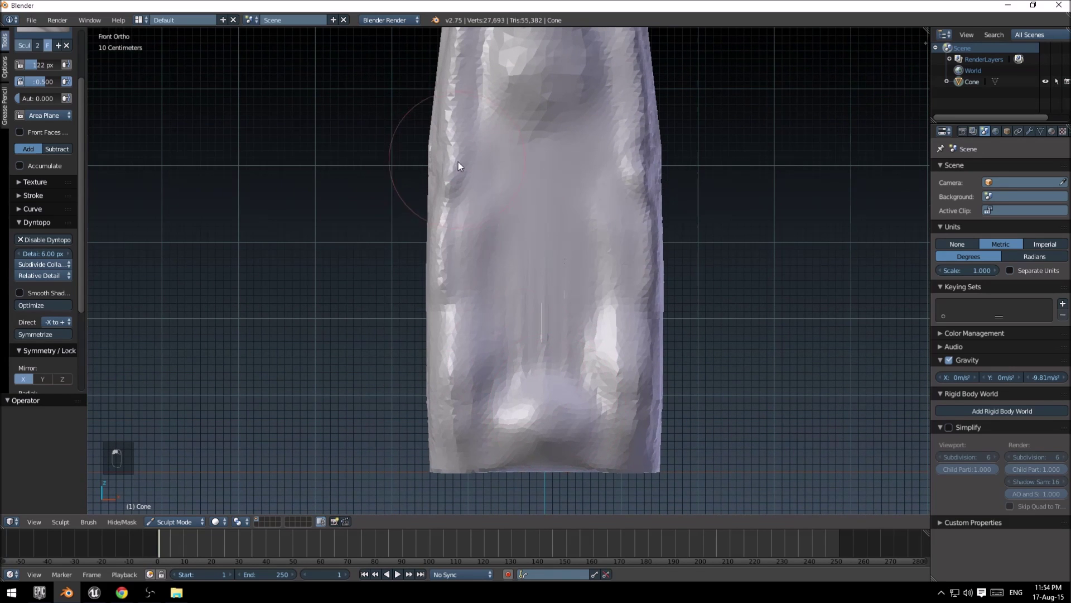
{"action": "left_click_drag", "start_coordinate": [457, 162], "coordinate": [448, 393]}
{"action": "scroll", "coordinate": [486, 186], "scroll_direction": "up", "scroll_amount": 7}
{"action": "scroll", "coordinate": [486, 185], "scroll_direction": "down", "scroll_amount": 5}
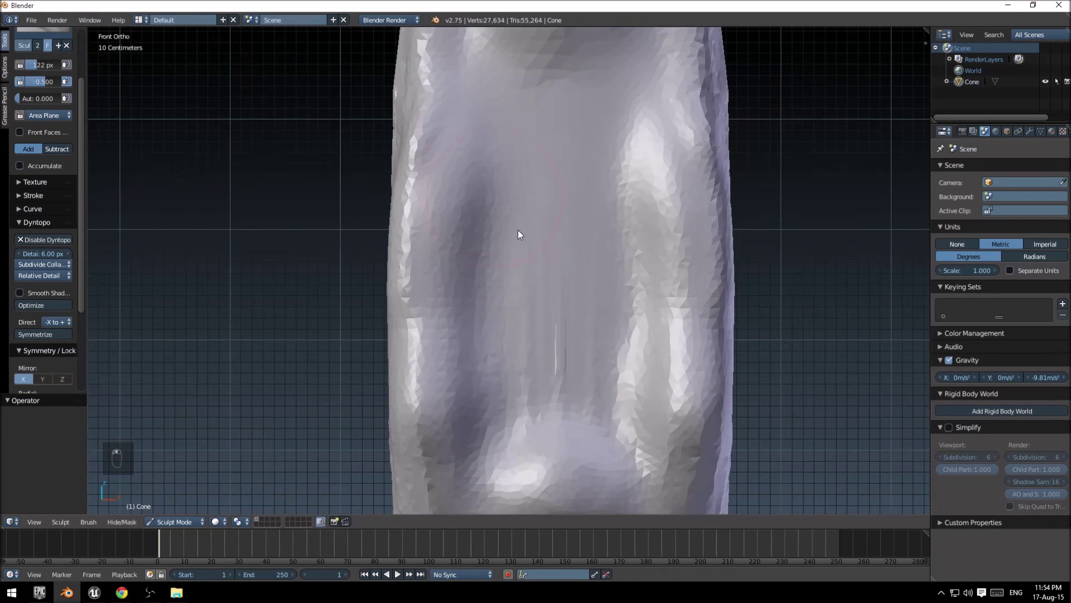
{"action": "middle_click_drag", "start_coordinate": [517, 230], "coordinate": [616, 343], "text": "shift"}
{"action": "left_click_drag", "start_coordinate": [533, 317], "coordinate": [561, 78]}
Sculpt a small, fine mirrored ridge on each side of the central bulge.
{"action": "scroll", "coordinate": [558, 184], "scroll_direction": "up", "scroll_amount": 5}
{"action": "mouse_move", "coordinate": [551, 196]}
{"action": "middle_mouse_down", "text": "shift"}
{"action": "mouse_move", "coordinate": [537, 338]}
{"action": "mouse_move", "coordinate": [450, 510]}
{"action": "middle_mouse_up", "text": "shift"}
{"action": "scroll", "coordinate": [563, 156], "scroll_direction": "down", "scroll_amount": 4}
{"action": "middle_click_drag", "start_coordinate": [528, 265], "coordinate": [490, 317], "text": "shift"}
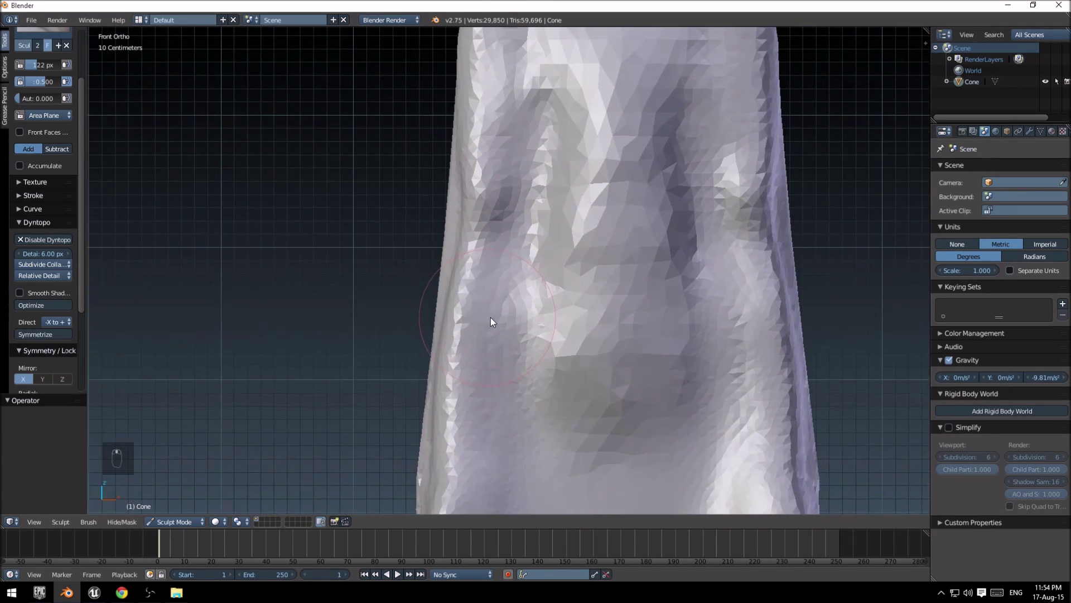
{"action": "scroll", "coordinate": [441, 322], "scroll_direction": "up", "scroll_amount": 2}
{"action": "scroll", "coordinate": [449, 290], "scroll_direction": "up", "scroll_amount": 4}
{"action": "left_click_drag", "start_coordinate": [470, 210], "coordinate": [432, 312]}
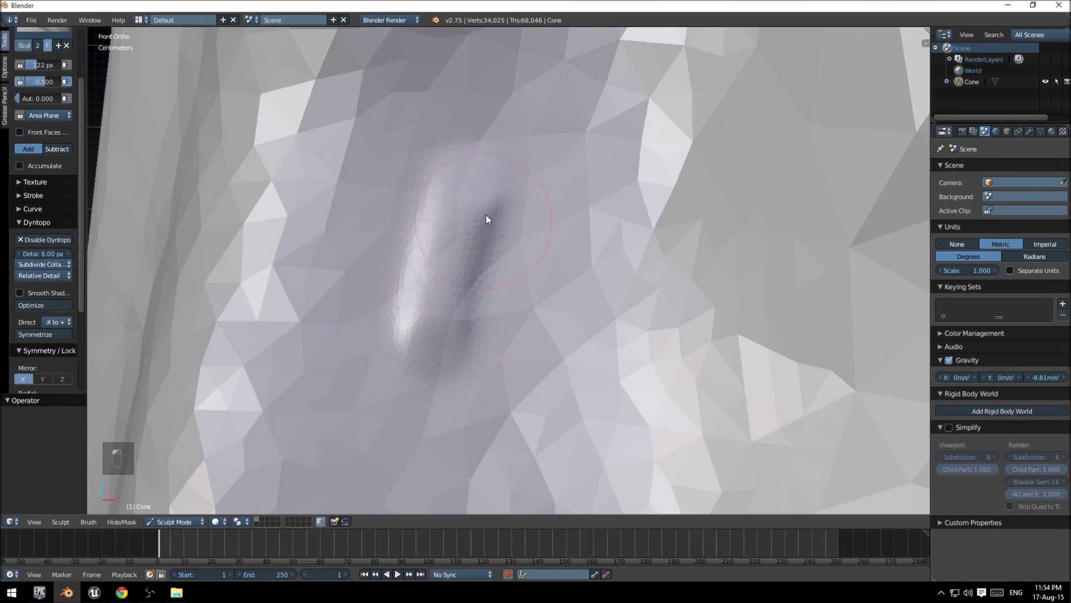
{"action": "scroll", "coordinate": [480, 270], "scroll_direction": "up", "scroll_amount": 7}
{"action": "scroll", "coordinate": [401, 260], "scroll_direction": "down", "scroll_amount": 6}
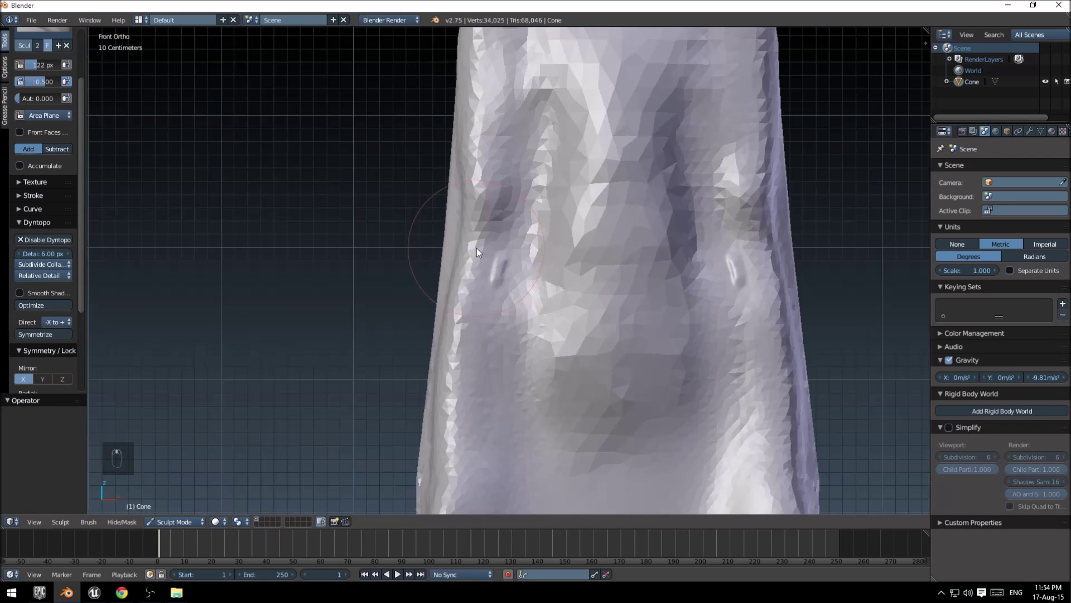
{"action": "scroll", "coordinate": [491, 198], "scroll_direction": "up", "scroll_amount": 2}
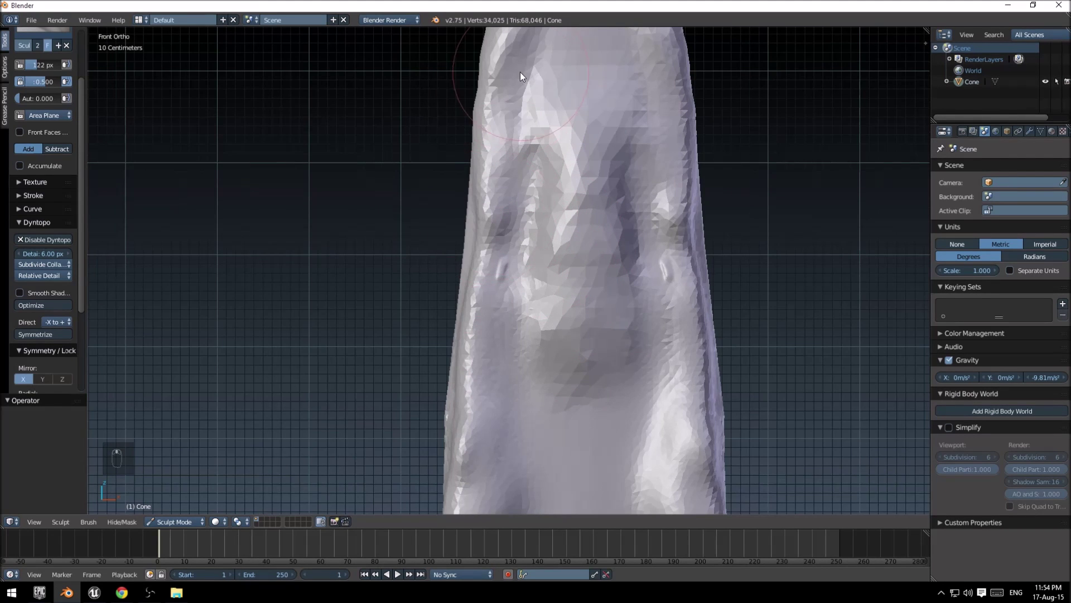
Build up the mirrored edge ridges on the upper body toward the tip.
{"action": "middle_click_drag", "start_coordinate": [513, 160], "coordinate": [491, 379], "text": "shift"}
{"action": "scroll", "coordinate": [492, 335], "scroll_direction": "up", "scroll_amount": 1}
{"action": "mouse_move", "coordinate": [504, 212]}
{"action": "left_mouse_down"}
{"action": "mouse_move", "coordinate": [520, 155]}
{"action": "mouse_move", "coordinate": [578, 150]}
{"action": "mouse_move", "coordinate": [596, 102]}
{"action": "left_mouse_up"}
Sculpt the top of the tip from an angled view to round off its faceted surface.
{"action": "middle_click_drag", "start_coordinate": [597, 98], "coordinate": [567, 290]}
{"action": "scroll", "coordinate": [591, 124], "scroll_direction": "down", "scroll_amount": 4}
{"action": "scroll", "coordinate": [567, 290], "scroll_direction": "up", "scroll_amount": 2}
{"action": "scroll", "coordinate": [566, 289], "scroll_direction": "up", "scroll_amount": 3}
{"action": "mouse_move", "coordinate": [569, 284]}
{"action": "left_mouse_down"}
{"action": "mouse_move", "coordinate": [588, 272]}
{"action": "mouse_move", "coordinate": [581, 285]}
{"action": "left_mouse_up"}
{"action": "scroll", "coordinate": [633, 298], "scroll_direction": "down", "scroll_amount": 2}
{"action": "scroll", "coordinate": [570, 294], "scroll_direction": "down", "scroll_amount": 3}
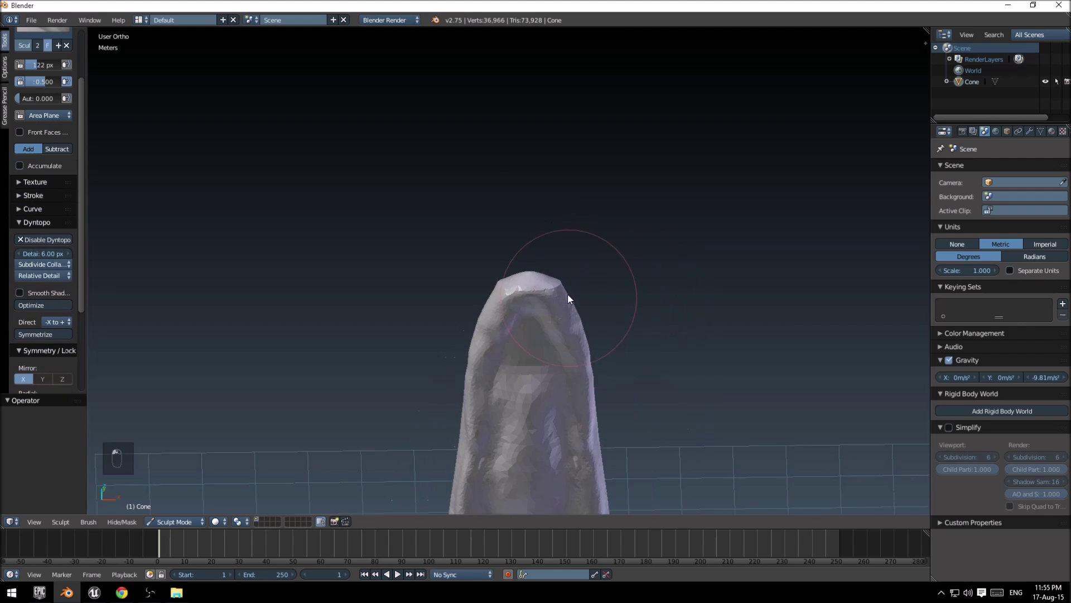
Sculpt the middle of the body with the large brush to even out the surface.
{"action": "middle_click_drag", "start_coordinate": [567, 294], "coordinate": [564, 251]}
{"action": "middle_click_drag", "start_coordinate": [563, 330], "coordinate": [544, 155], "text": "shift"}
{"action": "left_click_drag", "start_coordinate": [536, 283], "coordinate": [535, 290]}
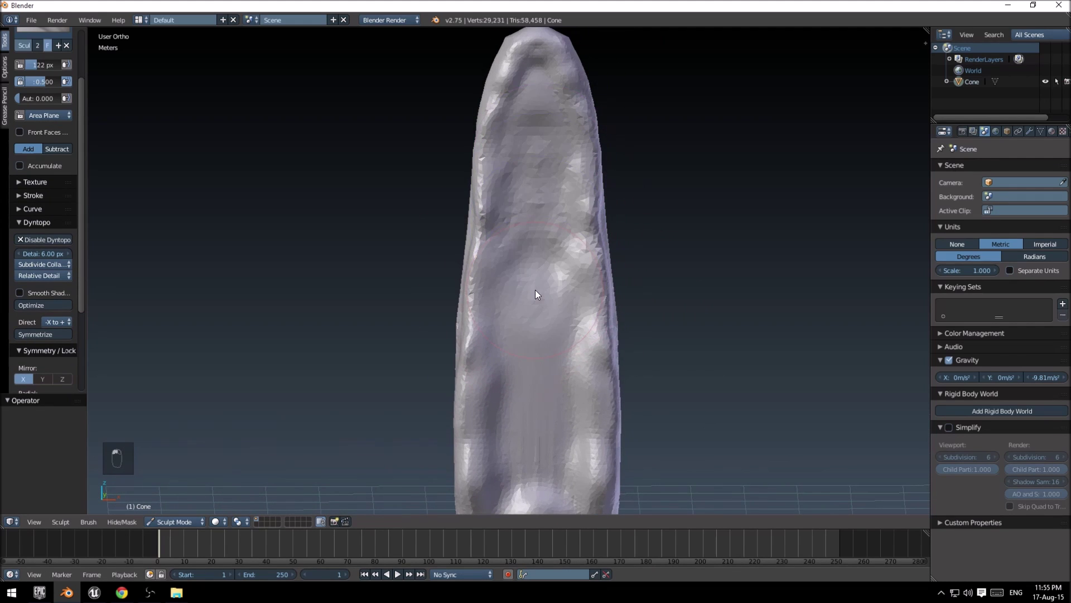
Even out the front centre of the upper body and the streaked middle section of the back.
{"action": "mouse_move", "coordinate": [544, 126]}
{"action": "left_mouse_down"}
{"action": "mouse_move", "coordinate": [530, 441]}
{"action": "mouse_move", "coordinate": [558, 328]}
{"action": "left_mouse_up"}
{"action": "mouse_move", "coordinate": [557, 328]}
{"action": "middle_mouse_down"}
{"action": "mouse_move", "coordinate": [507, 311]}
{"action": "mouse_move", "coordinate": [383, 332]}
{"action": "mouse_move", "coordinate": [665, 324]}
{"action": "mouse_move", "coordinate": [469, 333]}
{"action": "middle_mouse_up"}
{"action": "key", "text": "KP_Decimal"}
{"action": "key", "text": "KP_3"}
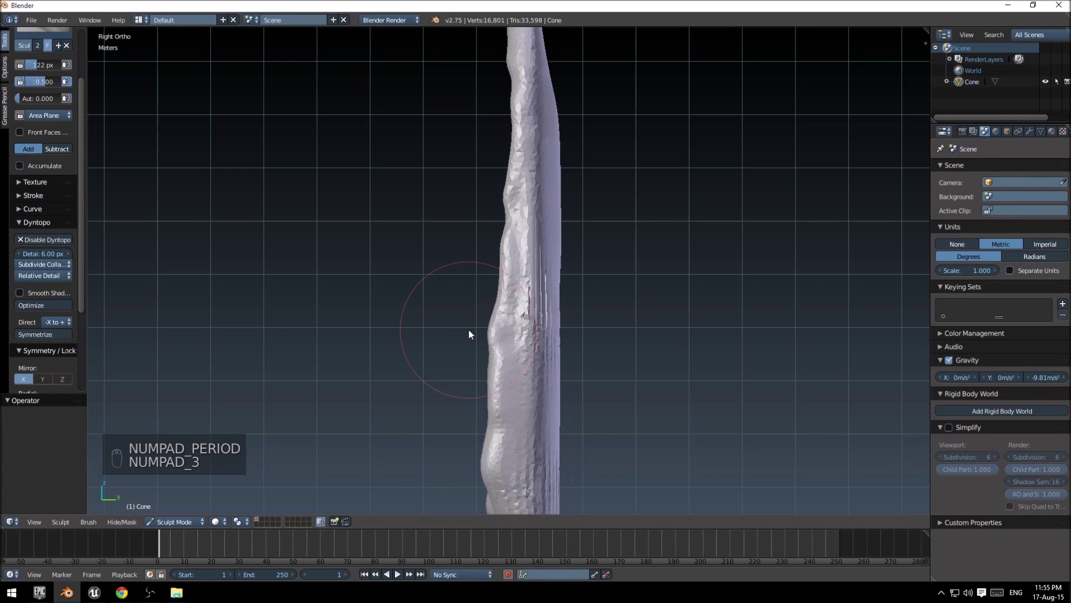
{"action": "key", "text": "ctrl+KP_1"}
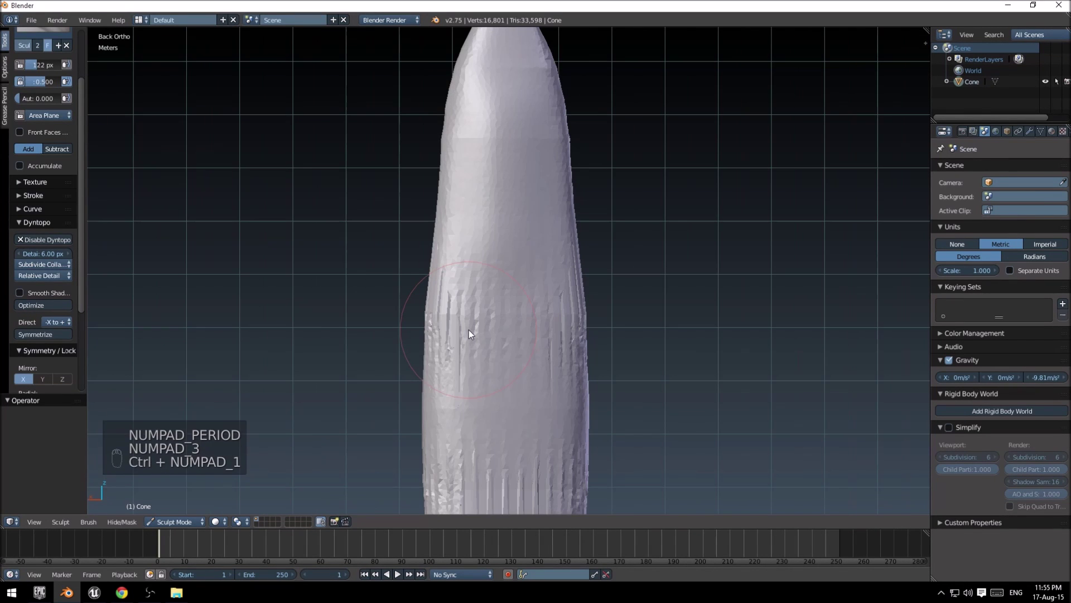
{"action": "mouse_move", "coordinate": [457, 309]}
{"action": "left_mouse_down"}
{"action": "mouse_move", "coordinate": [446, 293]}
{"action": "mouse_move", "coordinate": [460, 469]}
{"action": "left_mouse_up"}
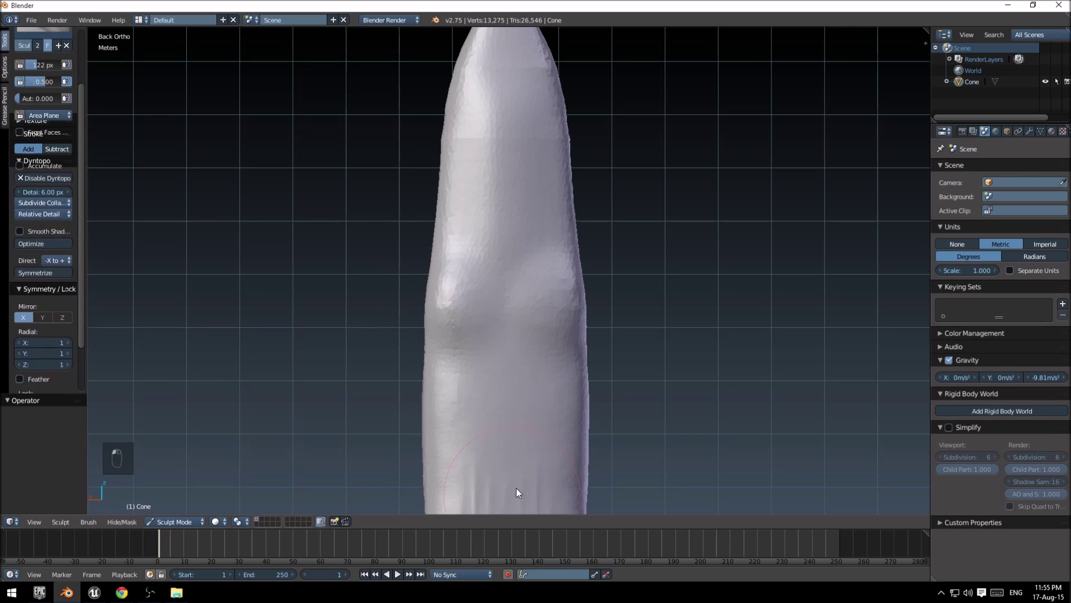
Sculpt and smooth the upper back of the tip to even out its surface.
{"action": "middle_click_drag", "start_coordinate": [477, 267], "coordinate": [474, 382], "text": "shift"}
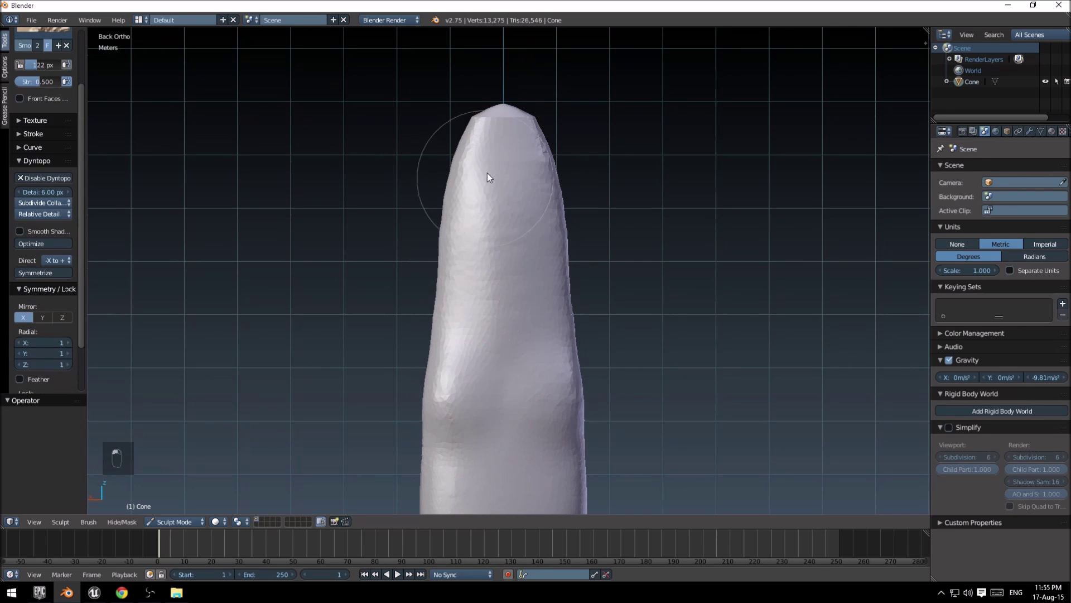
{"action": "scroll", "coordinate": [516, 161], "scroll_direction": "up", "scroll_amount": 3}
{"action": "middle_click_drag", "start_coordinate": [504, 127], "coordinate": [519, 291], "text": "shift"}
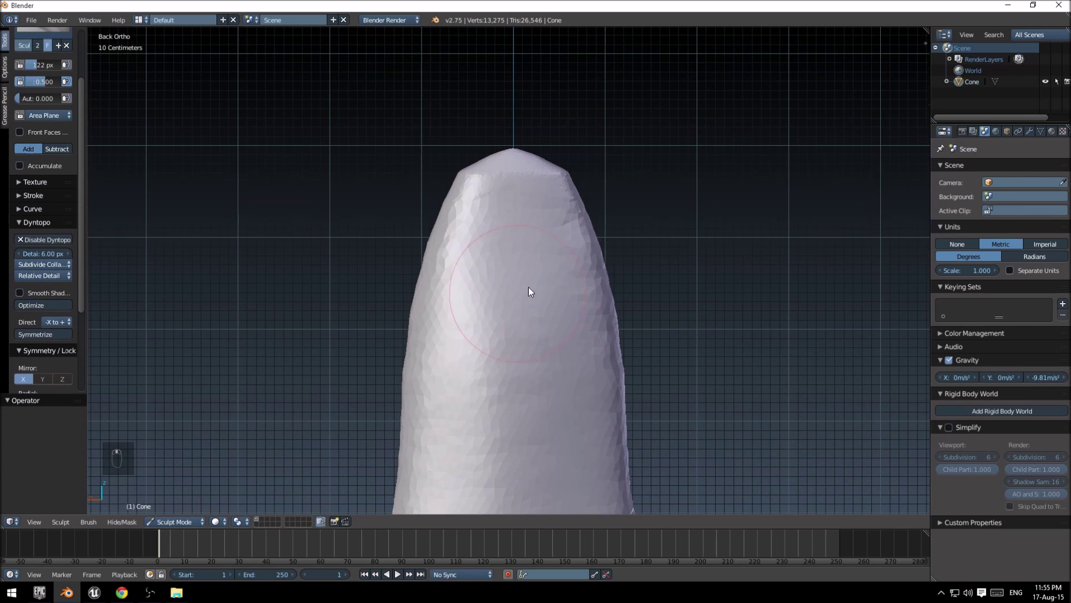
{"action": "left_click_drag", "start_coordinate": [575, 217], "coordinate": [537, 200]}
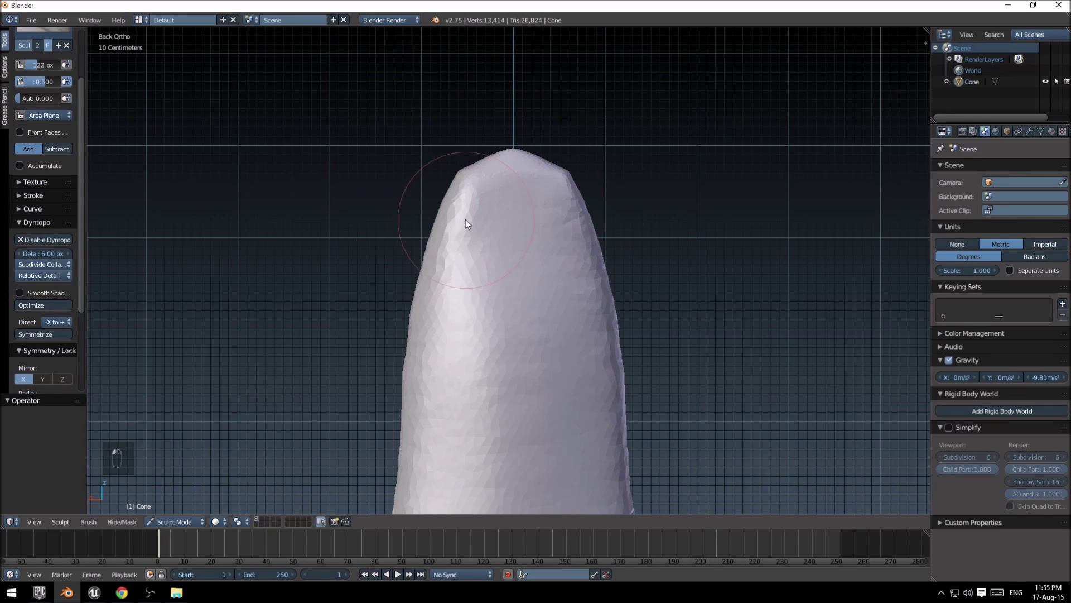
{"action": "left_click_drag", "start_coordinate": [465, 219], "coordinate": [490, 190], "text": "shift"}
Try to build up a mirrored ridge along the front rim just below the tip.
{"action": "middle_click_drag", "start_coordinate": [584, 223], "coordinate": [576, 246]}
{"action": "scroll", "coordinate": [471, 147], "scroll_direction": "up", "scroll_amount": 5}
{"action": "middle_click_drag", "start_coordinate": [472, 143], "coordinate": [533, 272], "text": "shift"}
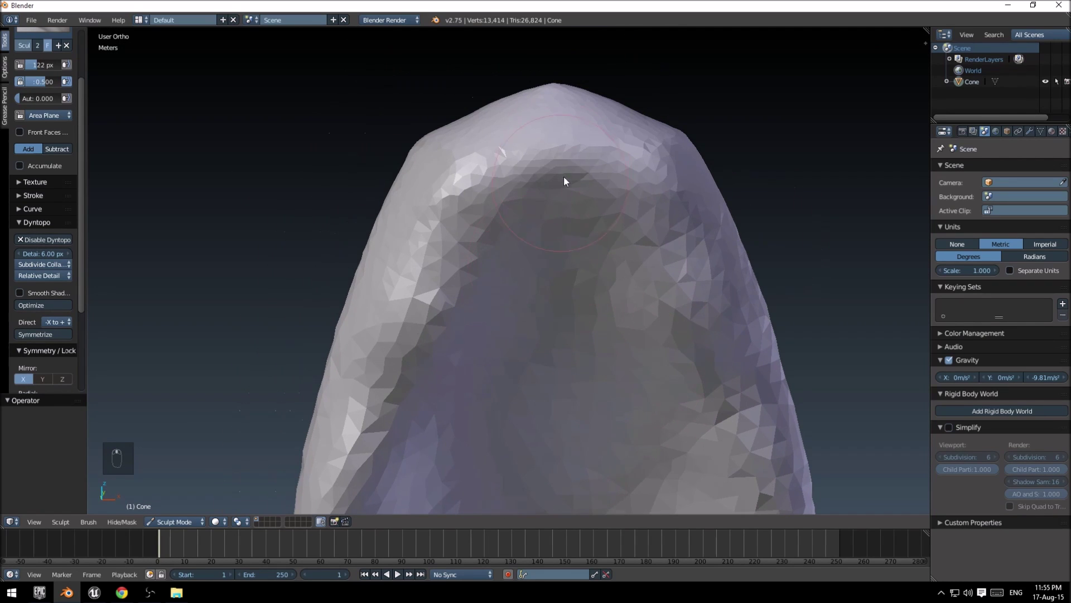
{"action": "mouse_move", "coordinate": [586, 147]}
{"action": "left_mouse_down"}
{"action": "mouse_move", "coordinate": [450, 158]}
{"action": "mouse_move", "coordinate": [523, 129]}
{"action": "left_mouse_up"}
{"action": "key", "text": "ctrl+z"}
{"action": "mouse_move", "coordinate": [453, 163]}
{"action": "left_mouse_down"}
{"action": "mouse_move", "coordinate": [557, 139]}
{"action": "mouse_move", "coordinate": [449, 172]}
{"action": "left_mouse_up"}
{"action": "key", "text": "ctrl+z"}
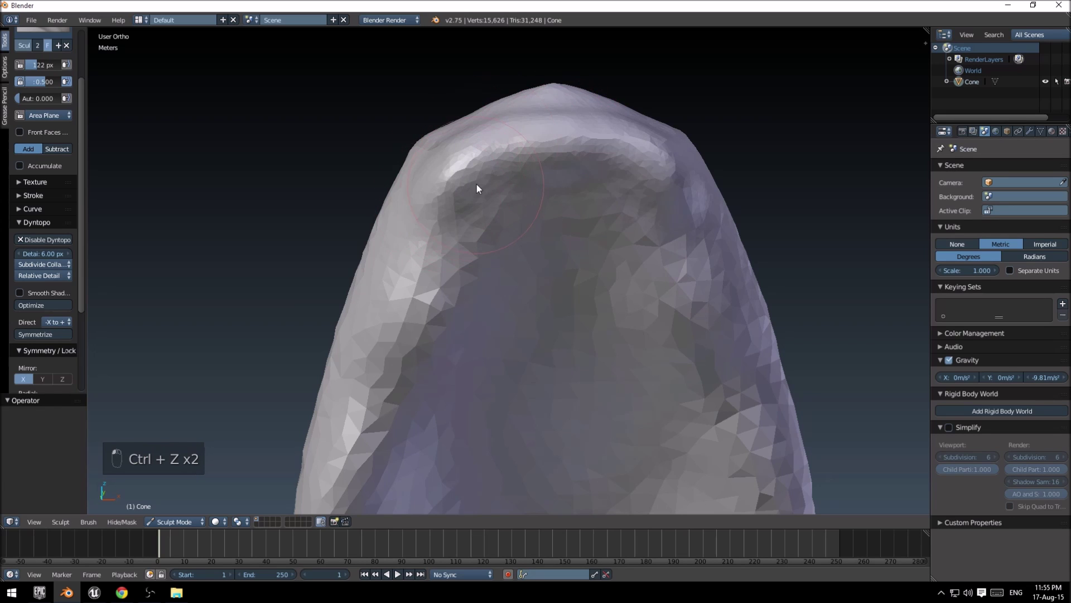
{"action": "middle_click_drag", "start_coordinate": [477, 184], "coordinate": [567, 198]}
{"action": "key", "text": "ctrl+z"}
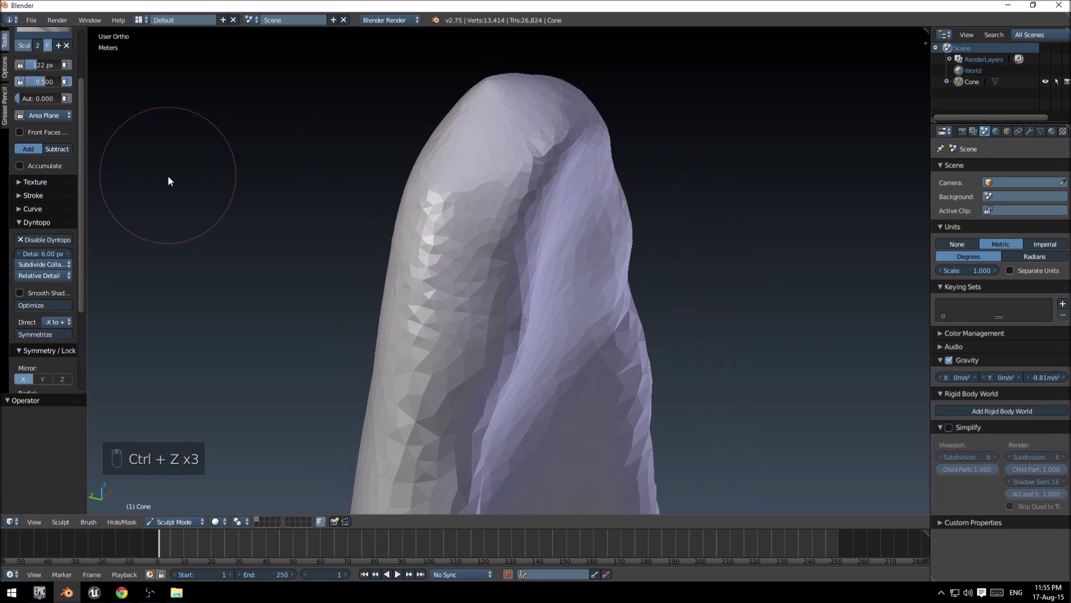
Switch to the Inflate brush and sculpt over the tip's front rim and down its side edge.
{"action": "scroll", "coordinate": [80, 98], "scroll_direction": "up", "scroll_amount": 5}
{"action": "left_click", "coordinate": [32, 86]}
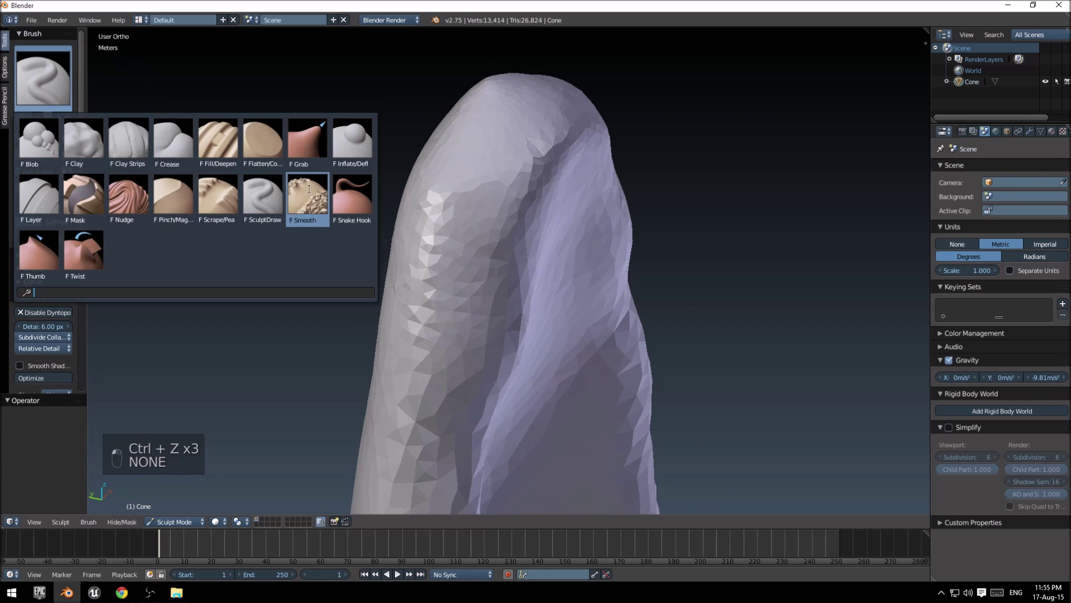
{"action": "left_click", "coordinate": [308, 211]}
{"action": "mouse_move", "coordinate": [535, 109]}
{"action": "left_mouse_down"}
{"action": "mouse_move", "coordinate": [522, 158]}
{"action": "mouse_move", "coordinate": [549, 146]}
{"action": "left_mouse_up"}
{"action": "middle_click_drag", "start_coordinate": [554, 197], "coordinate": [488, 213]}
{"action": "left_click_drag", "start_coordinate": [488, 213], "coordinate": [410, 401]}
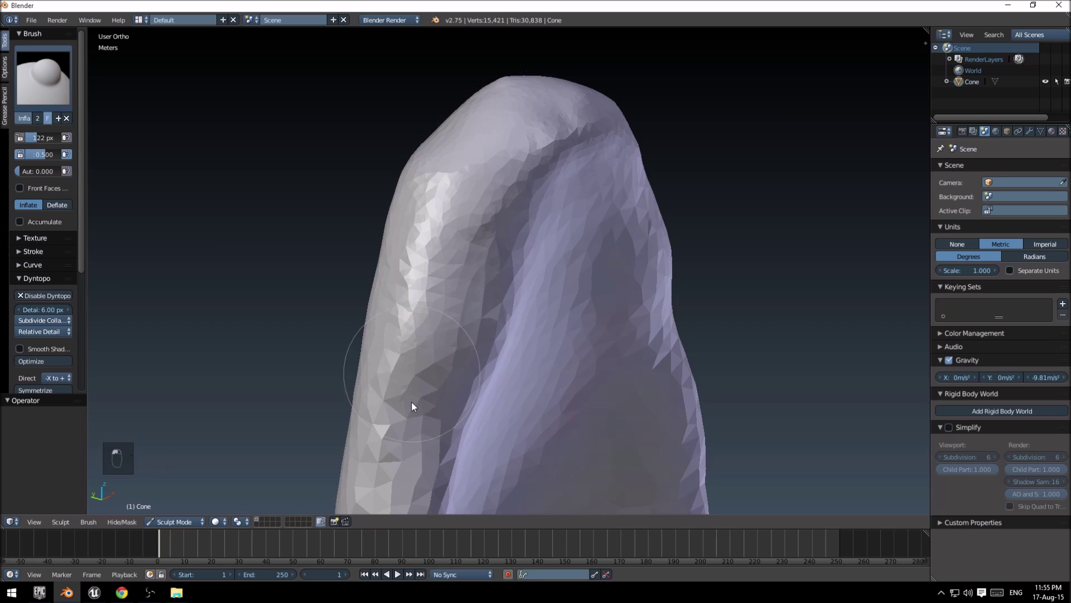
Sculpt the mirrored edge ridges farther down the upper body with the Inflate brush.
{"action": "scroll", "coordinate": [505, 407], "scroll_direction": "down", "scroll_amount": 5}
{"action": "middle_click_drag", "start_coordinate": [509, 347], "coordinate": [516, 205], "text": "shift"}
{"action": "scroll", "coordinate": [467, 161], "scroll_direction": "up", "scroll_amount": 3}
{"action": "left_click_drag", "start_coordinate": [452, 114], "coordinate": [428, 355]}
{"action": "scroll", "coordinate": [429, 355], "scroll_direction": "down", "scroll_amount": 3}
{"action": "mouse_move", "coordinate": [487, 318]}
{"action": "middle_mouse_down"}
{"action": "mouse_move", "coordinate": [474, 255]}
{"action": "mouse_move", "coordinate": [493, 365]}
{"action": "mouse_move", "coordinate": [462, 344]}
{"action": "middle_mouse_up"}
{"action": "scroll", "coordinate": [497, 369], "scroll_direction": "up", "scroll_amount": 4}
{"action": "scroll", "coordinate": [462, 343], "scroll_direction": "down", "scroll_amount": 4}
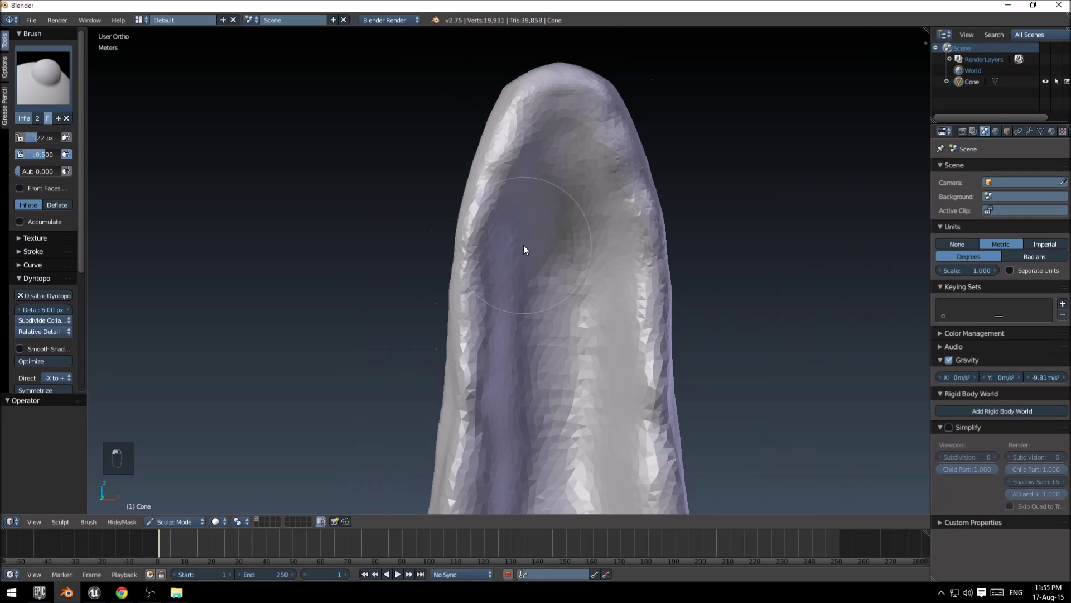
Sculpt down the centre of the front hollow just below the tip.
{"action": "scroll", "coordinate": [523, 245], "scroll_direction": "down", "scroll_amount": 5}
{"action": "left_click", "coordinate": [523, 246]}
{"action": "scroll", "coordinate": [524, 246], "scroll_direction": "down", "scroll_amount": 2}
{"action": "scroll", "coordinate": [524, 248], "scroll_direction": "up", "scroll_amount": 4}
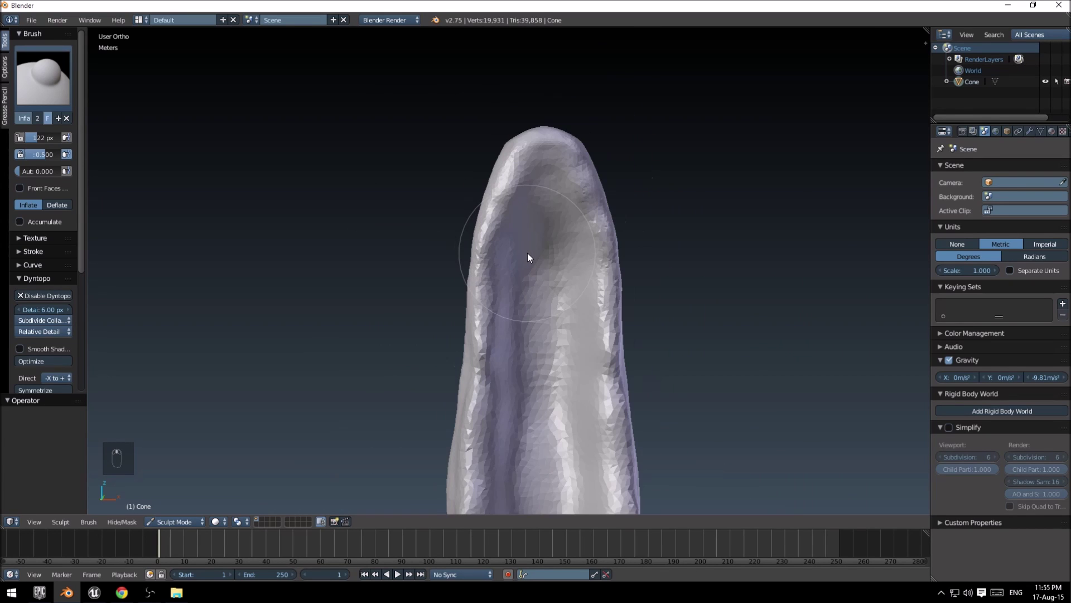
{"action": "scroll", "coordinate": [528, 252], "scroll_direction": "up", "scroll_amount": 3}
{"action": "middle_click_drag", "start_coordinate": [527, 253], "coordinate": [525, 198]}
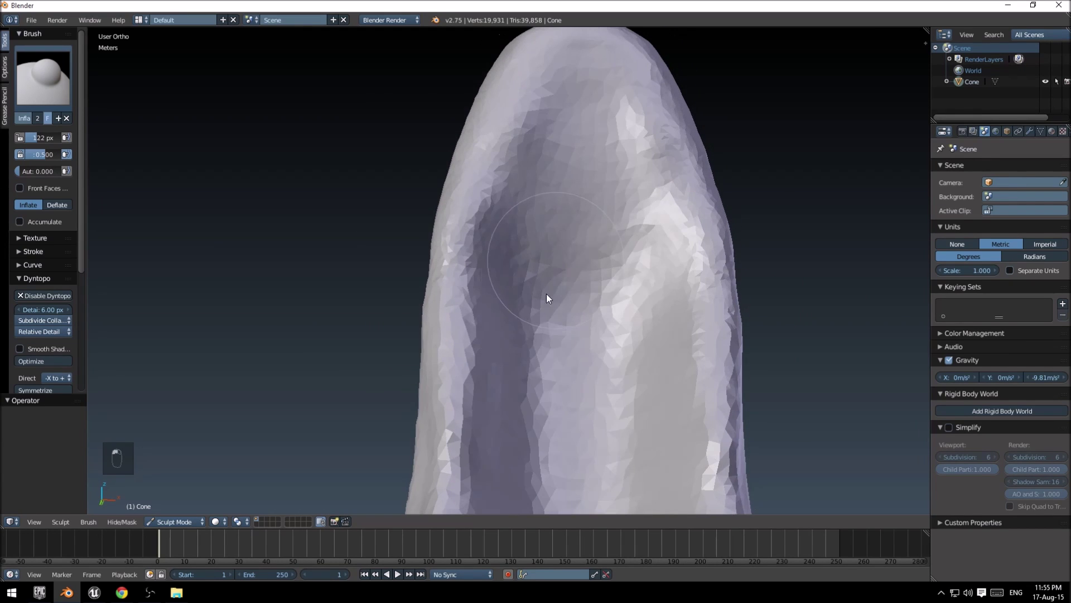
{"action": "mouse_move", "coordinate": [547, 293]}
{"action": "left_mouse_down"}
{"action": "mouse_move", "coordinate": [532, 279]}
{"action": "mouse_move", "coordinate": [518, 457]}
{"action": "left_mouse_up"}
Even out the bumpy centre of the front along the middle of the body.
{"action": "scroll", "coordinate": [527, 385], "scroll_direction": "down", "scroll_amount": 6}
{"action": "middle_click_drag", "start_coordinate": [549, 302], "coordinate": [545, 277]}
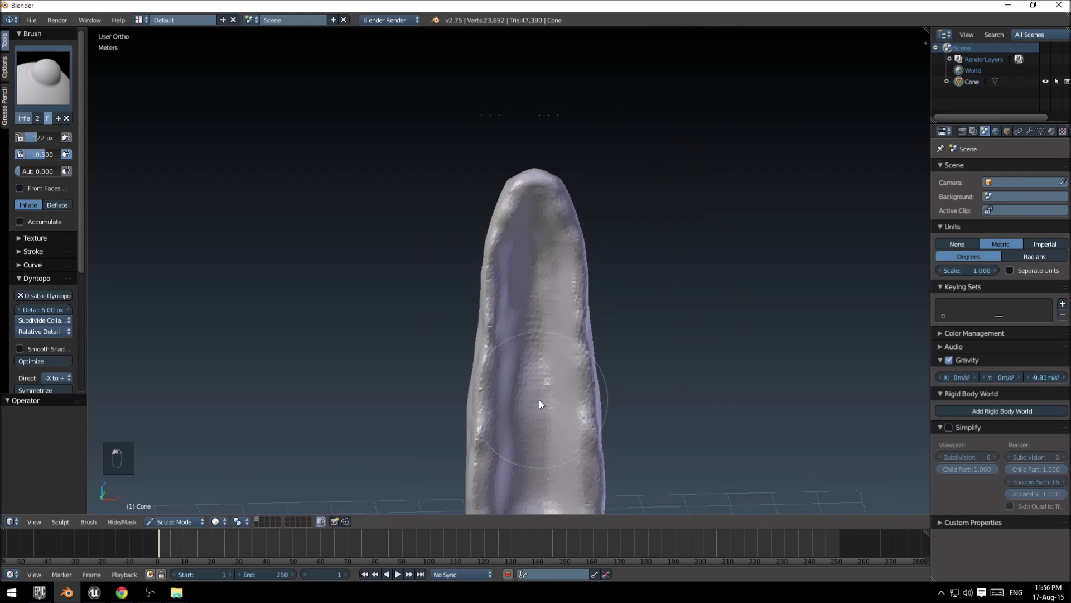
{"action": "middle_click_drag", "start_coordinate": [539, 393], "coordinate": [543, 280], "text": "shift"}
{"action": "left_click_drag", "start_coordinate": [534, 280], "coordinate": [530, 428]}
Sculpt the mirrored side edges of the middle body and smooth them upward toward the tip.
{"action": "scroll", "coordinate": [540, 421], "scroll_direction": "up", "scroll_amount": 3}
{"action": "scroll", "coordinate": [530, 327], "scroll_direction": "up", "scroll_amount": 2}
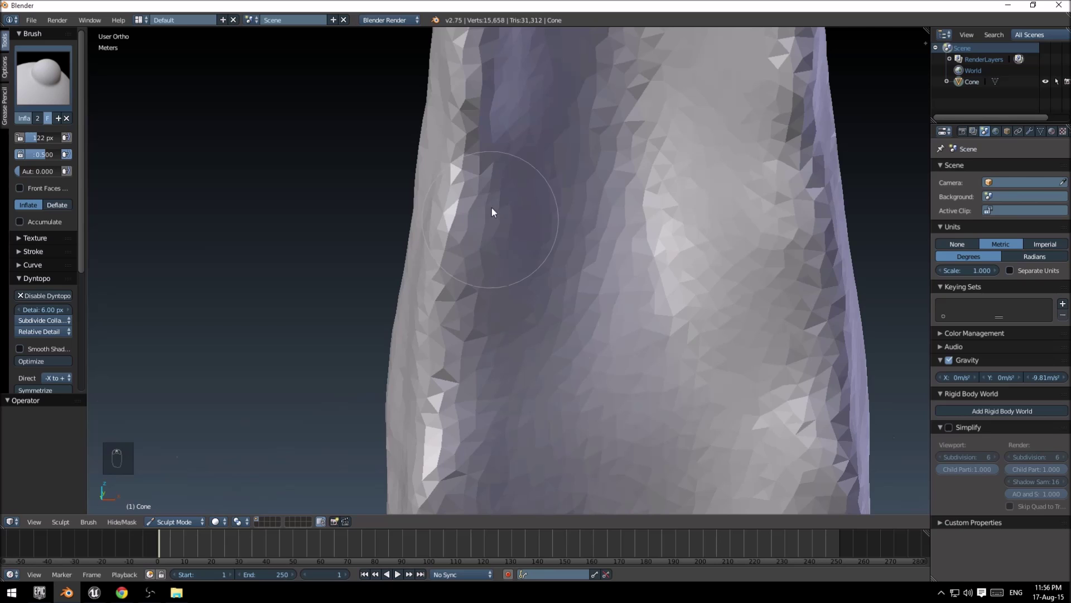
{"action": "mouse_move", "coordinate": [470, 162]}
{"action": "left_mouse_down"}
{"action": "mouse_move", "coordinate": [448, 410]}
{"action": "mouse_move", "coordinate": [474, 112]}
{"action": "mouse_move", "coordinate": [407, 446]}
{"action": "mouse_move", "coordinate": [465, 413]}
{"action": "mouse_move", "coordinate": [475, 192]}
{"action": "left_mouse_up"}
{"action": "scroll", "coordinate": [459, 323], "scroll_direction": "down", "scroll_amount": 5}
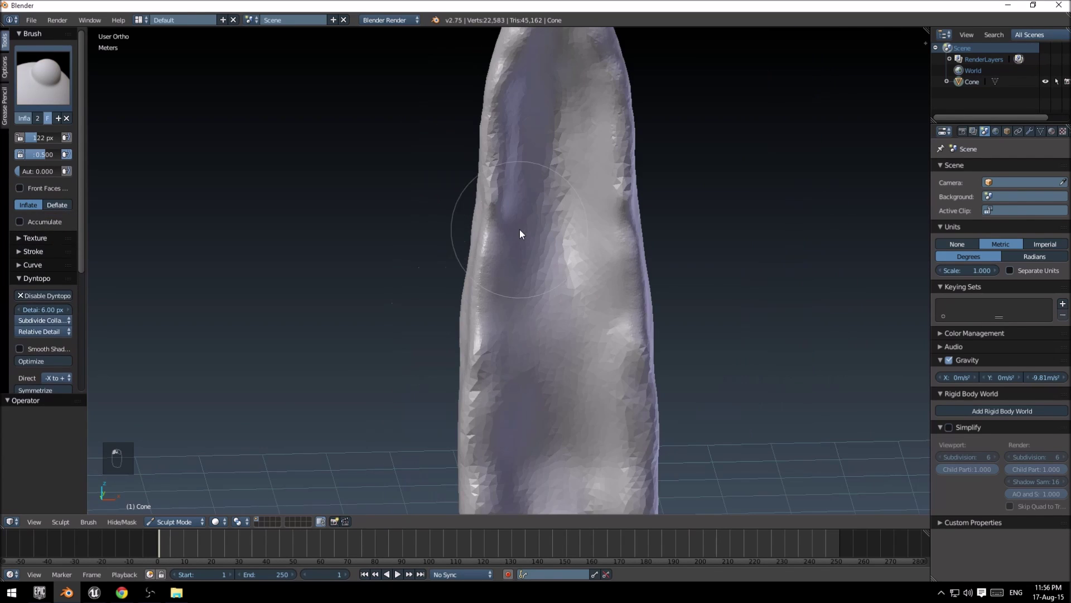
{"action": "scroll", "coordinate": [520, 229], "scroll_direction": "up", "scroll_amount": 3}
{"action": "mouse_move", "coordinate": [520, 229]}
{"action": "middle_mouse_down", "text": "shift"}
{"action": "mouse_move", "coordinate": [524, 366]}
{"action": "mouse_move", "coordinate": [509, 415]}
{"action": "middle_mouse_up", "text": "shift"}
{"action": "scroll", "coordinate": [479, 385], "scroll_direction": "up", "scroll_amount": 2}
{"action": "mouse_move", "coordinate": [478, 385]}
{"action": "left_mouse_down", "text": "shift"}
{"action": "mouse_move", "coordinate": [477, 269]}
{"action": "mouse_move", "coordinate": [494, 184]}
{"action": "left_mouse_up", "text": "shift"}
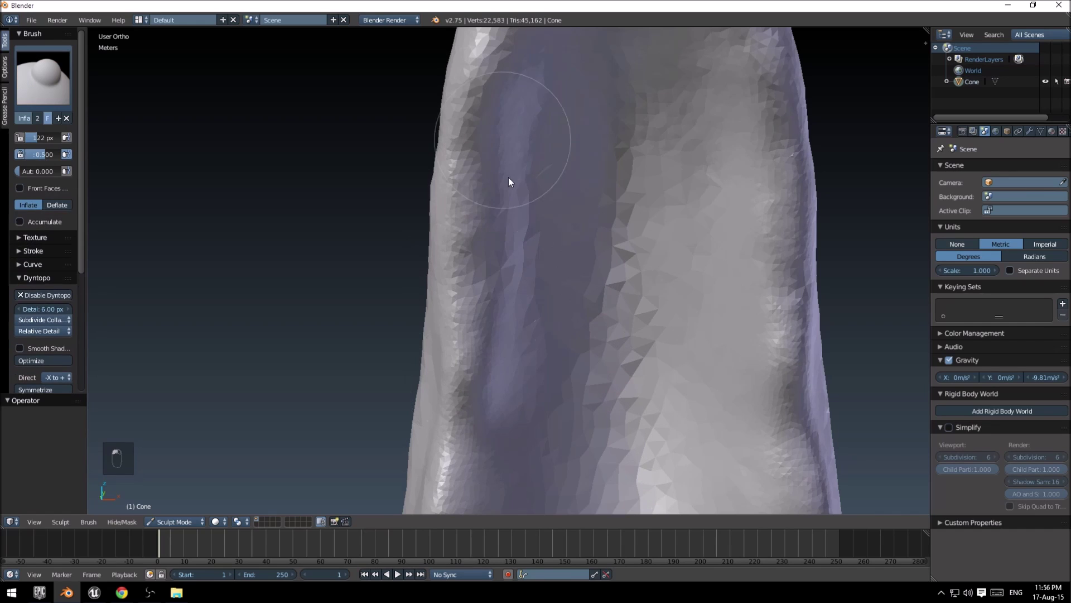
Sculpt the inner walls of the front hollow below the tip from an angled view.
{"action": "scroll", "coordinate": [508, 178], "scroll_direction": "down", "scroll_amount": 4}
{"action": "mouse_move", "coordinate": [516, 203]}
{"action": "middle_mouse_down"}
{"action": "mouse_move", "coordinate": [527, 185]}
{"action": "mouse_move", "coordinate": [527, 206]}
{"action": "mouse_move", "coordinate": [522, 174]}
{"action": "mouse_move", "coordinate": [474, 334]}
{"action": "middle_mouse_up"}
{"action": "scroll", "coordinate": [523, 177], "scroll_direction": "up", "scroll_amount": 4}
{"action": "middle_click_drag", "start_coordinate": [474, 335], "coordinate": [450, 303]}
{"action": "scroll", "coordinate": [450, 306], "scroll_direction": "down", "scroll_amount": 2}
{"action": "mouse_move", "coordinate": [547, 270]}
{"action": "left_mouse_down"}
{"action": "mouse_move", "coordinate": [585, 344]}
{"action": "mouse_move", "coordinate": [460, 425]}
{"action": "left_mouse_up"}
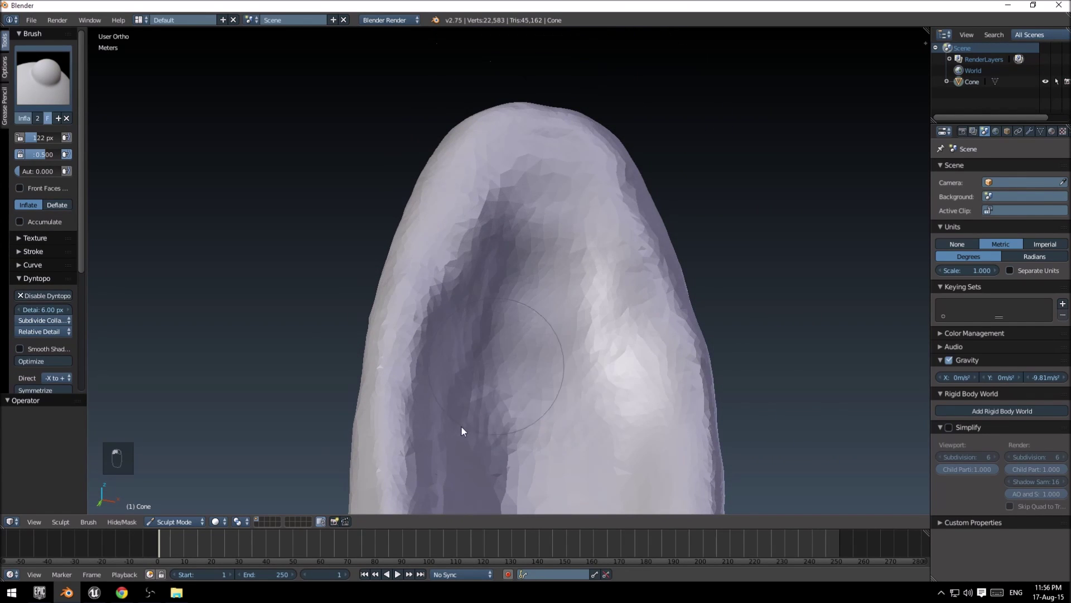
Sculpt long strokes down the middle of the back from the tip to the lower body.
{"action": "scroll", "coordinate": [394, 412], "scroll_direction": "down", "scroll_amount": 2}
{"action": "mouse_move", "coordinate": [393, 413]}
{"action": "middle_mouse_down"}
{"action": "mouse_move", "coordinate": [522, 418]}
{"action": "mouse_move", "coordinate": [521, 400]}
{"action": "mouse_move", "coordinate": [611, 274]}
{"action": "mouse_move", "coordinate": [727, 245]}
{"action": "mouse_move", "coordinate": [588, 344]}
{"action": "mouse_move", "coordinate": [537, 327]}
{"action": "mouse_move", "coordinate": [554, 289]}
{"action": "mouse_move", "coordinate": [501, 260]}
{"action": "middle_mouse_up"}
{"action": "key", "text": "s"}
{"action": "key", "text": "i"}
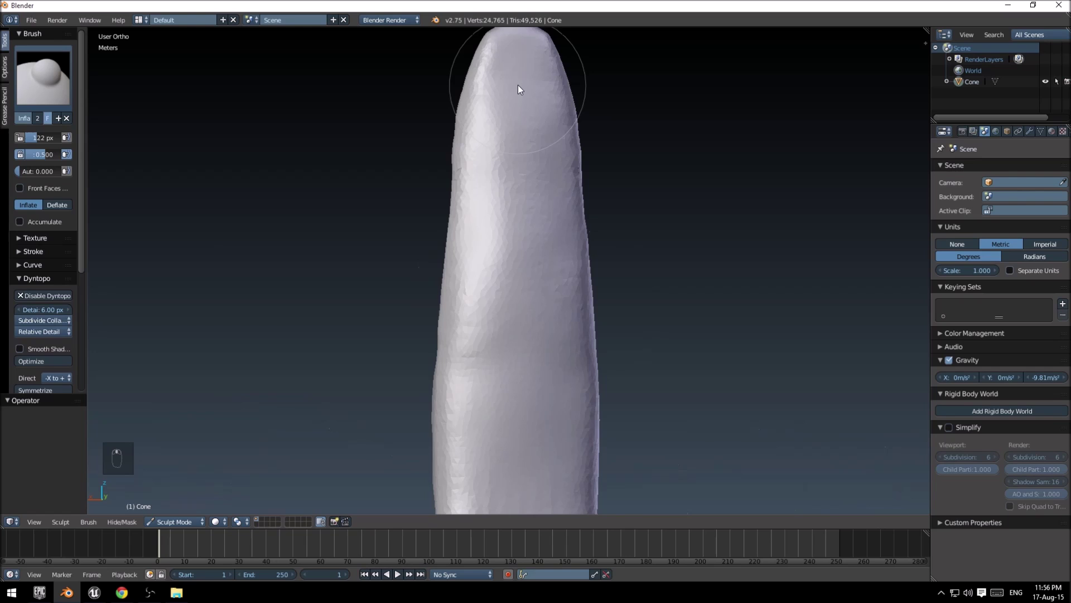
{"action": "left_click_drag", "start_coordinate": [524, 145], "coordinate": [490, 499]}
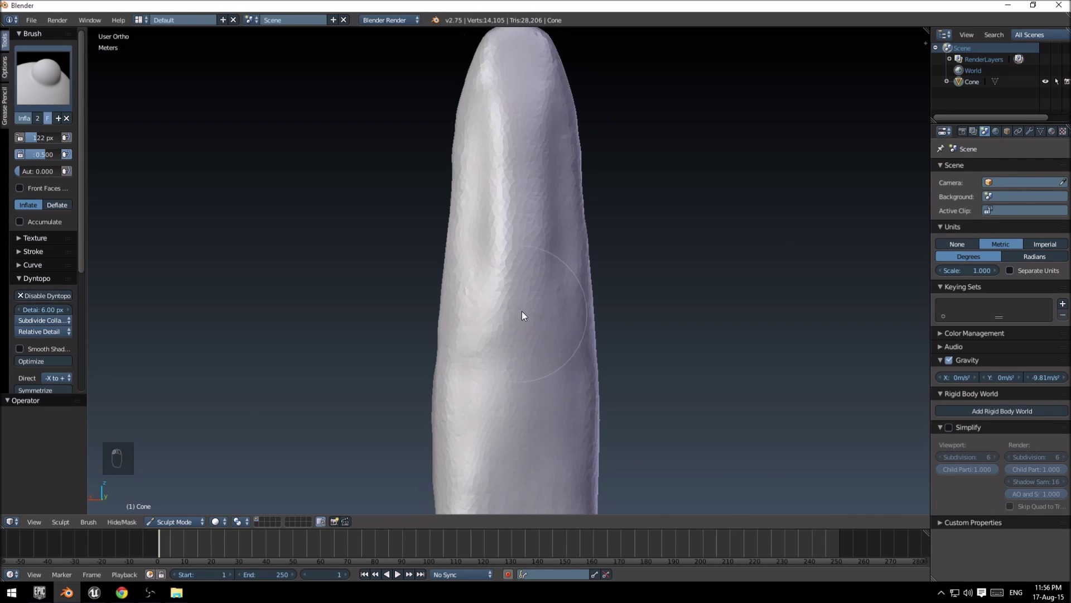
{"action": "middle_click_drag", "start_coordinate": [521, 310], "coordinate": [553, 135]}
{"action": "left_click_drag", "start_coordinate": [553, 135], "coordinate": [535, 325]}
Examine the whole sculpted shape from the side and the front.
{"action": "mouse_move", "coordinate": [624, 215]}
{"action": "middle_mouse_down"}
{"action": "mouse_move", "coordinate": [466, 262]}
{"action": "mouse_move", "coordinate": [346, 249]}
{"action": "mouse_move", "coordinate": [404, 283]}
{"action": "mouse_move", "coordinate": [481, 290]}
{"action": "middle_mouse_up"}
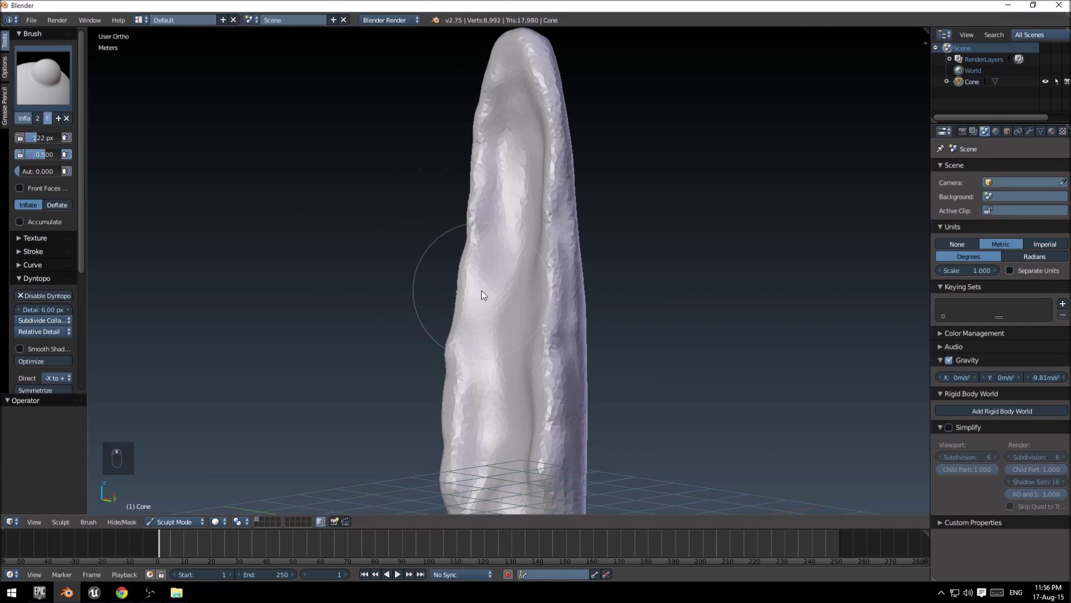
{"action": "key", "text": "KP_3"}
{"action": "key", "text": "KP_1"}
{"action": "scroll", "coordinate": [481, 291], "scroll_direction": "down", "scroll_amount": 6}
{"action": "mouse_move", "coordinate": [535, 215]}
{"action": "middle_mouse_down", "text": "shift"}
{"action": "mouse_move", "coordinate": [531, 106]}
{"action": "mouse_move", "coordinate": [547, 218]}
{"action": "middle_mouse_up", "text": "shift"}
{"action": "scroll", "coordinate": [544, 141], "scroll_direction": "up", "scroll_amount": 8}
{"action": "scroll", "coordinate": [542, 139], "scroll_direction": "down", "scroll_amount": 4}
{"action": "scroll", "coordinate": [540, 127], "scroll_direction": "up", "scroll_amount": 2}
{"action": "scroll", "coordinate": [540, 127], "scroll_direction": "down", "scroll_amount": 3}
Switch to Object Mode and scale the sculpted cone to 0.706 along the X axis.
{"action": "left_click", "coordinate": [178, 522]}
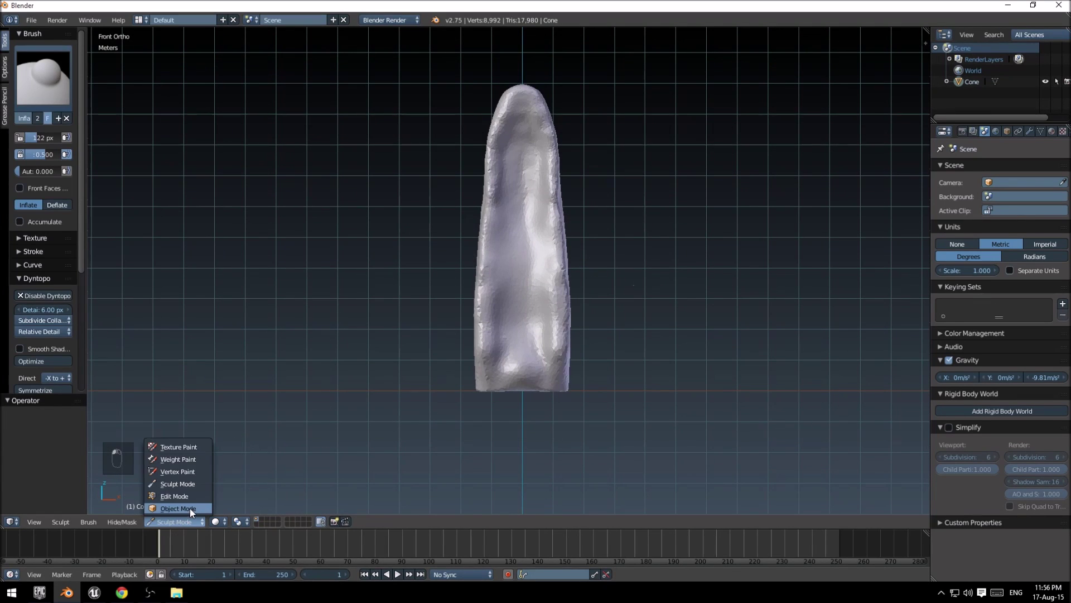
{"action": "left_click", "coordinate": [189, 508]}
{"action": "key", "text": "Tab"}
{"action": "key", "text": "Tab"}
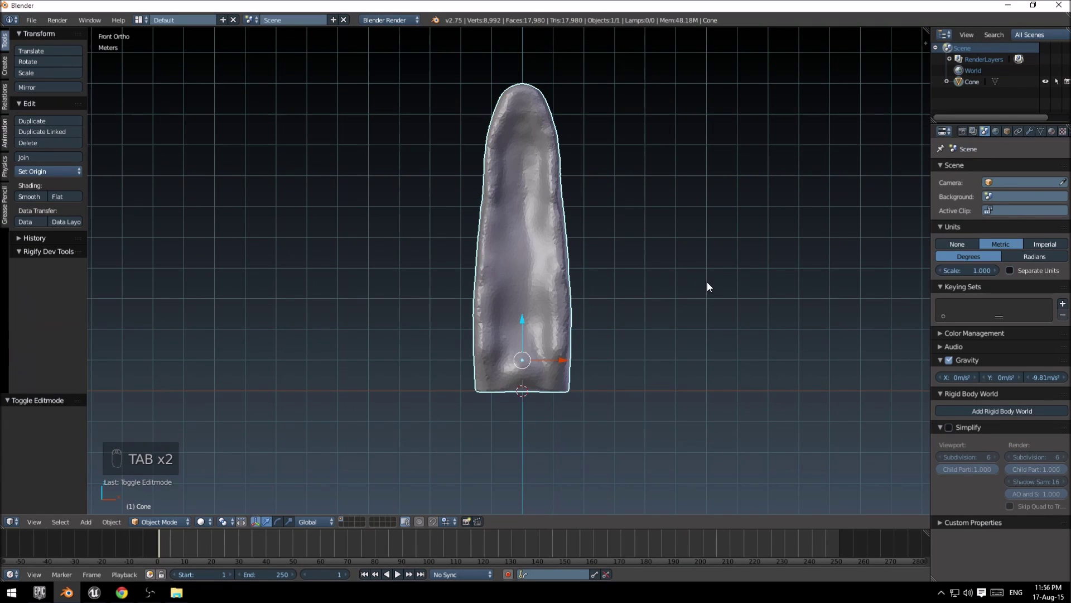
{"action": "key", "text": "s"}
{"action": "key", "text": "x"}
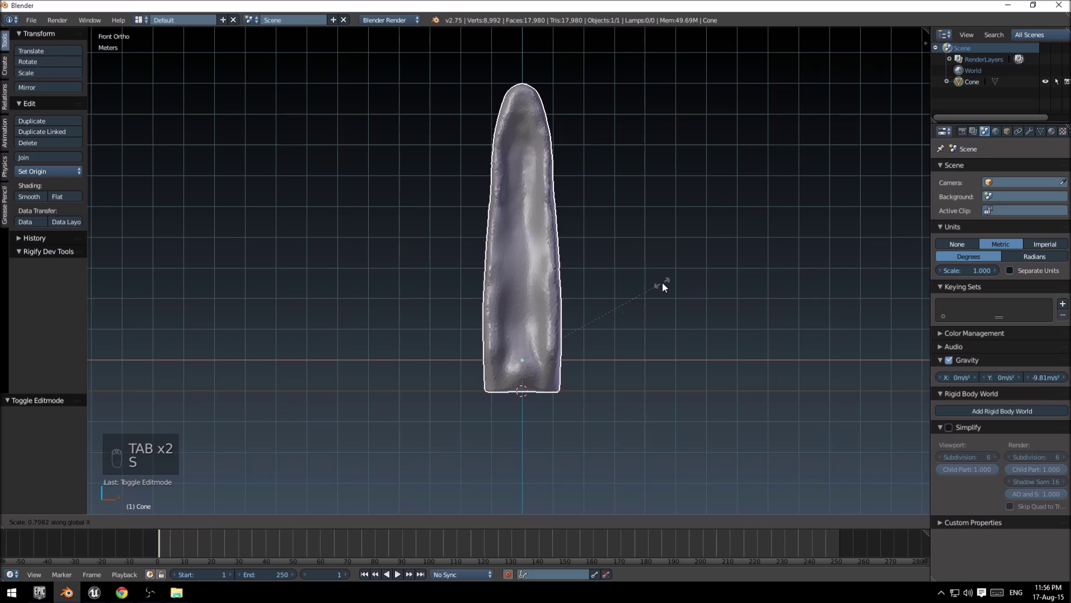
{"action": "left_click", "coordinate": [638, 279]}
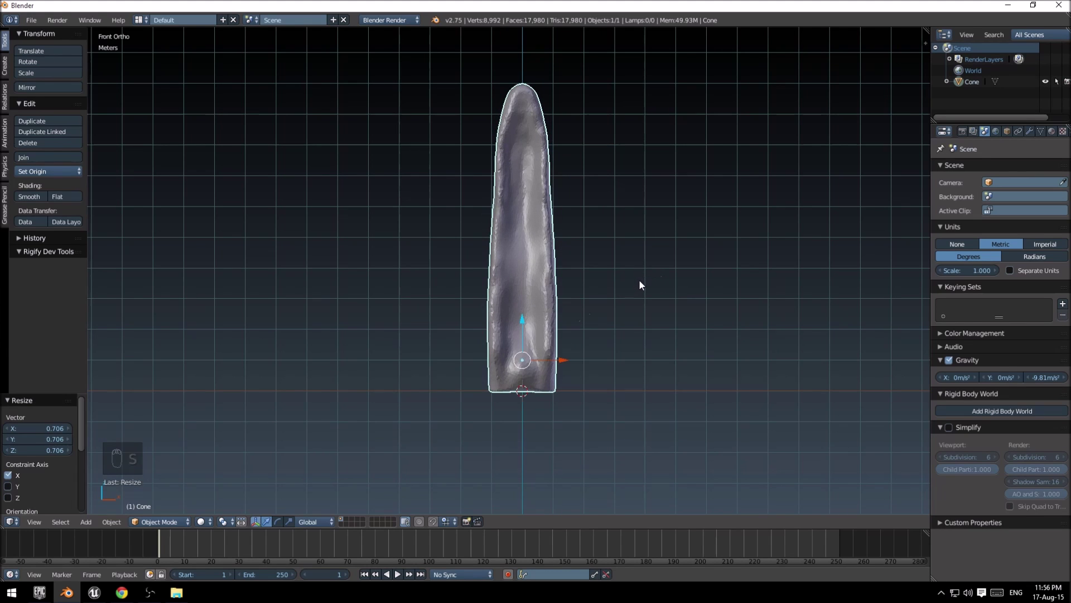
Inspect the narrowed shape from several angles and check its mesh density in Edit Mode.
{"action": "middle_click_drag", "start_coordinate": [633, 273], "coordinate": [609, 268]}
{"action": "key", "text": "KP_3"}
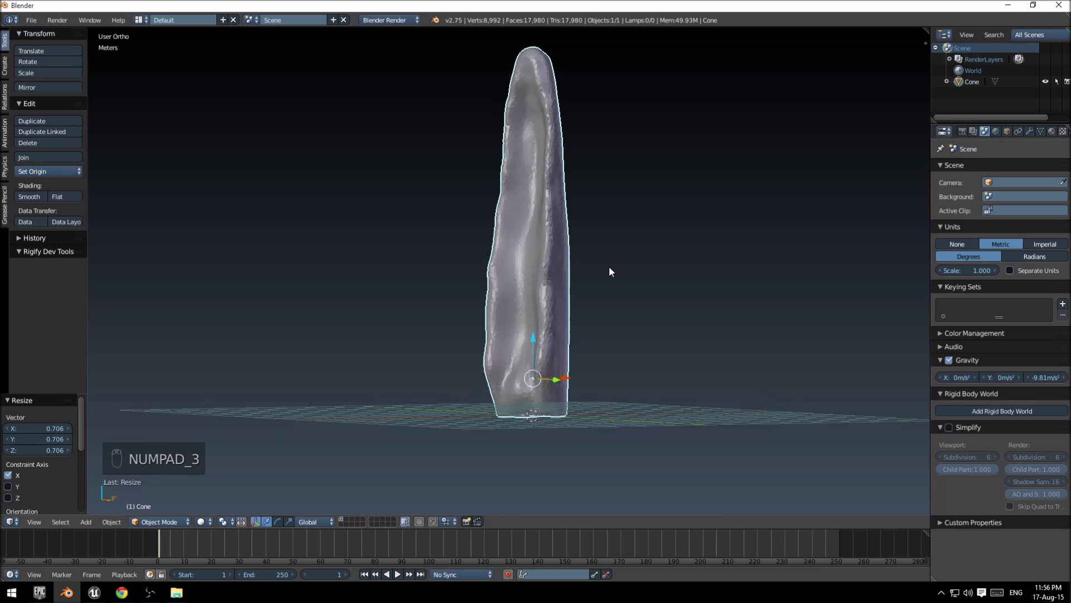
{"action": "middle_click_drag", "start_coordinate": [596, 259], "coordinate": [771, 254]}
{"action": "key", "text": "KP_1"}
{"action": "scroll", "coordinate": [634, 218], "scroll_direction": "up", "scroll_amount": 5}
{"action": "key", "text": "Tab"}
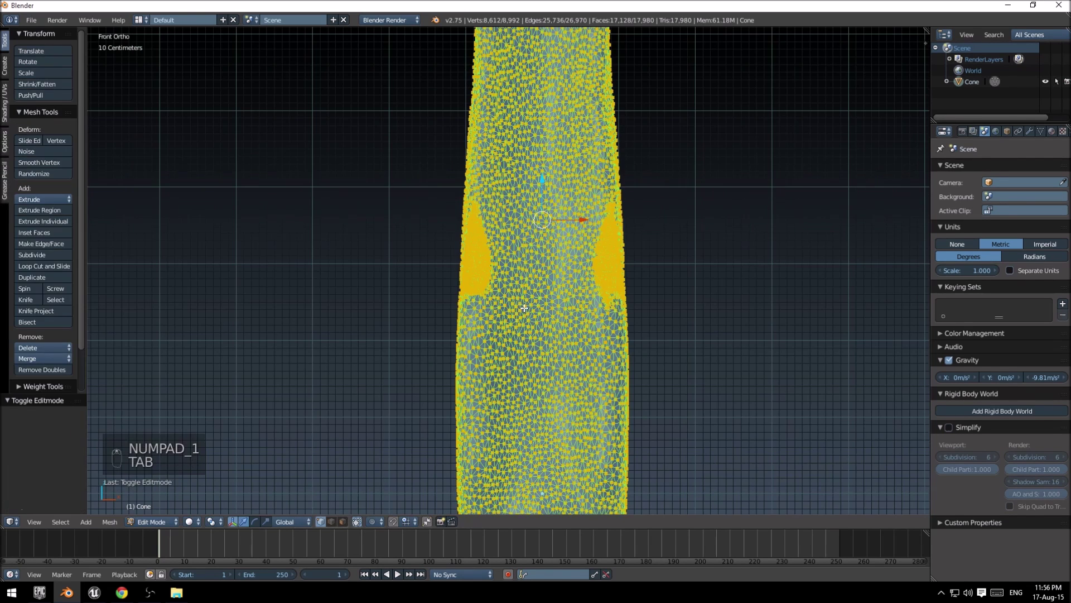
{"action": "key", "text": "Tab"}
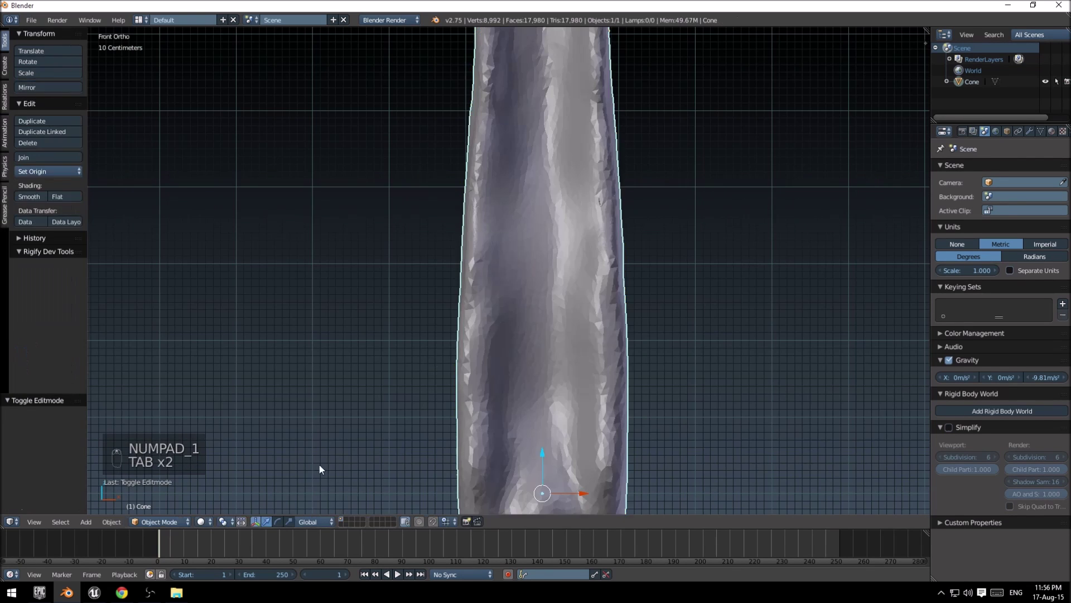
Return to Sculpt Mode and enable dynamic topology.
{"action": "left_click", "coordinate": [162, 521]}
{"action": "left_click", "coordinate": [175, 487]}
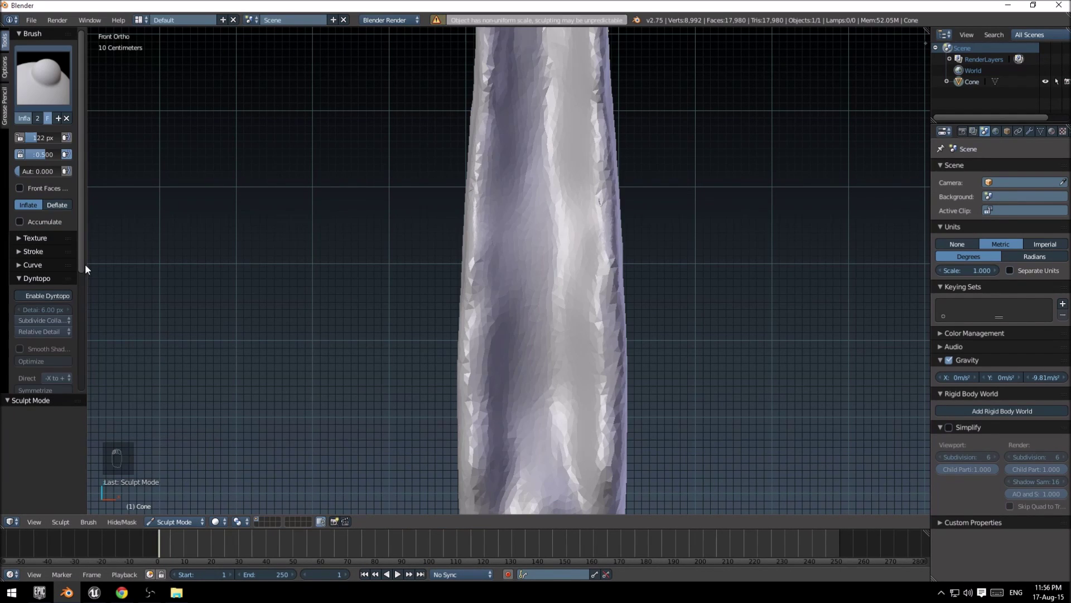
{"action": "scroll", "coordinate": [81, 260], "scroll_direction": "down", "scroll_amount": 3}
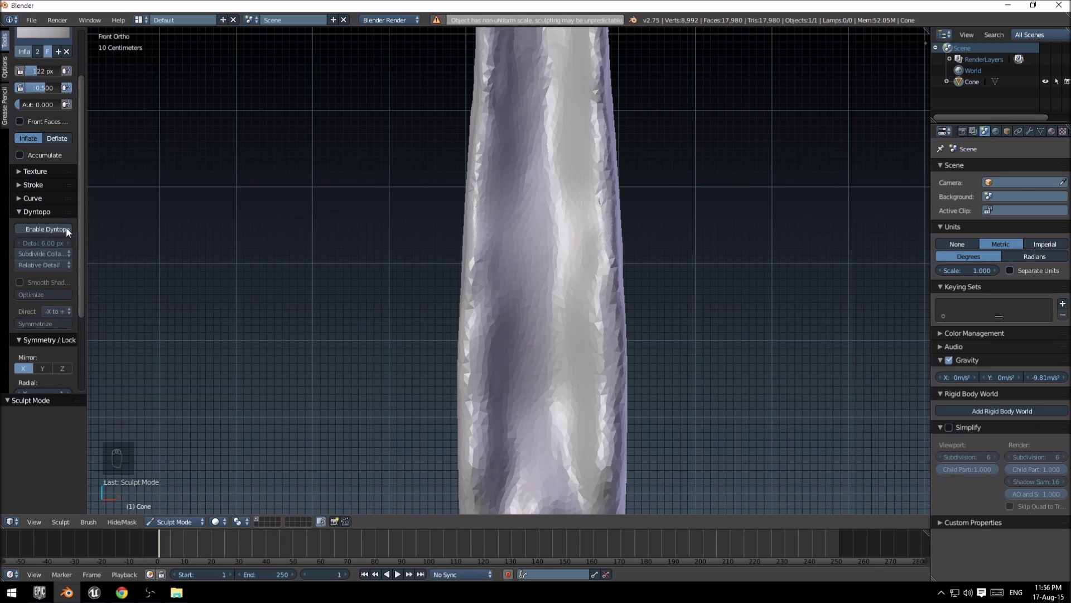
{"action": "left_click", "coordinate": [45, 228]}
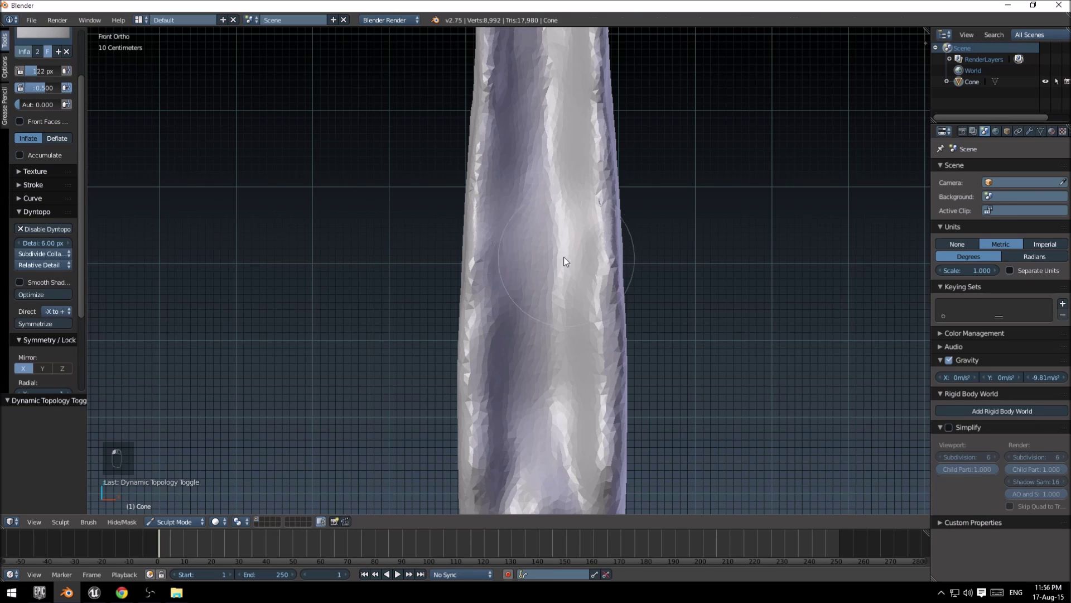
Smooth the ridge running along the edge of the front face through the middle and lower body.
{"action": "scroll", "coordinate": [564, 256], "scroll_direction": "up", "scroll_amount": 3}
{"action": "left_click_drag", "start_coordinate": [467, 230], "coordinate": [463, 415], "text": "shift"}
{"action": "scroll", "coordinate": [468, 380], "scroll_direction": "down", "scroll_amount": 4}
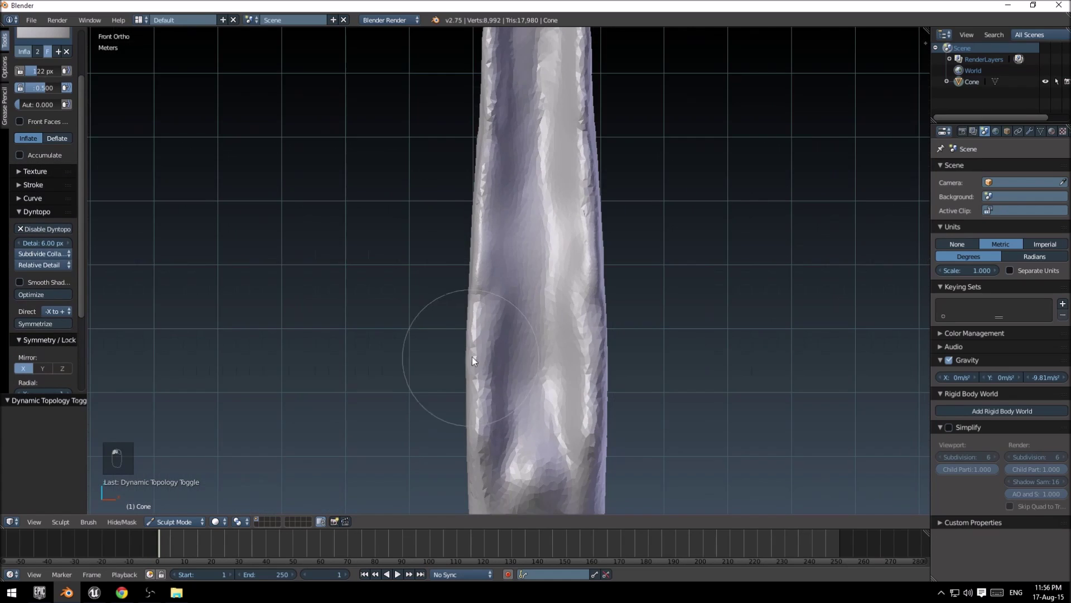
{"action": "middle_click_drag", "start_coordinate": [474, 355], "coordinate": [500, 232], "text": "shift"}
{"action": "scroll", "coordinate": [517, 225], "scroll_direction": "up", "scroll_amount": 4}
{"action": "middle_click_drag", "start_coordinate": [514, 172], "coordinate": [480, 277], "text": "shift"}
{"action": "mouse_move", "coordinate": [474, 160]}
{"action": "left_mouse_down"}
{"action": "mouse_move", "coordinate": [473, 437]}
{"action": "mouse_move", "coordinate": [457, 162]}
{"action": "left_mouse_up"}
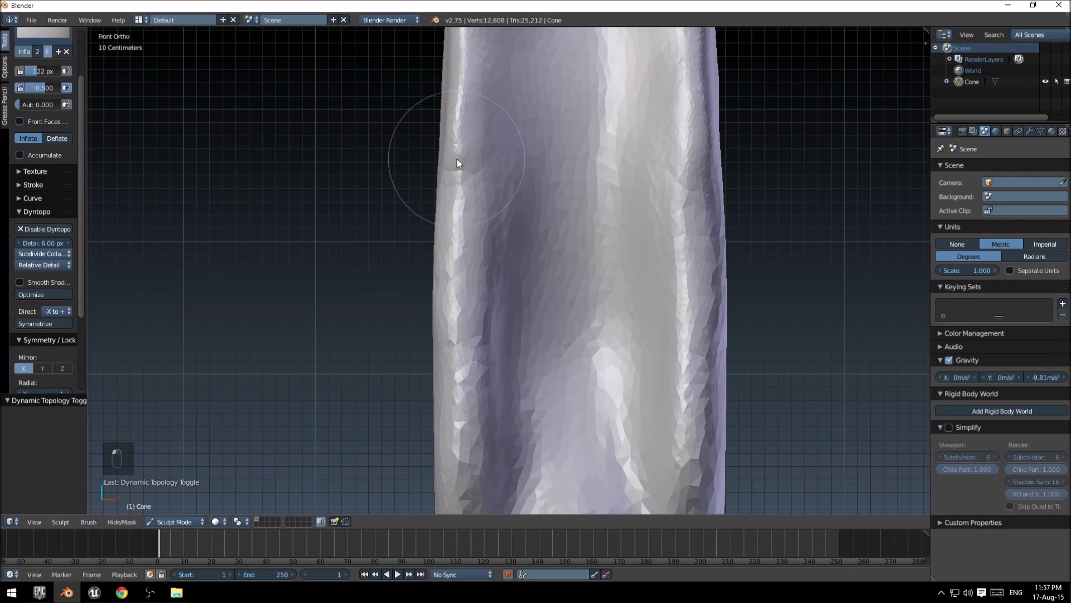
Smooth the upper front-edge ridge towards the tip and the adjoining ridge on the side.
{"action": "scroll", "coordinate": [491, 210], "scroll_direction": "down", "scroll_amount": 3}
{"action": "scroll", "coordinate": [501, 351], "scroll_direction": "up", "scroll_amount": 3}
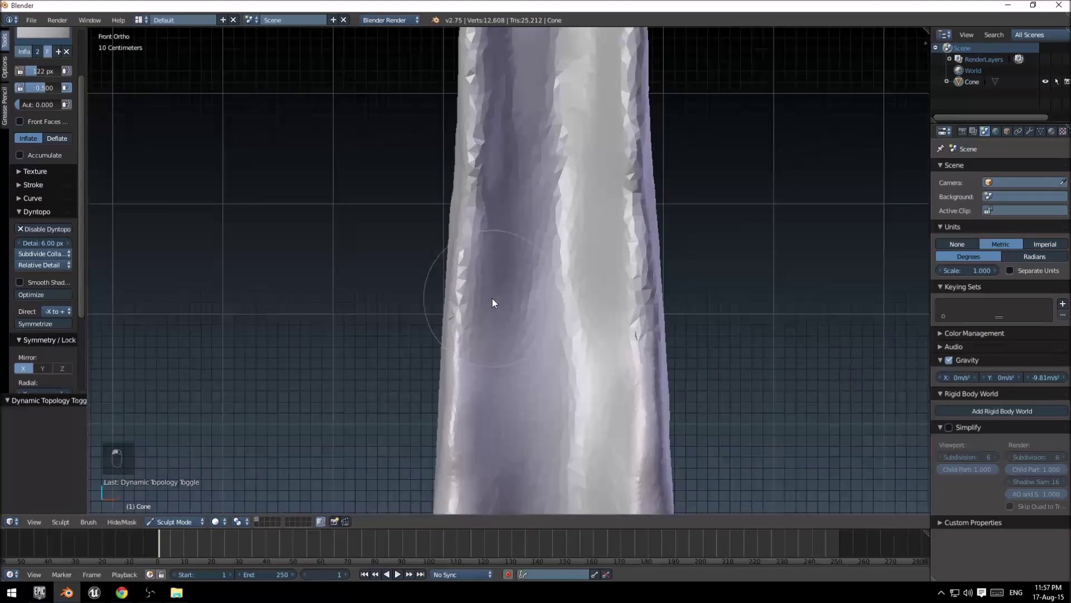
{"action": "scroll", "coordinate": [469, 329], "scroll_direction": "down", "scroll_amount": 1}
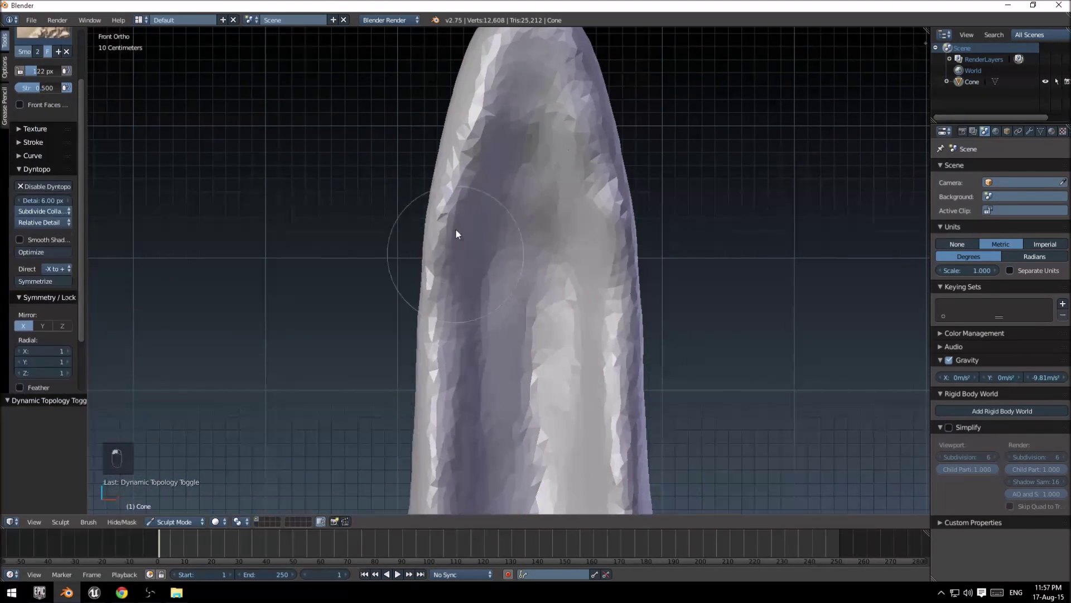
{"action": "scroll", "coordinate": [549, 229], "scroll_direction": "down", "scroll_amount": 2}
{"action": "mouse_move", "coordinate": [550, 242]}
{"action": "middle_mouse_down"}
{"action": "mouse_move", "coordinate": [518, 232]}
{"action": "mouse_move", "coordinate": [567, 360]}
{"action": "mouse_move", "coordinate": [525, 116]}
{"action": "middle_mouse_up"}
{"action": "key", "text": "s"}
{"action": "left_click_drag", "start_coordinate": [527, 184], "coordinate": [518, 334], "text": "shift"}
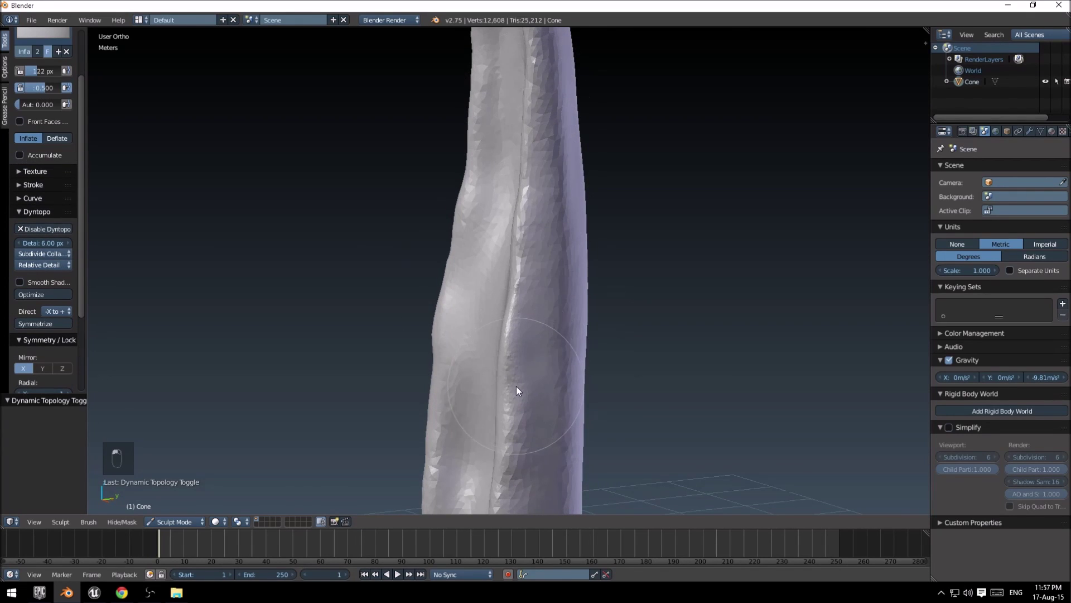
Smooth the rough ridge and hollow across the lower half of the front face.
{"action": "scroll", "coordinate": [503, 388], "scroll_direction": "down", "scroll_amount": 6}
{"action": "mouse_move", "coordinate": [461, 390]}
{"action": "middle_mouse_down"}
{"action": "mouse_move", "coordinate": [584, 367]}
{"action": "mouse_move", "coordinate": [530, 374]}
{"action": "middle_mouse_up"}
{"action": "mouse_move", "coordinate": [530, 374]}
{"action": "middle_mouse_down", "text": "shift"}
{"action": "mouse_move", "coordinate": [585, 145]}
{"action": "mouse_move", "coordinate": [557, 174]}
{"action": "mouse_move", "coordinate": [544, 225]}
{"action": "mouse_move", "coordinate": [561, 480]}
{"action": "middle_mouse_up", "text": "shift"}
{"action": "key", "text": "KP_1"}
{"action": "scroll", "coordinate": [562, 424], "scroll_direction": "up", "scroll_amount": 3}
{"action": "mouse_move", "coordinate": [562, 357]}
{"action": "left_mouse_down"}
{"action": "mouse_move", "coordinate": [528, 336]}
{"action": "mouse_move", "coordinate": [524, 360]}
{"action": "mouse_move", "coordinate": [645, 372]}
{"action": "mouse_move", "coordinate": [634, 327]}
{"action": "mouse_move", "coordinate": [641, 339]}
{"action": "mouse_move", "coordinate": [647, 310]}
{"action": "mouse_move", "coordinate": [641, 347]}
{"action": "mouse_move", "coordinate": [644, 338]}
{"action": "left_mouse_up"}
{"action": "scroll", "coordinate": [644, 333], "scroll_direction": "down", "scroll_amount": 4}
{"action": "mouse_move", "coordinate": [581, 326]}
{"action": "middle_mouse_down", "text": "shift"}
{"action": "mouse_move", "coordinate": [560, 383]}
{"action": "mouse_move", "coordinate": [558, 333]}
{"action": "mouse_move", "coordinate": [598, 327]}
{"action": "mouse_move", "coordinate": [576, 273]}
{"action": "mouse_move", "coordinate": [540, 232]}
{"action": "mouse_move", "coordinate": [531, 347]}
{"action": "middle_mouse_up", "text": "shift"}
{"action": "scroll", "coordinate": [531, 347], "scroll_direction": "up", "scroll_amount": 1}
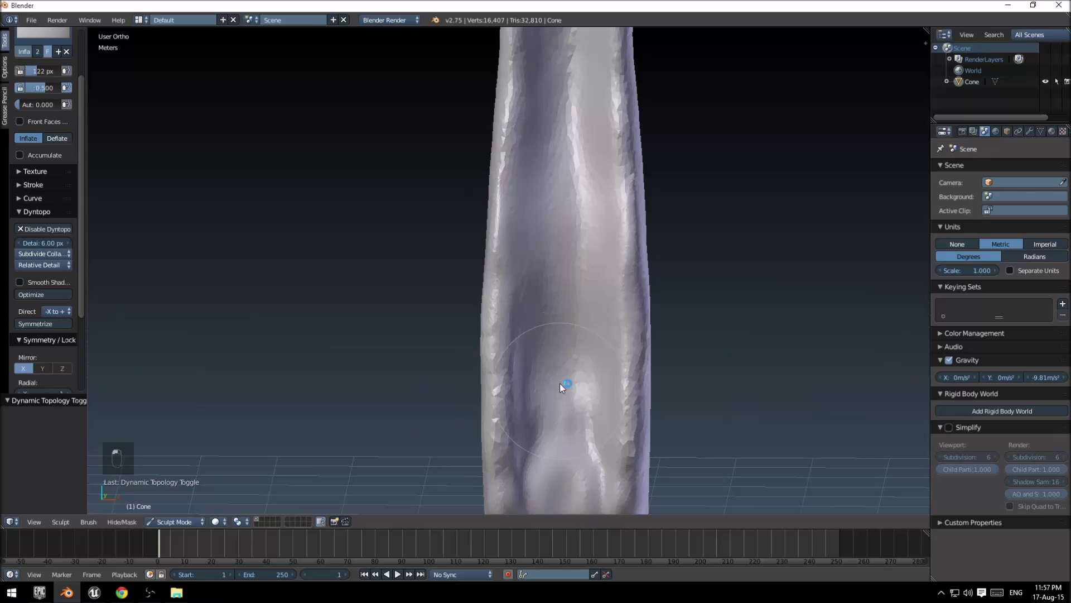
Smooth the central hollow of the front face along its whole length between the base and the tip.
{"action": "left_click_drag", "start_coordinate": [560, 383], "coordinate": [586, 134]}
{"action": "mouse_move", "coordinate": [586, 133]}
{"action": "middle_mouse_down", "text": "shift"}
{"action": "mouse_move", "coordinate": [562, 346]}
{"action": "mouse_move", "coordinate": [540, 388]}
{"action": "middle_mouse_up", "text": "shift"}
{"action": "mouse_move", "coordinate": [537, 371]}
{"action": "left_mouse_down"}
{"action": "mouse_move", "coordinate": [530, 314]}
{"action": "mouse_move", "coordinate": [556, 109]}
{"action": "left_mouse_up"}
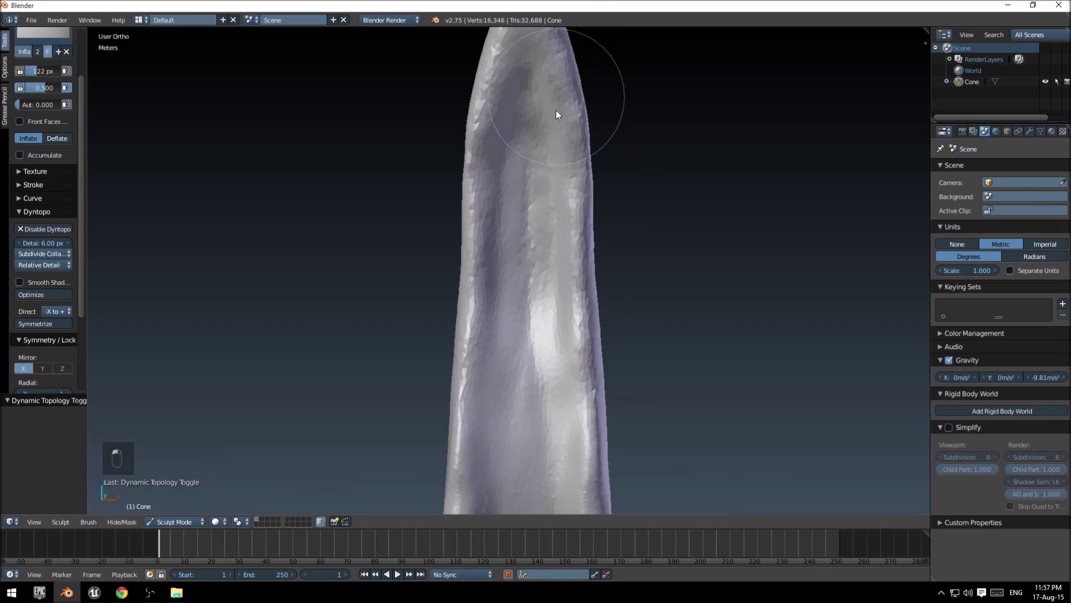
{"action": "scroll", "coordinate": [537, 178], "scroll_direction": "down", "scroll_amount": 4}
{"action": "scroll", "coordinate": [523, 264], "scroll_direction": "up", "scroll_amount": 6}
{"action": "left_click_drag", "start_coordinate": [543, 156], "coordinate": [525, 407], "text": "shift"}
{"action": "scroll", "coordinate": [523, 434], "scroll_direction": "down", "scroll_amount": 5}
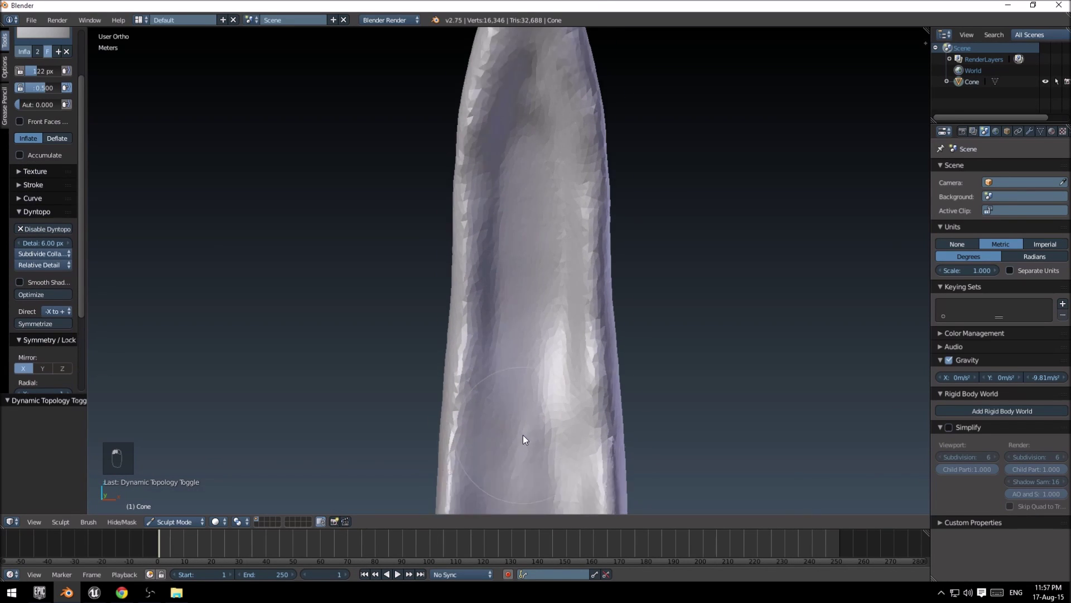
{"action": "middle_click_drag", "start_coordinate": [524, 434], "coordinate": [521, 276], "text": "shift"}
{"action": "scroll", "coordinate": [510, 196], "scroll_direction": "up", "scroll_amount": 3}
{"action": "left_click_drag", "start_coordinate": [536, 127], "coordinate": [527, 434], "text": "shift"}
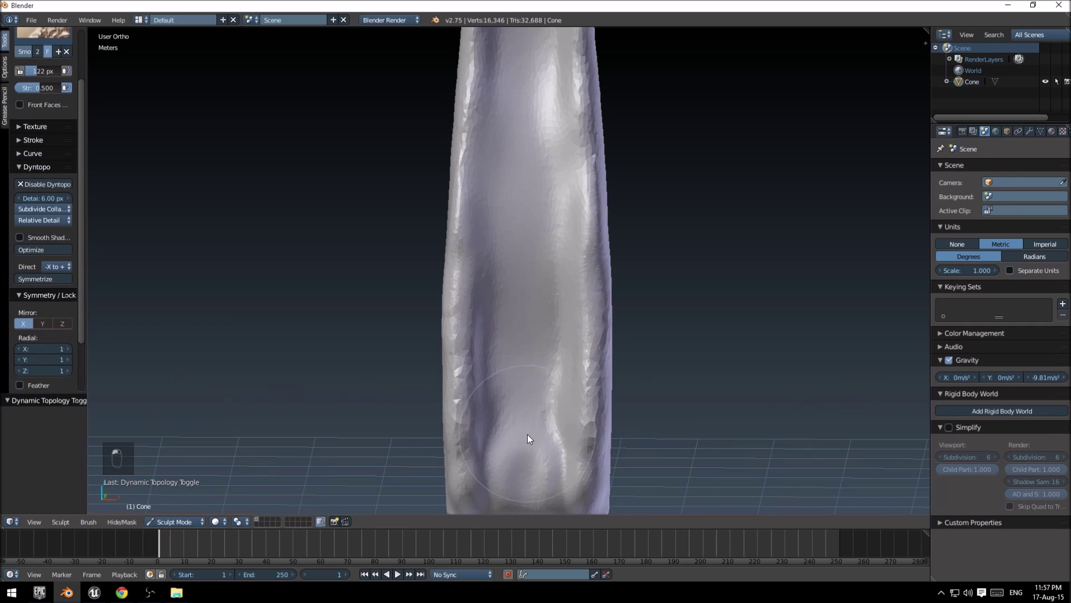
Start saving the file under a new name and create and open a folder named tentacle_sculpt in L:\models.
{"action": "mouse_move", "coordinate": [537, 299]}
{"action": "middle_mouse_down"}
{"action": "mouse_move", "coordinate": [508, 312]}
{"action": "mouse_move", "coordinate": [549, 297]}
{"action": "mouse_move", "coordinate": [511, 277]}
{"action": "middle_mouse_up"}
{"action": "scroll", "coordinate": [509, 313], "scroll_direction": "down", "scroll_amount": 3}
{"action": "left_click", "coordinate": [31, 20]}
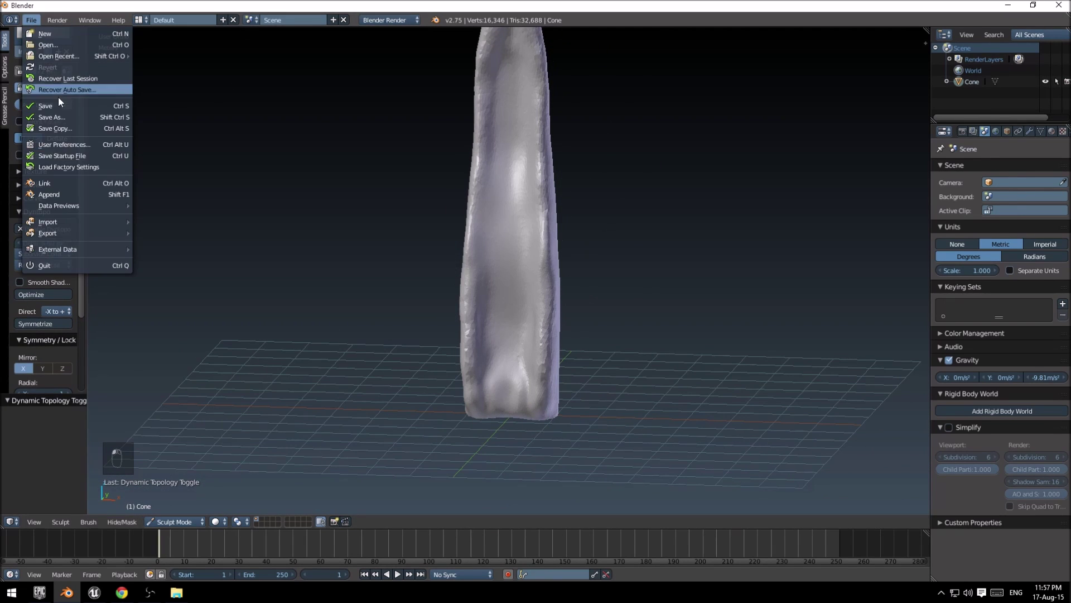
{"action": "left_click", "coordinate": [65, 115]}
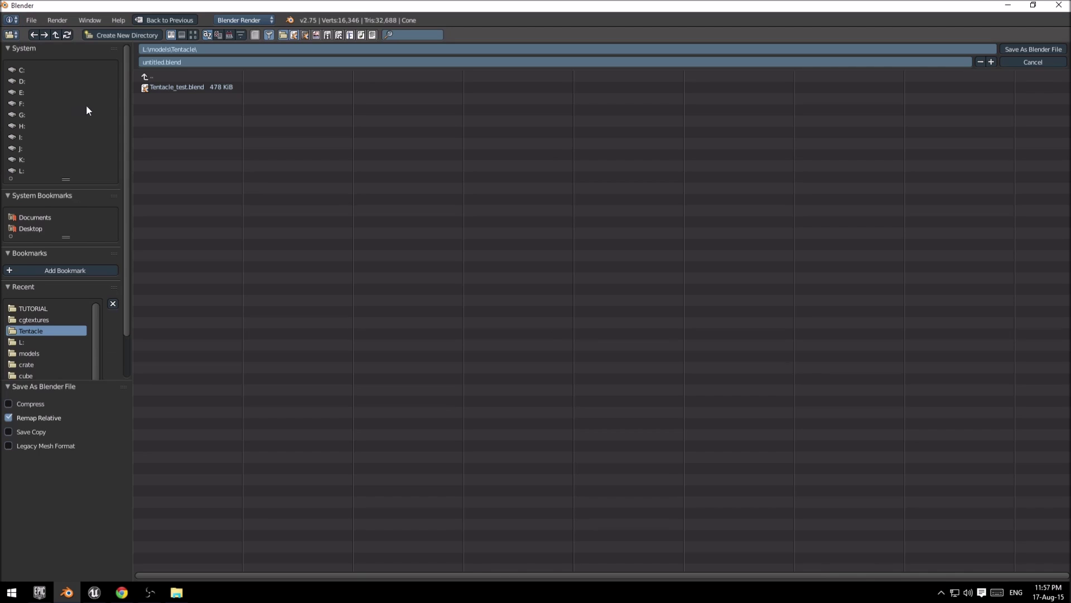
{"action": "left_click", "coordinate": [151, 77]}
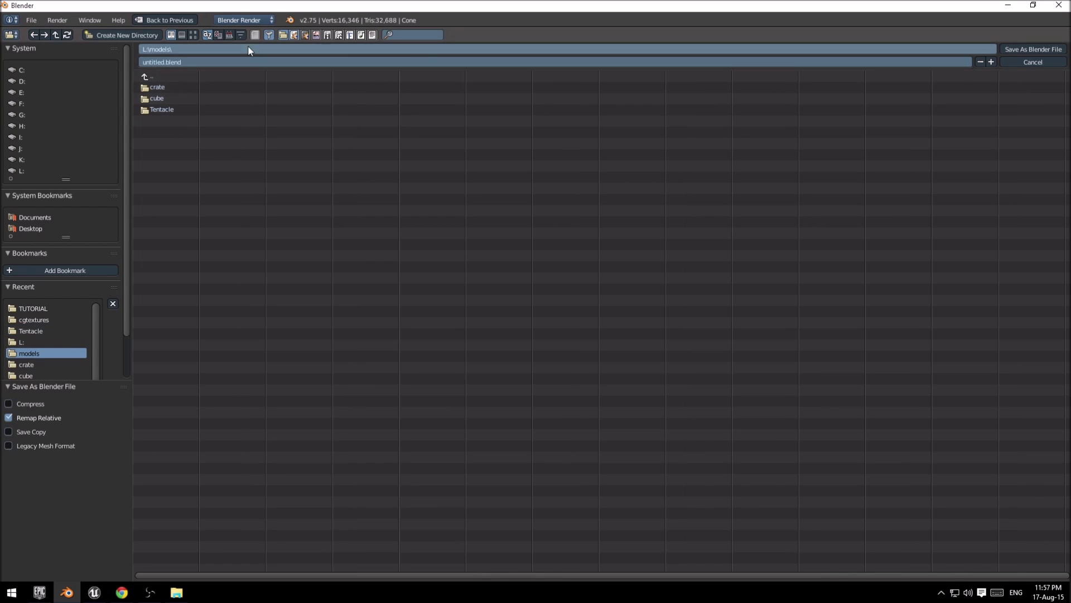
{"action": "left_click", "coordinate": [129, 36]}
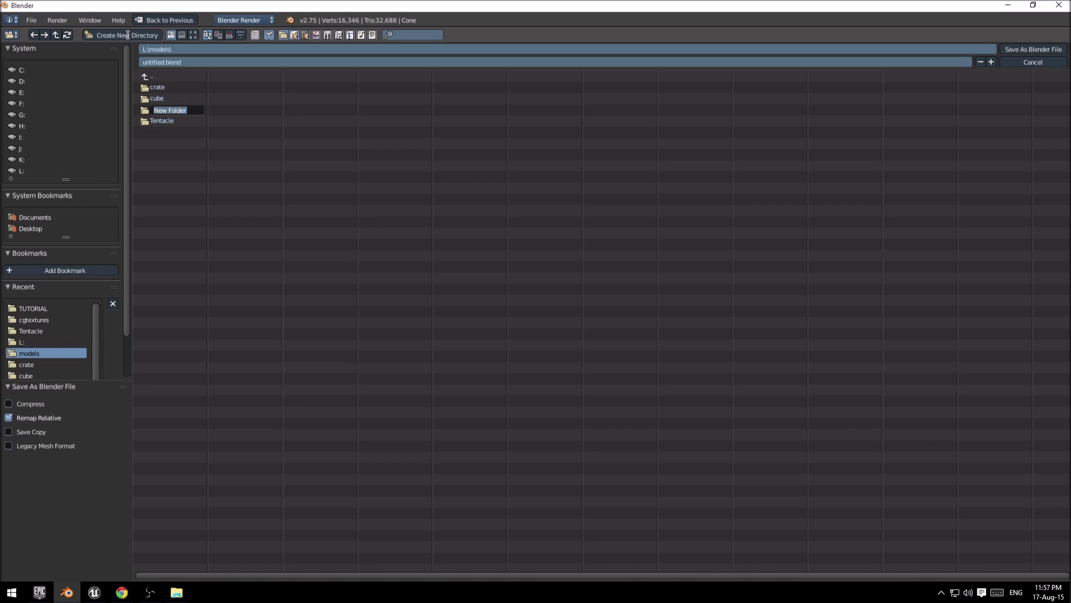
{"action": "type", "text": "tentacle_sculpt"}
{"action": "key", "text": "Return"}
{"action": "left_click", "coordinate": [175, 122]}
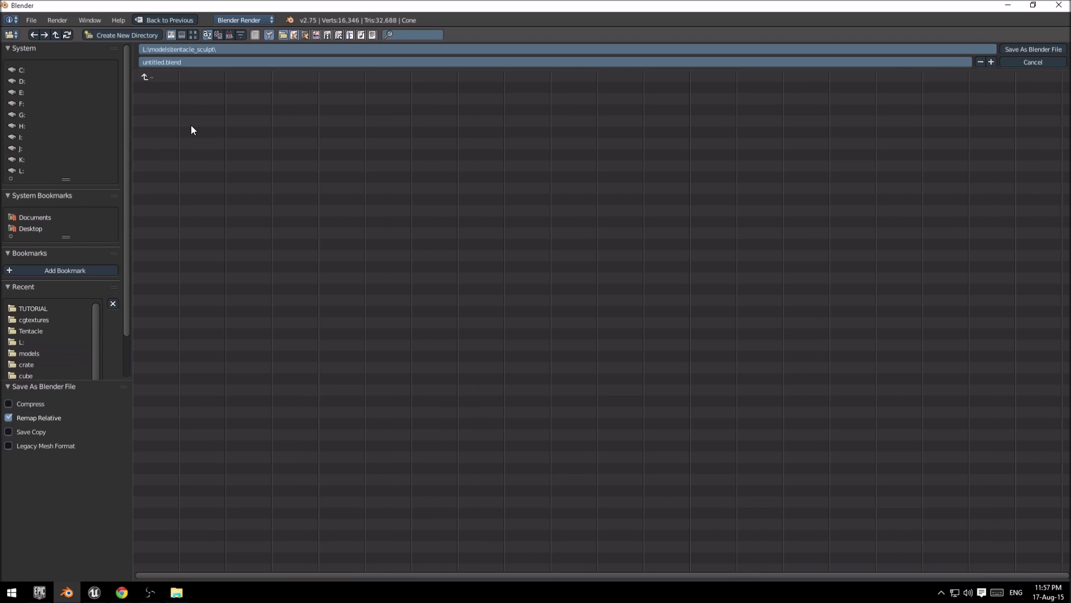
Name the file tentacle.blend and save it in the tentacle_sculpt folder.
{"action": "left_click", "coordinate": [167, 62]}
{"action": "type", "text": "tentacle"}
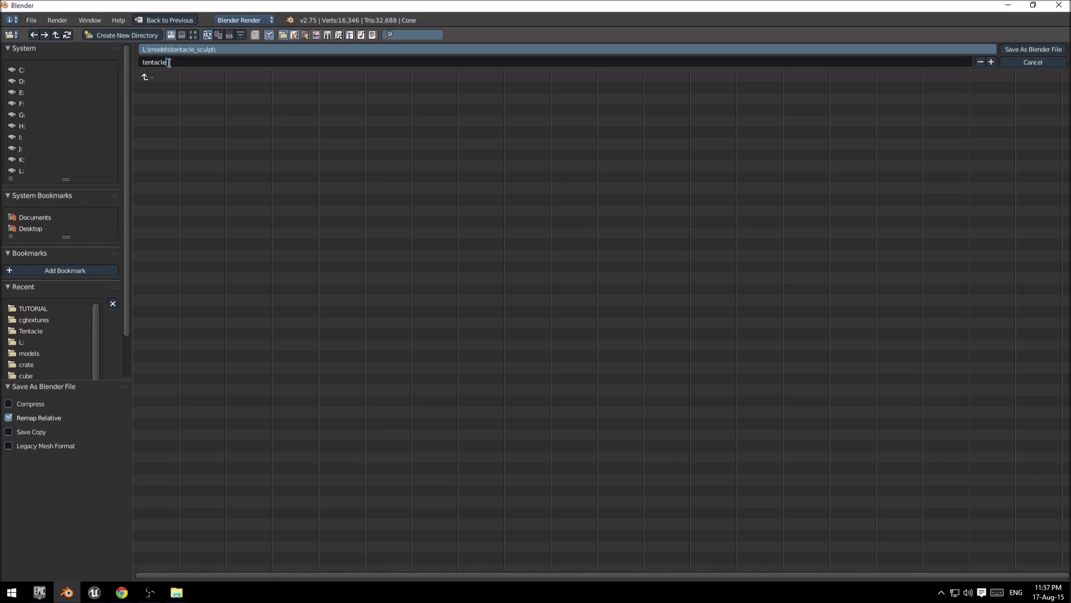
{"action": "key", "text": "Return"}
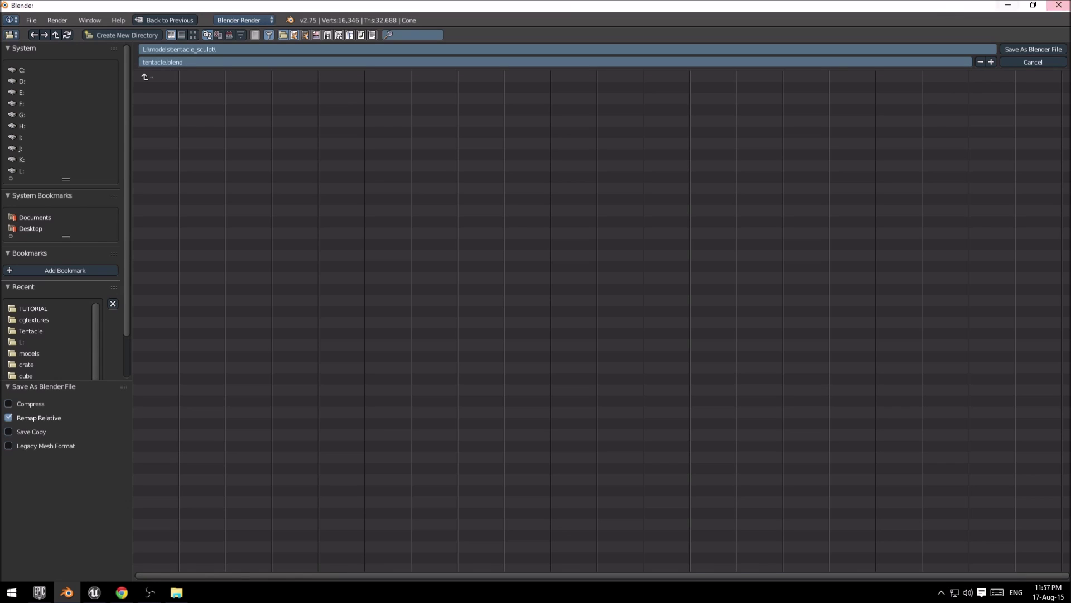
{"action": "left_click", "coordinate": [1028, 49]}
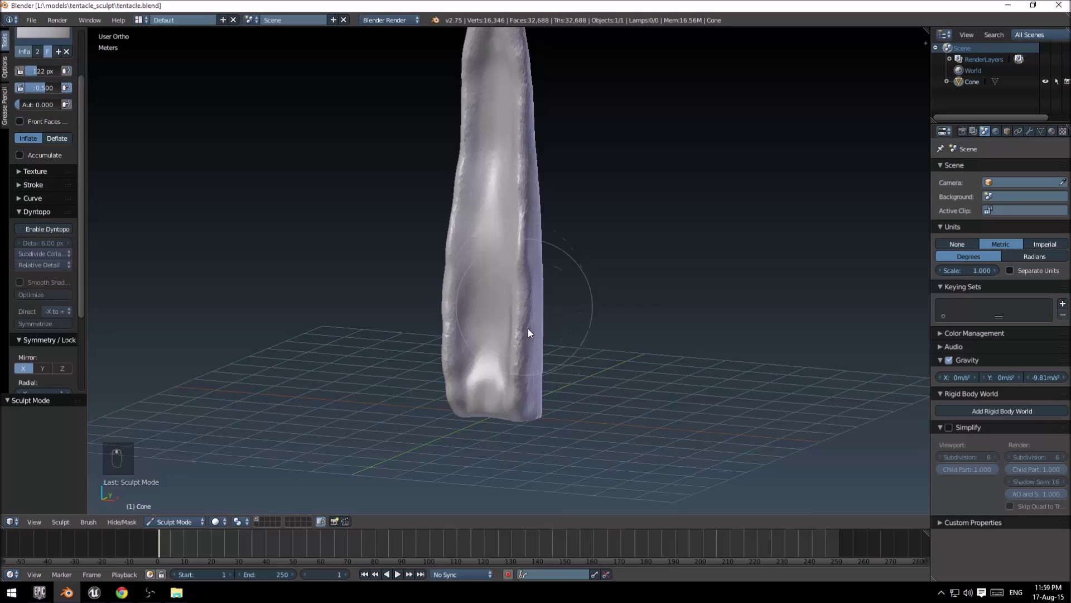
Smooth the long edge ridges of the lower body, working from both sides.
{"action": "scroll", "coordinate": [528, 328], "scroll_direction": "up", "scroll_amount": 3}
{"action": "key", "text": "shift+s"}
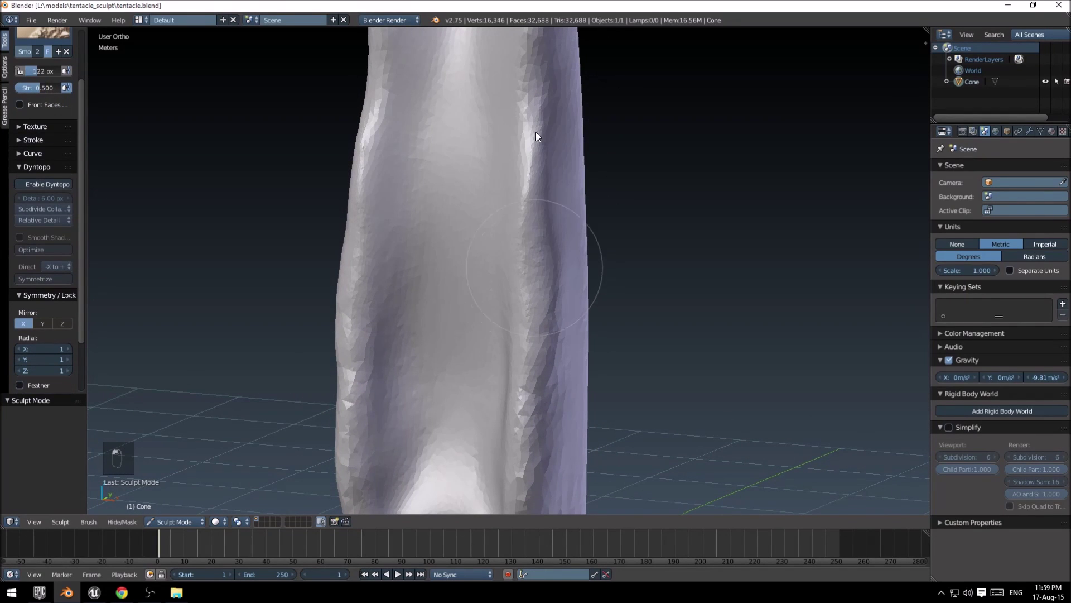
{"action": "mouse_move", "coordinate": [536, 132]}
{"action": "left_mouse_down", "text": "shift"}
{"action": "mouse_move", "coordinate": [568, 412]}
{"action": "mouse_move", "coordinate": [542, 349]}
{"action": "mouse_move", "coordinate": [524, 353]}
{"action": "left_mouse_up", "text": "shift"}
{"action": "middle_click_drag", "start_coordinate": [524, 353], "coordinate": [630, 344]}
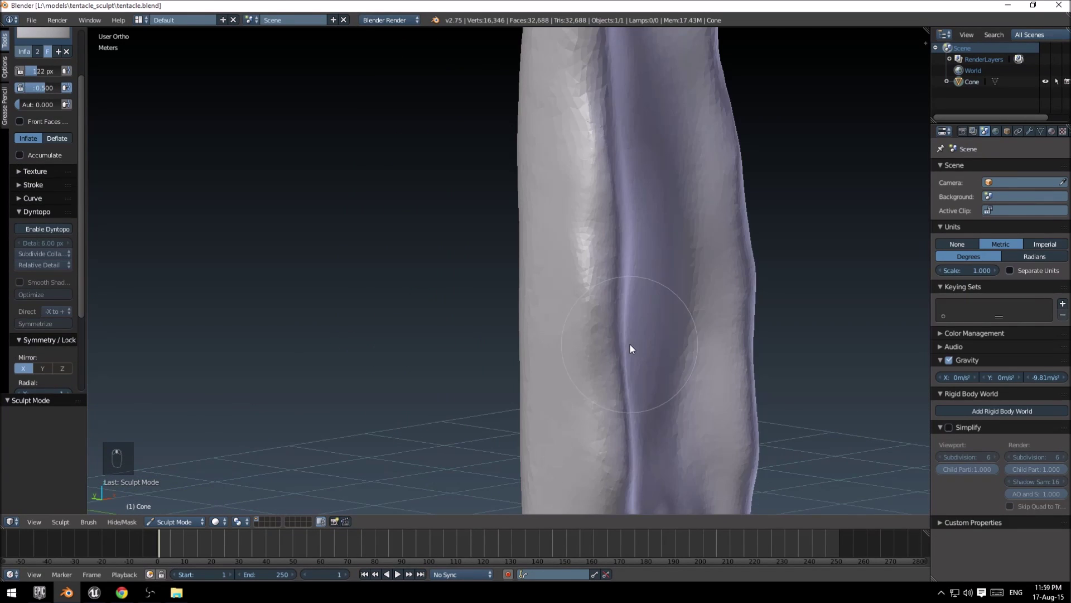
{"action": "key", "text": "shift+s"}
{"action": "left_click_drag", "start_coordinate": [624, 346], "coordinate": [614, 442]}
{"action": "key", "text": "i"}
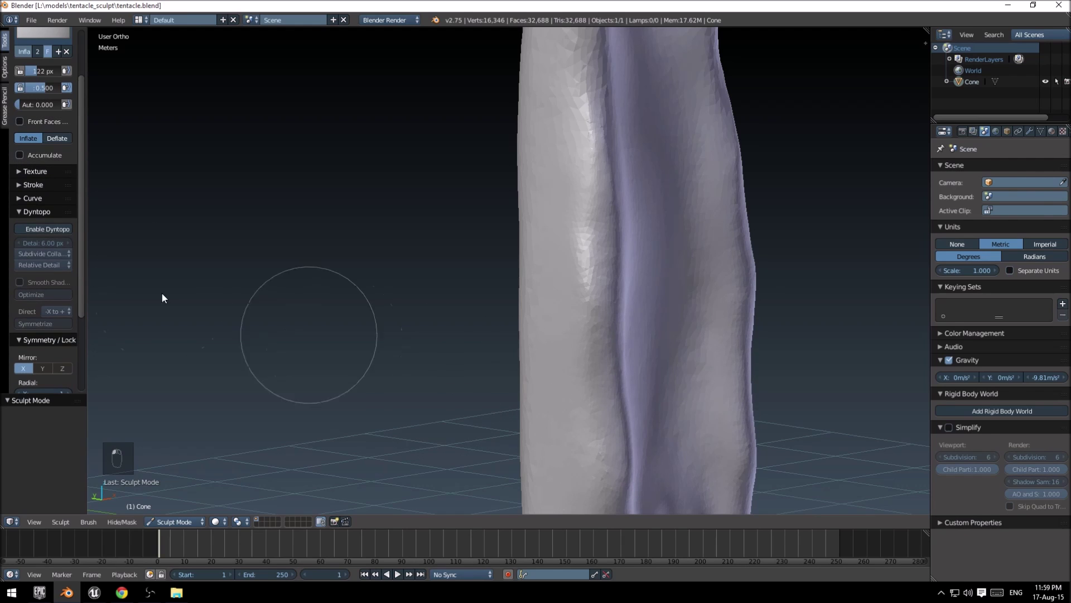
Enable dynamic topology and smooth the front-edge ridge upward from near the base.
{"action": "left_click", "coordinate": [52, 228]}
{"action": "middle_click_drag", "start_coordinate": [619, 342], "coordinate": [674, 349]}
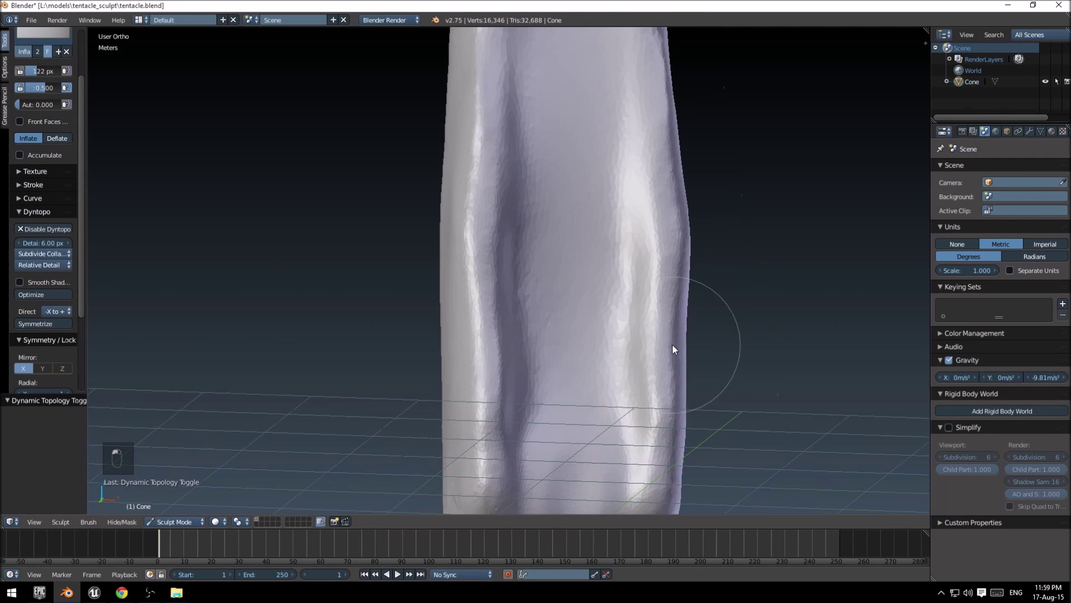
{"action": "key", "text": "shift+s"}
{"action": "mouse_move", "coordinate": [457, 383]}
{"action": "left_mouse_down"}
{"action": "mouse_move", "coordinate": [513, 342]}
{"action": "mouse_move", "coordinate": [495, 147]}
{"action": "left_mouse_up"}
{"action": "key", "text": "i"}
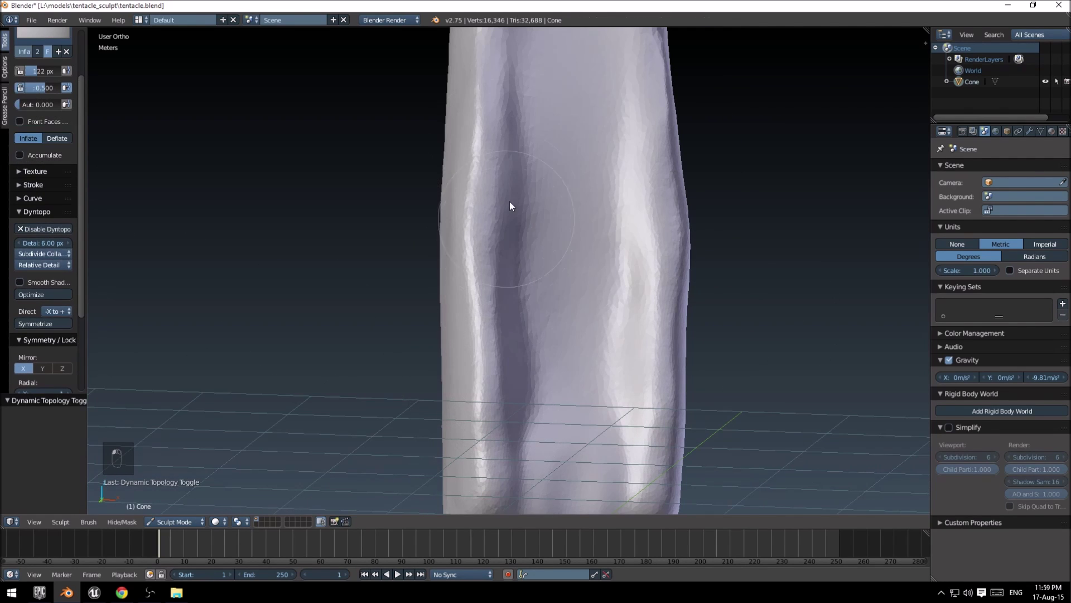
Continue smoothing the same ridge and groove along the upper body to the tip.
{"action": "middle_click_drag", "start_coordinate": [508, 224], "coordinate": [501, 403], "text": "shift"}
{"action": "left_click_drag", "start_coordinate": [499, 357], "coordinate": [483, 173], "text": "shift"}
{"action": "middle_click_drag", "start_coordinate": [459, 198], "coordinate": [466, 346], "text": "shift"}
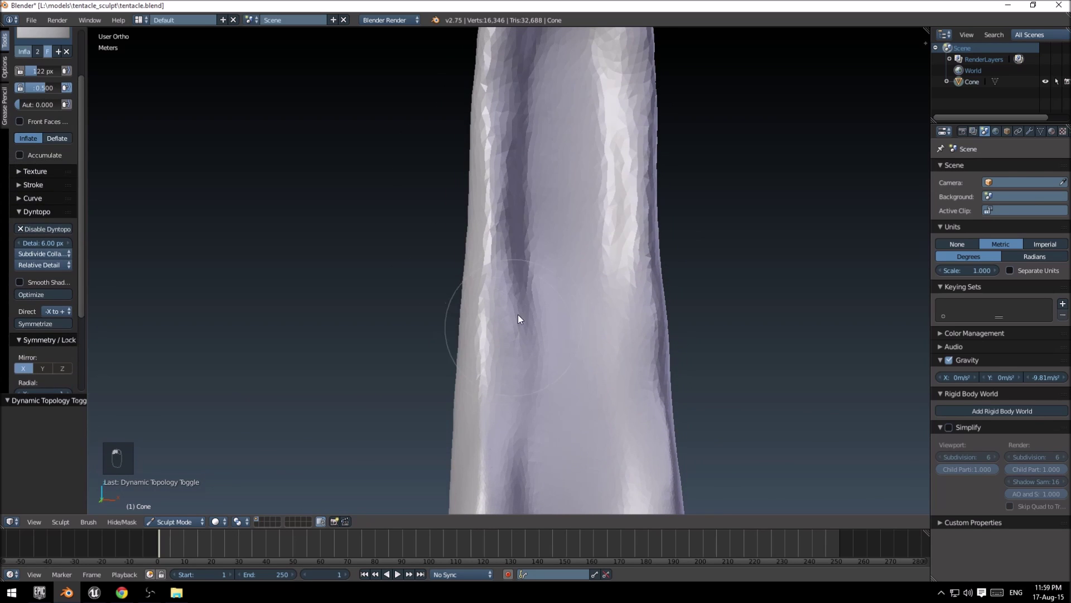
{"action": "mouse_move", "coordinate": [517, 310]}
{"action": "left_mouse_down", "text": "shift"}
{"action": "mouse_move", "coordinate": [501, 200]}
{"action": "mouse_move", "coordinate": [506, 136]}
{"action": "left_mouse_up", "text": "shift"}
{"action": "middle_click_drag", "start_coordinate": [515, 129], "coordinate": [502, 317], "text": "shift"}
{"action": "left_click_drag", "start_coordinate": [501, 281], "coordinate": [518, 206], "text": "shift"}
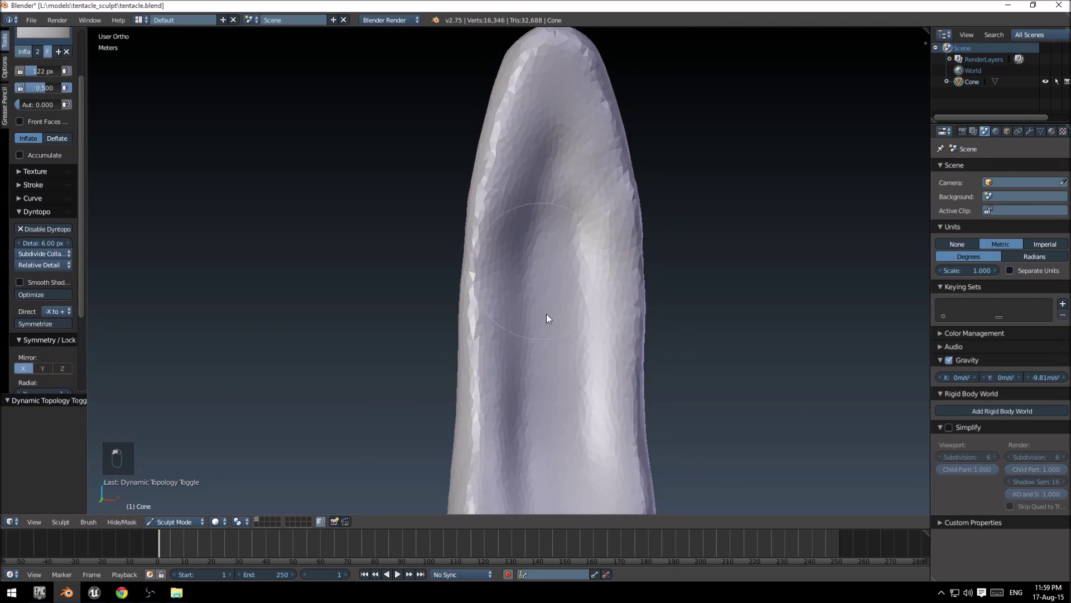
Smooth the ridge from mid-body down towards the base and check the shape from several angles.
{"action": "scroll", "coordinate": [547, 314], "scroll_direction": "down", "scroll_amount": 4}
{"action": "middle_click_drag", "start_coordinate": [538, 490], "coordinate": [584, 262]}
{"action": "scroll", "coordinate": [558, 273], "scroll_direction": "up", "scroll_amount": 5}
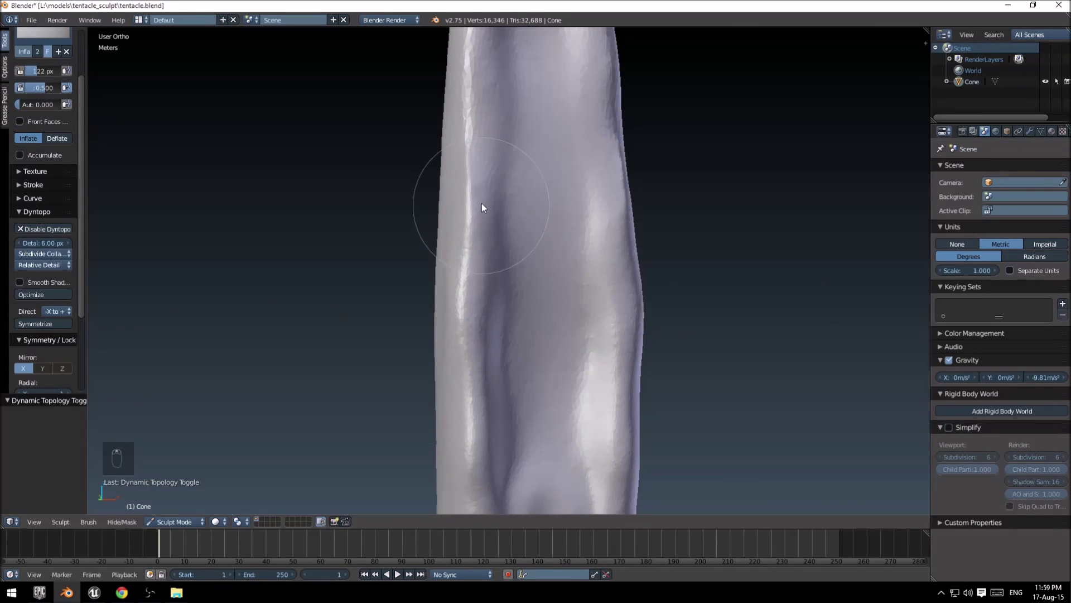
{"action": "mouse_move", "coordinate": [481, 204]}
{"action": "left_mouse_down", "text": "shift"}
{"action": "mouse_move", "coordinate": [478, 402]}
{"action": "mouse_move", "coordinate": [491, 427]}
{"action": "mouse_move", "coordinate": [476, 353]}
{"action": "mouse_move", "coordinate": [471, 484]}
{"action": "mouse_move", "coordinate": [480, 233]}
{"action": "mouse_move", "coordinate": [498, 411]}
{"action": "left_mouse_up", "text": "shift"}
{"action": "middle_click_drag", "start_coordinate": [498, 410], "coordinate": [436, 373]}
{"action": "scroll", "coordinate": [436, 372], "scroll_direction": "down", "scroll_amount": 4}
{"action": "middle_click_drag", "start_coordinate": [546, 366], "coordinate": [675, 143]}
Inflate a mirrored pair of rounded bumps on the front face just above the base.
{"action": "key", "text": "KP_1"}
{"action": "scroll", "coordinate": [550, 370], "scroll_direction": "up", "scroll_amount": 8}
{"action": "scroll", "coordinate": [550, 370], "scroll_direction": "down", "scroll_amount": 3}
{"action": "scroll", "coordinate": [477, 398], "scroll_direction": "down", "scroll_amount": 1}
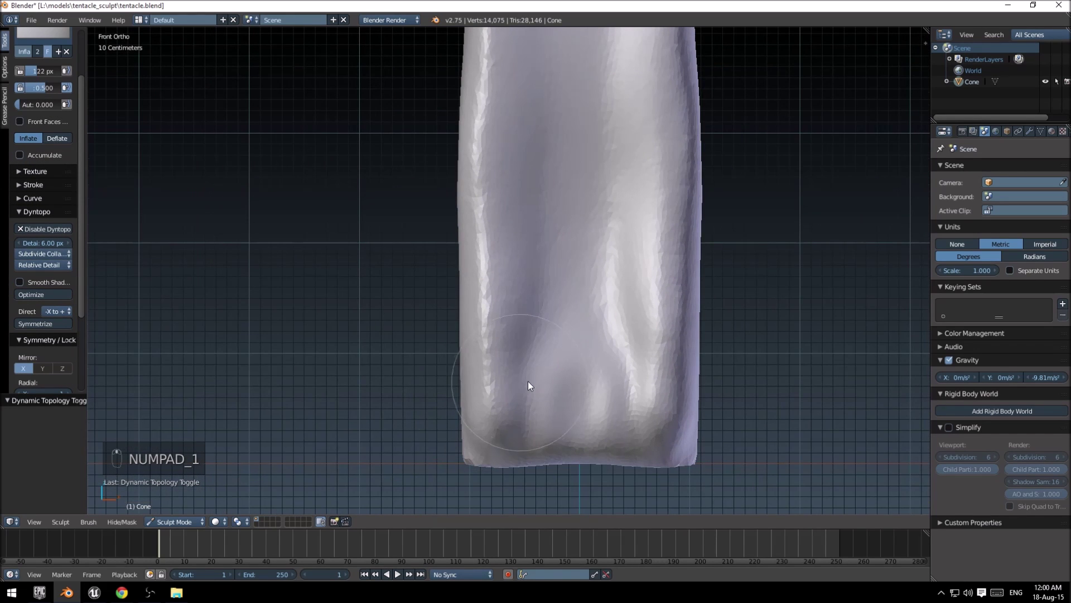
{"action": "mouse_move", "coordinate": [541, 356]}
{"action": "left_mouse_down"}
{"action": "mouse_move", "coordinate": [544, 372]}
{"action": "mouse_move", "coordinate": [511, 370]}
{"action": "mouse_move", "coordinate": [541, 357]}
{"action": "left_mouse_up"}
{"action": "scroll", "coordinate": [541, 391], "scroll_direction": "up", "scroll_amount": 2}
{"action": "mouse_move", "coordinate": [541, 398]}
{"action": "middle_mouse_down"}
{"action": "mouse_move", "coordinate": [635, 365]}
{"action": "mouse_move", "coordinate": [722, 383]}
{"action": "mouse_move", "coordinate": [648, 390]}
{"action": "middle_mouse_up"}
{"action": "scroll", "coordinate": [647, 390], "scroll_direction": "up", "scroll_amount": 2}
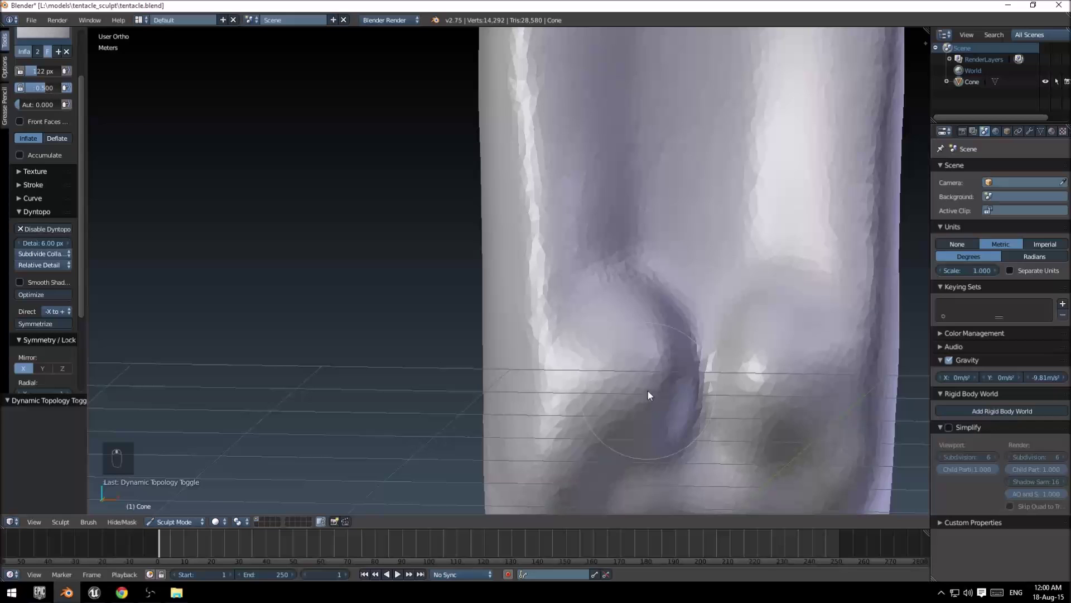
Try to inflate a second pair of bumps above the base pair, and undo the stroke.
{"action": "key", "text": "KP_1"}
{"action": "scroll", "coordinate": [648, 364], "scroll_direction": "up", "scroll_amount": 1}
{"action": "scroll", "coordinate": [524, 290], "scroll_direction": "down", "scroll_amount": 4}
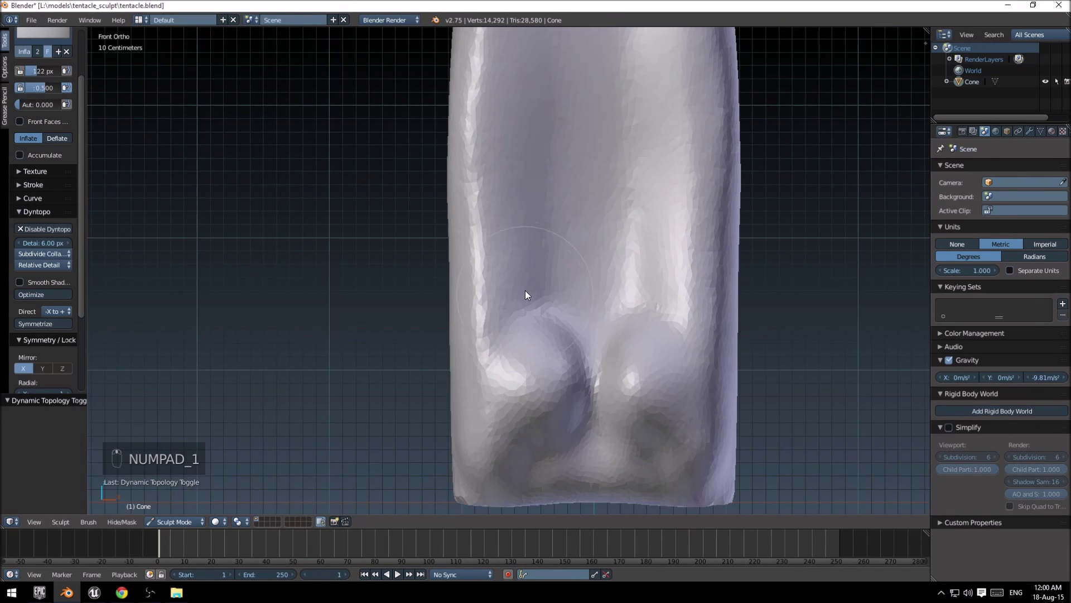
{"action": "scroll", "coordinate": [506, 289], "scroll_direction": "up", "scroll_amount": 2}
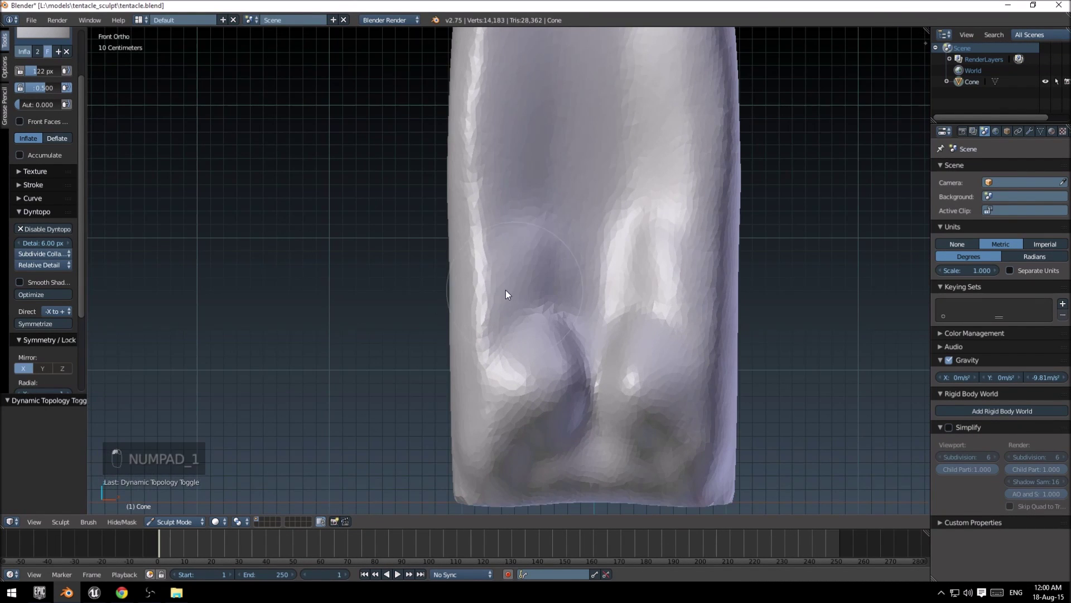
{"action": "key", "text": "ctrl+z"}
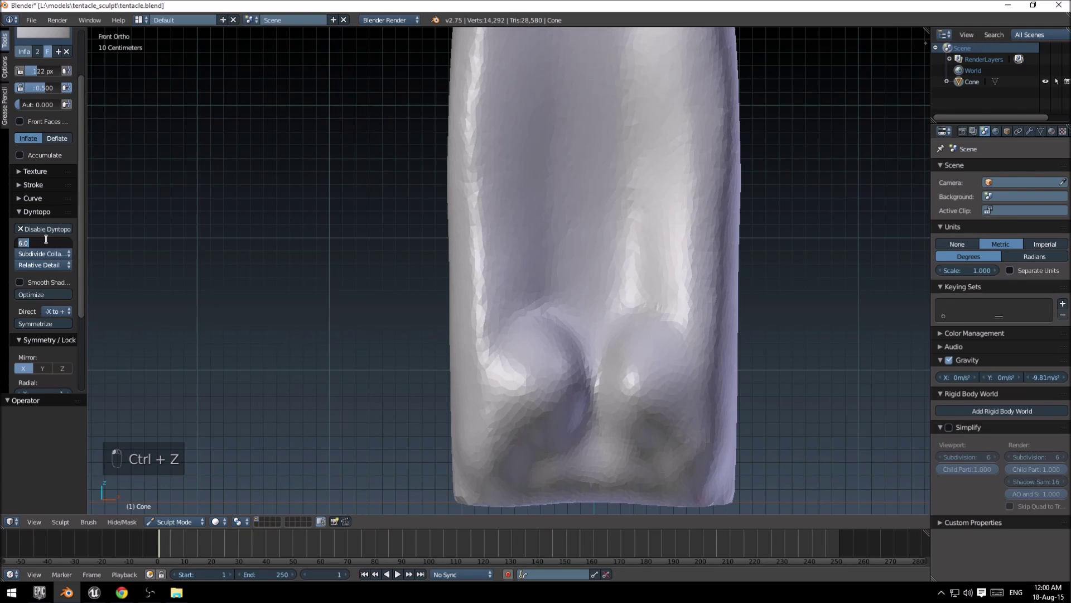
Set the dynamic topology detail size to 4 px and inflate two stacked pairs of rounded bumps on the front face.
{"action": "type", "text": "4"}
{"action": "key", "text": "Return"}
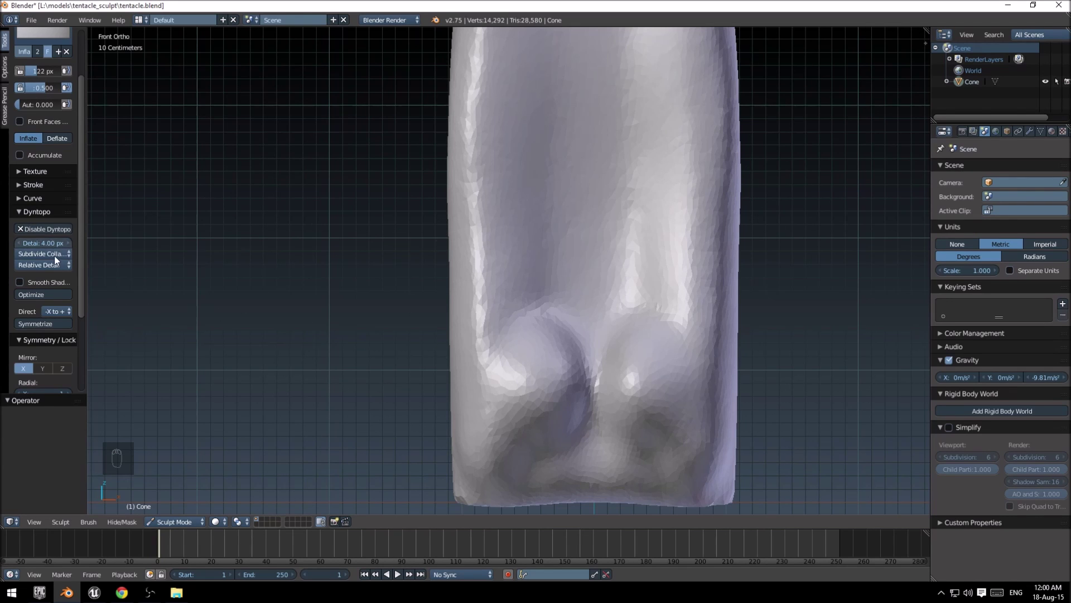
{"action": "mouse_move", "coordinate": [530, 272]}
{"action": "left_mouse_down"}
{"action": "mouse_move", "coordinate": [508, 279]}
{"action": "mouse_move", "coordinate": [530, 266]}
{"action": "left_mouse_up"}
{"action": "mouse_move", "coordinate": [544, 364]}
{"action": "left_mouse_down"}
{"action": "mouse_move", "coordinate": [527, 368]}
{"action": "mouse_move", "coordinate": [550, 383]}
{"action": "left_mouse_up"}
{"action": "scroll", "coordinate": [544, 389], "scroll_direction": "up", "scroll_amount": 3}
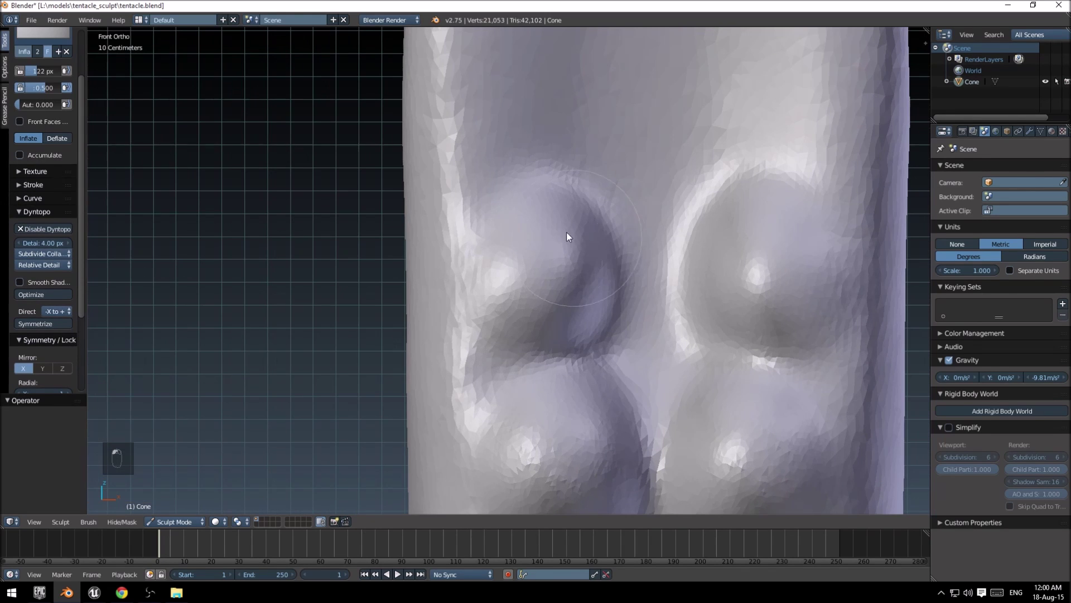
{"action": "left_click_drag", "start_coordinate": [600, 308], "coordinate": [538, 286]}
Sculpt a small round dimple into the middle of the upper bump.
{"action": "scroll", "coordinate": [553, 304], "scroll_direction": "up", "scroll_amount": 5}
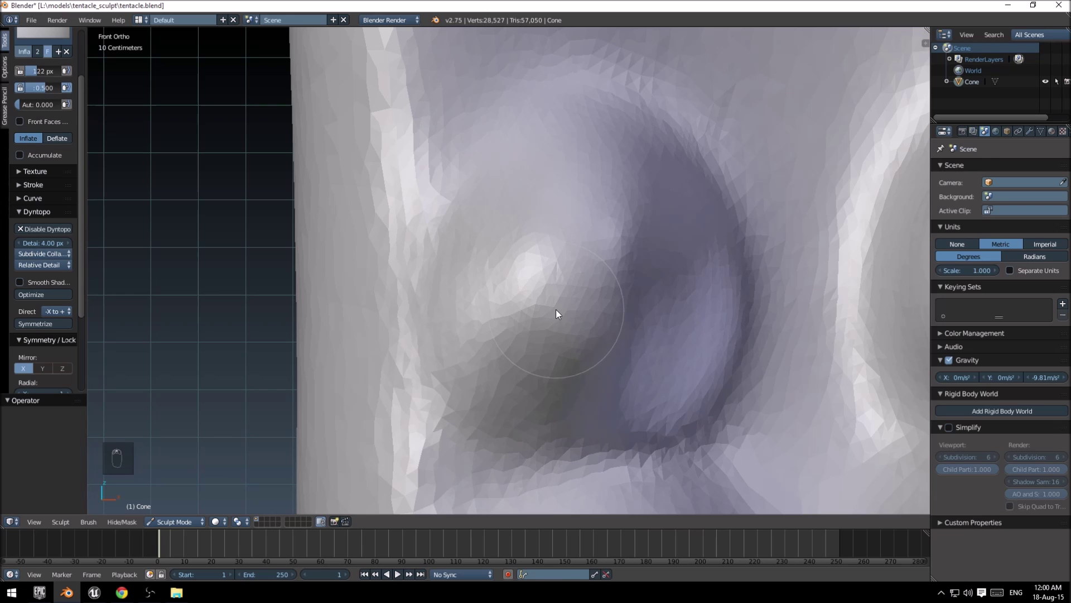
{"action": "mouse_move", "coordinate": [624, 287]}
{"action": "left_mouse_down"}
{"action": "mouse_move", "coordinate": [646, 304]}
{"action": "mouse_move", "coordinate": [586, 299]}
{"action": "mouse_move", "coordinate": [597, 268]}
{"action": "left_mouse_up"}
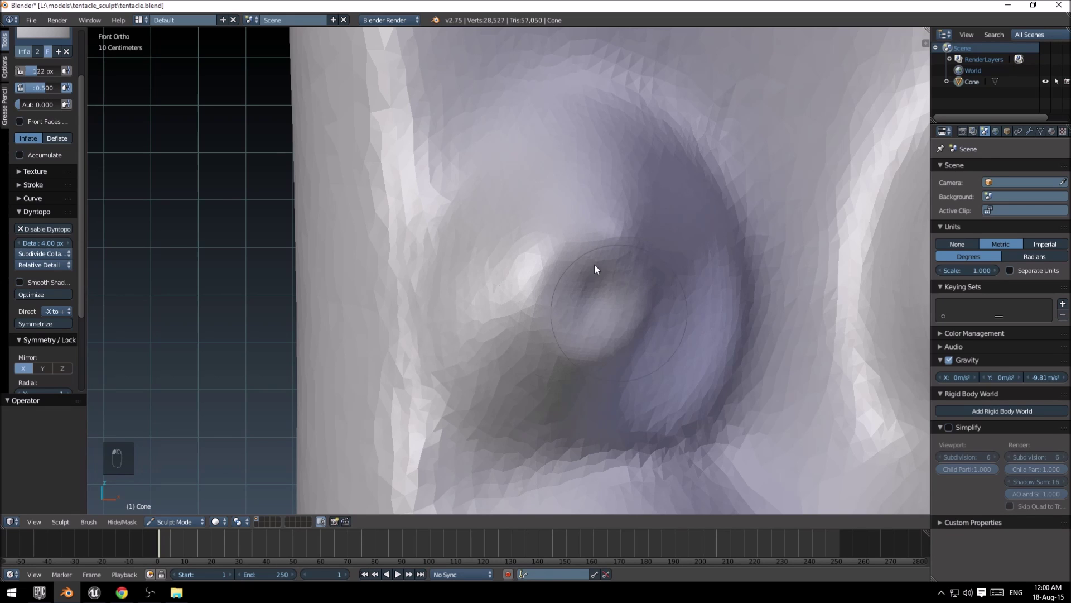
{"action": "scroll", "coordinate": [598, 268], "scroll_direction": "down", "scroll_amount": 5}
{"action": "scroll", "coordinate": [529, 292], "scroll_direction": "up", "scroll_amount": 6}
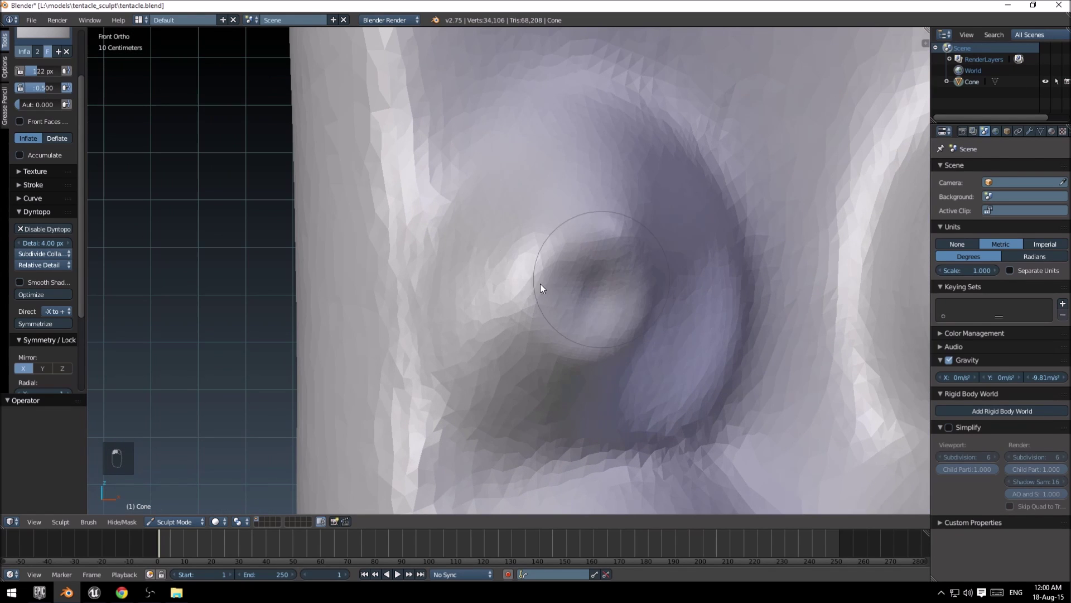
Inflate a raised circular rim around the central dimple of the upper pair of bumps on the front face.
{"action": "left_click_drag", "start_coordinate": [621, 286], "coordinate": [617, 321]}
{"action": "scroll", "coordinate": [67, 106], "scroll_direction": "up", "scroll_amount": 3}
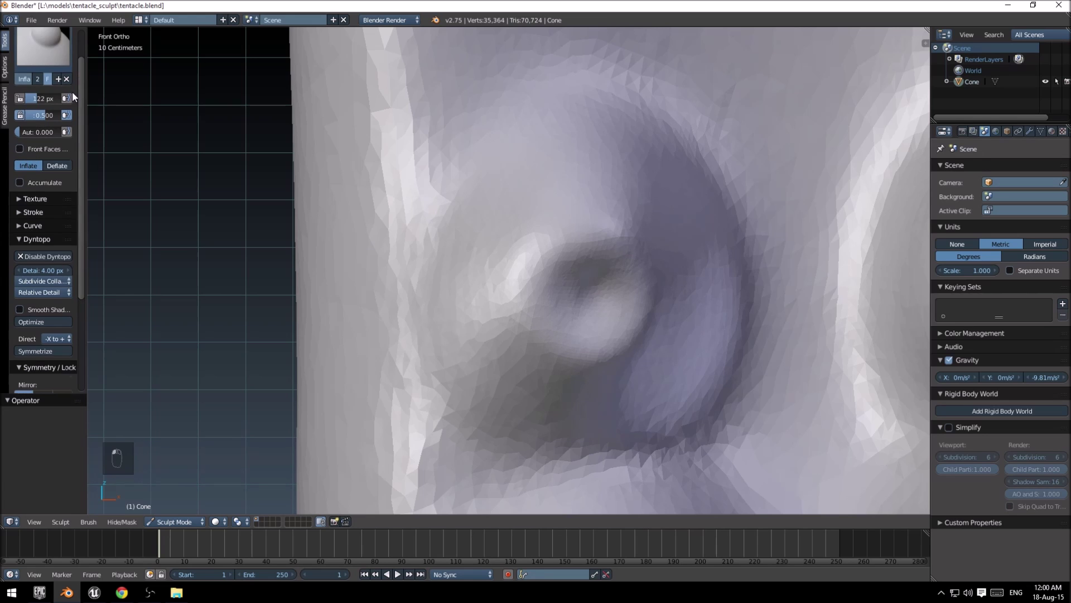
{"action": "scroll", "coordinate": [640, 291], "scroll_direction": "down", "scroll_amount": 6}
{"action": "scroll", "coordinate": [563, 239], "scroll_direction": "up", "scroll_amount": 3}
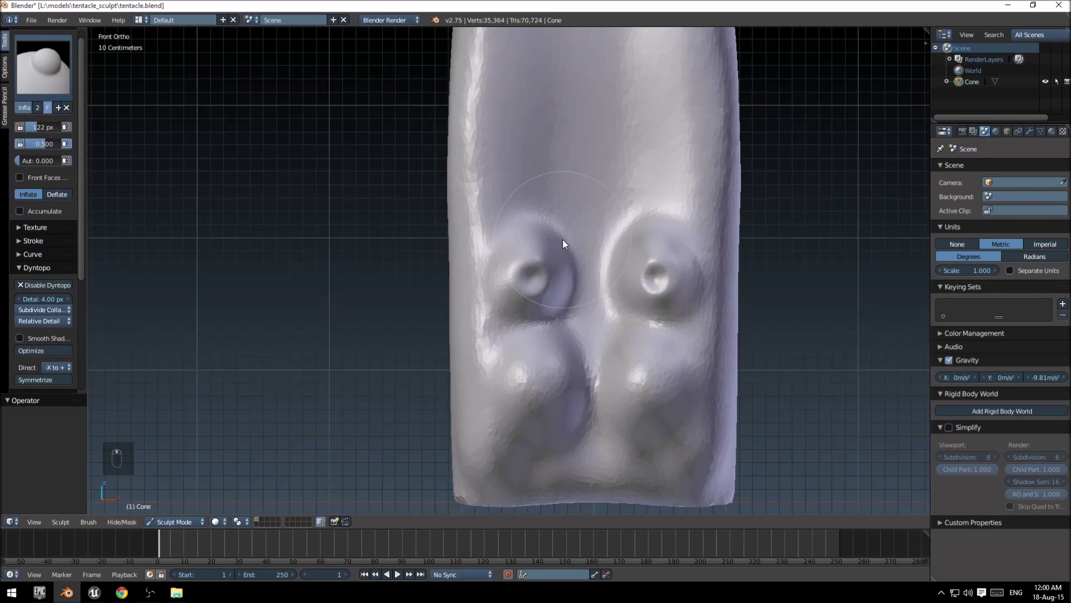
{"action": "scroll", "coordinate": [563, 288], "scroll_direction": "up", "scroll_amount": 5}
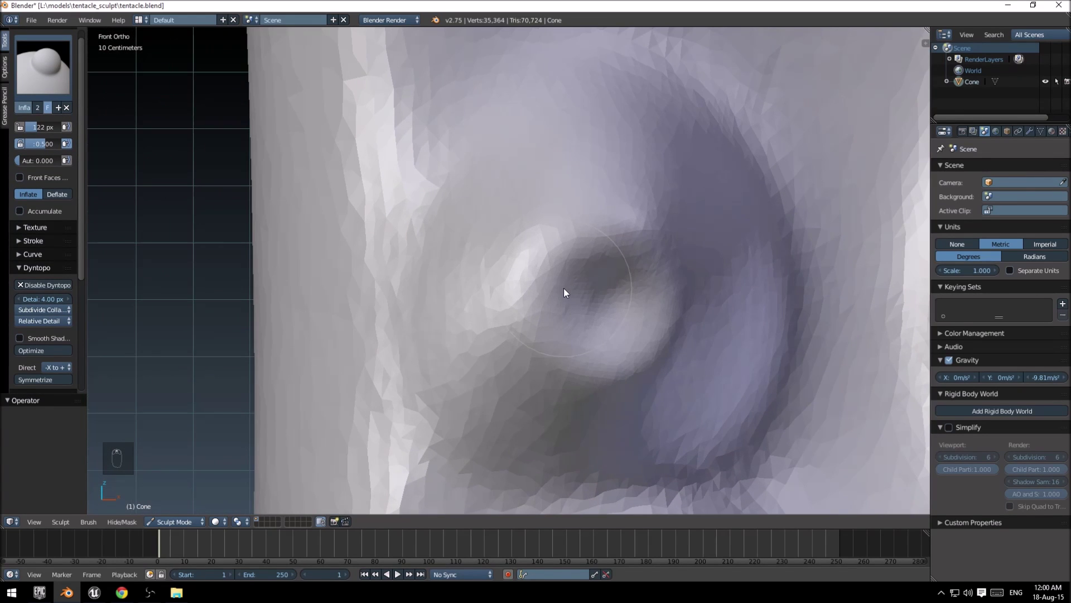
{"action": "mouse_move", "coordinate": [632, 296]}
{"action": "left_mouse_down"}
{"action": "mouse_move", "coordinate": [558, 308]}
{"action": "mouse_move", "coordinate": [638, 284]}
{"action": "mouse_move", "coordinate": [607, 349]}
{"action": "mouse_move", "coordinate": [626, 340]}
{"action": "left_mouse_up"}
{"action": "scroll", "coordinate": [625, 337], "scroll_direction": "down", "scroll_amount": 6}
Inflate a rim around a central dimple on the lower pair of bumps near the base and smooth its surface.
{"action": "middle_click_drag", "start_coordinate": [595, 426], "coordinate": [568, 311], "text": "shift"}
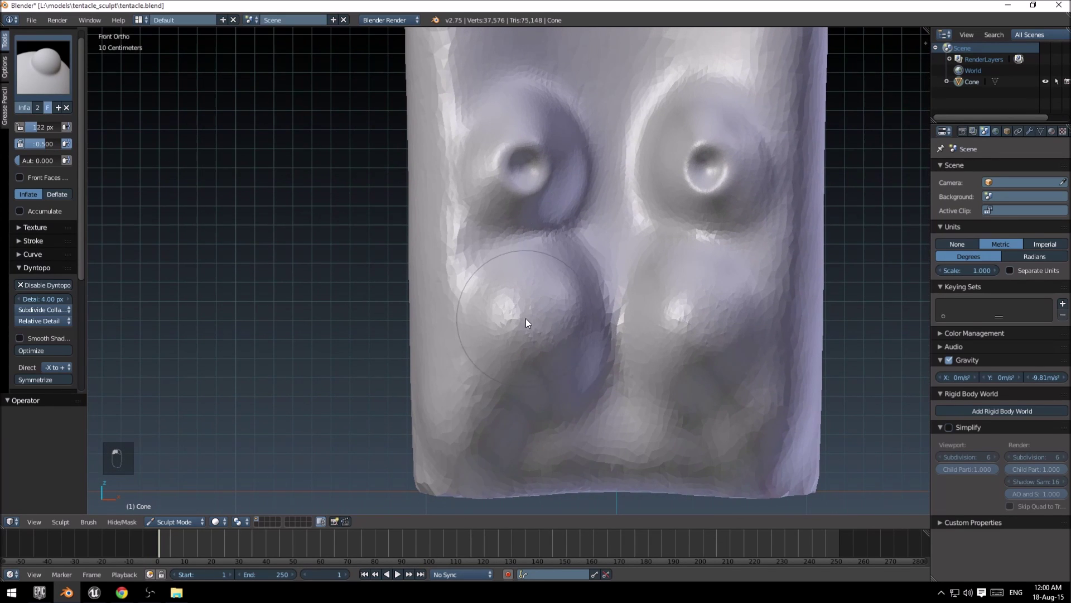
{"action": "scroll", "coordinate": [534, 333], "scroll_direction": "up", "scroll_amount": 3}
{"action": "left_click_drag", "start_coordinate": [478, 377], "coordinate": [579, 397]}
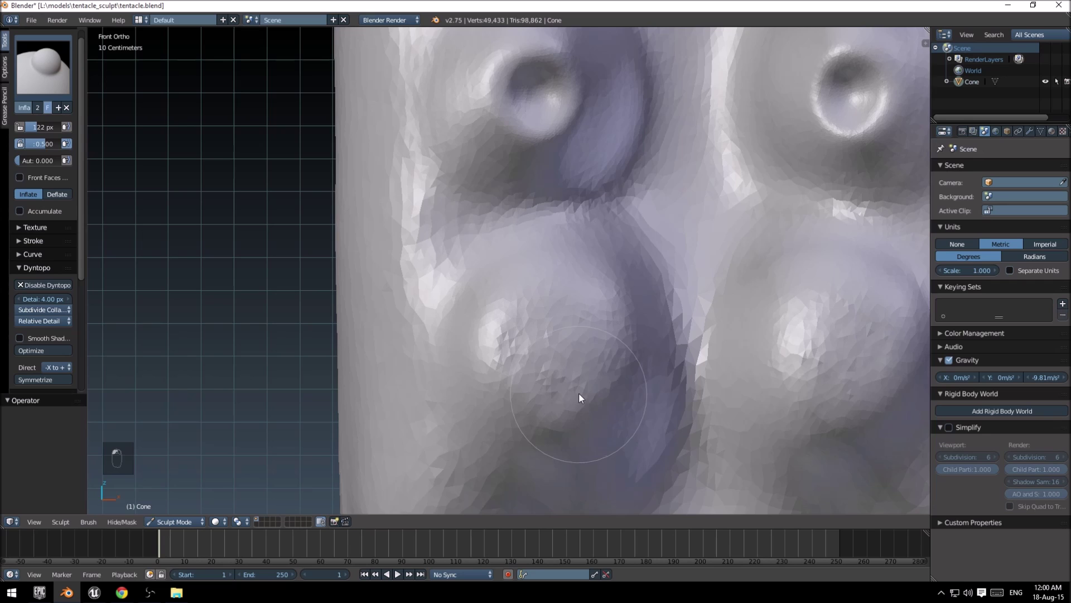
{"action": "scroll", "coordinate": [608, 403], "scroll_direction": "up", "scroll_amount": 3}
{"action": "middle_click_drag", "start_coordinate": [608, 400], "coordinate": [544, 332], "text": "shift"}
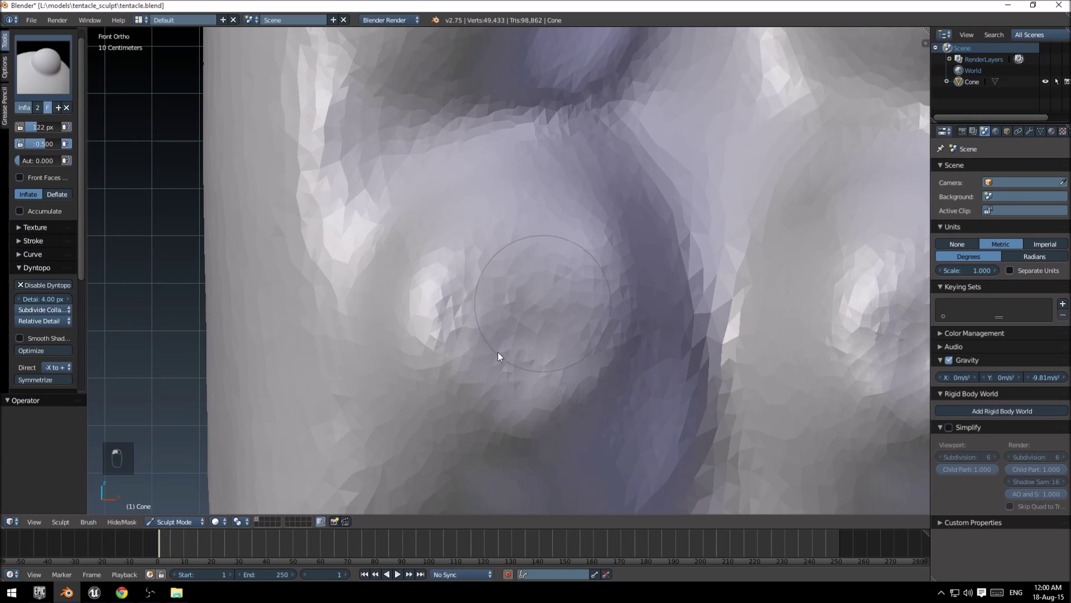
{"action": "mouse_move", "coordinate": [530, 333]}
{"action": "left_mouse_down"}
{"action": "mouse_move", "coordinate": [538, 311]}
{"action": "mouse_move", "coordinate": [555, 351]}
{"action": "mouse_move", "coordinate": [525, 316]}
{"action": "mouse_move", "coordinate": [571, 296]}
{"action": "mouse_move", "coordinate": [516, 336]}
{"action": "mouse_move", "coordinate": [526, 362]}
{"action": "left_mouse_up"}
{"action": "mouse_move", "coordinate": [525, 365]}
{"action": "left_mouse_down", "text": "shift"}
{"action": "mouse_move", "coordinate": [518, 371]}
{"action": "mouse_move", "coordinate": [520, 338]}
{"action": "left_mouse_up", "text": "shift"}
{"action": "key", "text": "i"}
Inflate a third pair of suckers above the existing two, each with a raised rim and a central dimple.
{"action": "scroll", "coordinate": [560, 239], "scroll_direction": "down", "scroll_amount": 6}
{"action": "middle_click_drag", "start_coordinate": [557, 227], "coordinate": [553, 333], "text": "shift"}
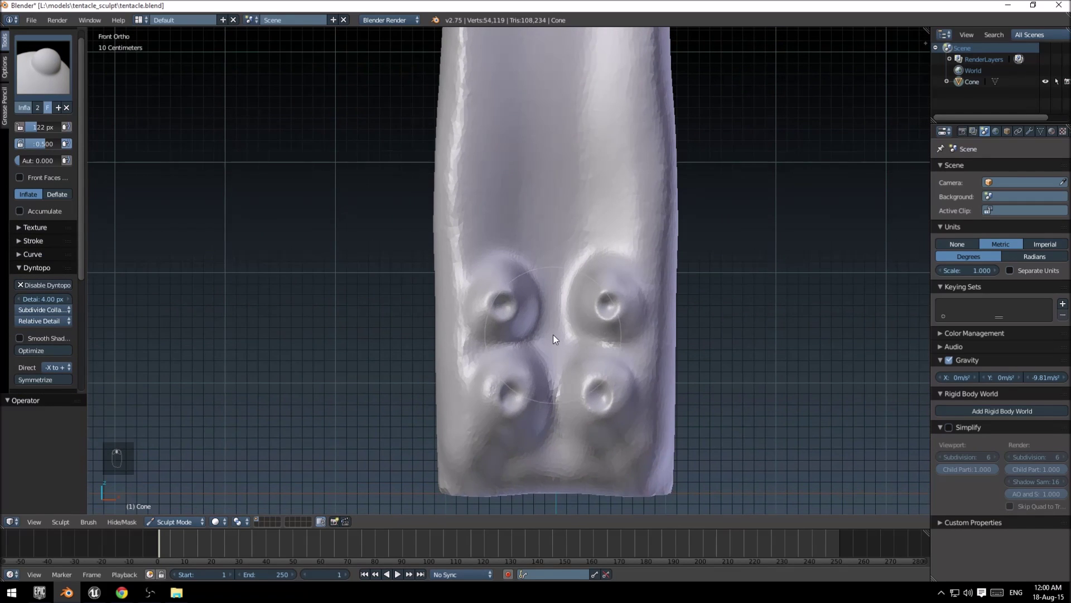
{"action": "scroll", "coordinate": [553, 334], "scroll_direction": "up", "scroll_amount": 2}
{"action": "scroll", "coordinate": [554, 334], "scroll_direction": "down", "scroll_amount": 4}
{"action": "scroll", "coordinate": [537, 329], "scroll_direction": "up", "scroll_amount": 1}
{"action": "scroll", "coordinate": [550, 283], "scroll_direction": "up", "scroll_amount": 2}
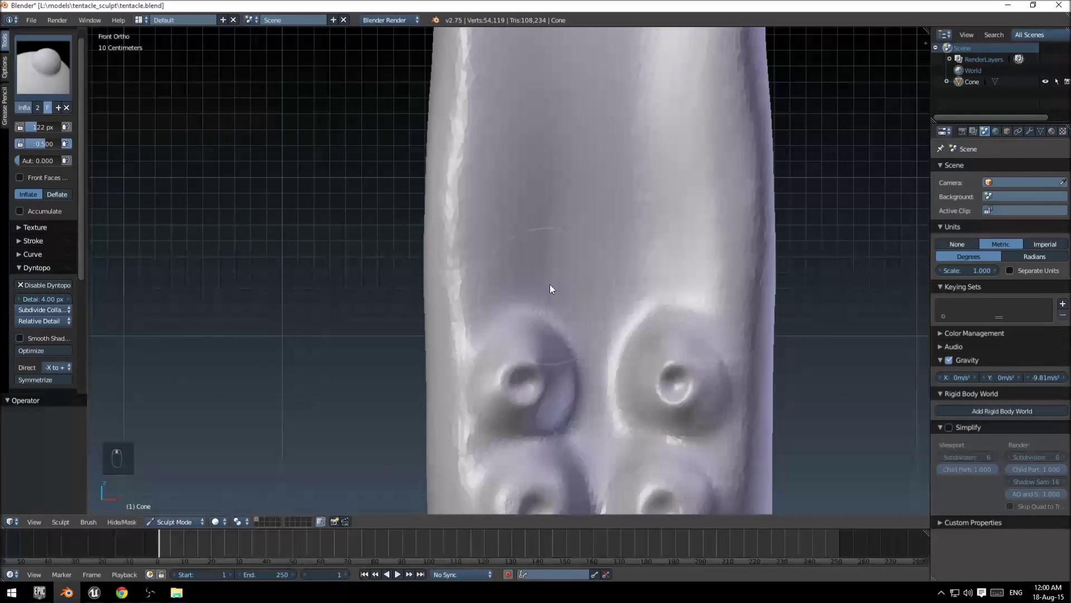
{"action": "mouse_move", "coordinate": [511, 289]}
{"action": "left_mouse_down"}
{"action": "mouse_move", "coordinate": [535, 285]}
{"action": "mouse_move", "coordinate": [498, 258]}
{"action": "mouse_move", "coordinate": [547, 286]}
{"action": "mouse_move", "coordinate": [538, 300]}
{"action": "mouse_move", "coordinate": [534, 263]}
{"action": "mouse_move", "coordinate": [564, 278]}
{"action": "mouse_move", "coordinate": [534, 298]}
{"action": "mouse_move", "coordinate": [567, 262]}
{"action": "mouse_move", "coordinate": [547, 258]}
{"action": "mouse_move", "coordinate": [521, 276]}
{"action": "mouse_move", "coordinate": [546, 282]}
{"action": "mouse_move", "coordinate": [530, 291]}
{"action": "left_mouse_up"}
{"action": "scroll", "coordinate": [534, 293], "scroll_direction": "up", "scroll_amount": 3}
{"action": "scroll", "coordinate": [557, 299], "scroll_direction": "down", "scroll_amount": 5}
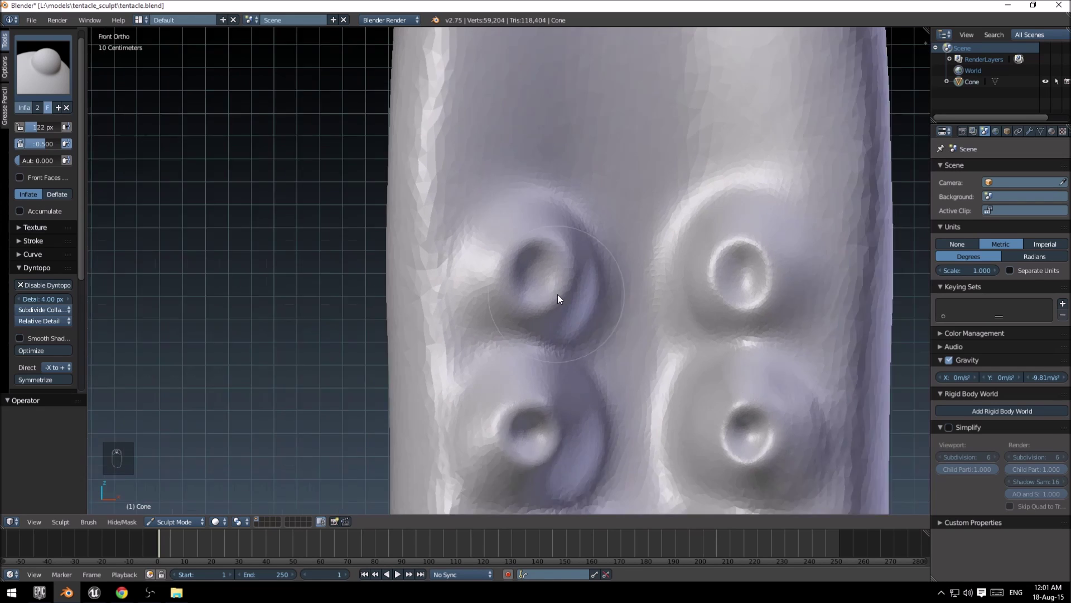
Try to inflate a fourth pair of bumps above the third pair, and undo the stroke.
{"action": "middle_click_drag", "start_coordinate": [551, 291], "coordinate": [542, 388], "text": "shift"}
{"action": "scroll", "coordinate": [525, 399], "scroll_direction": "up", "scroll_amount": 5}
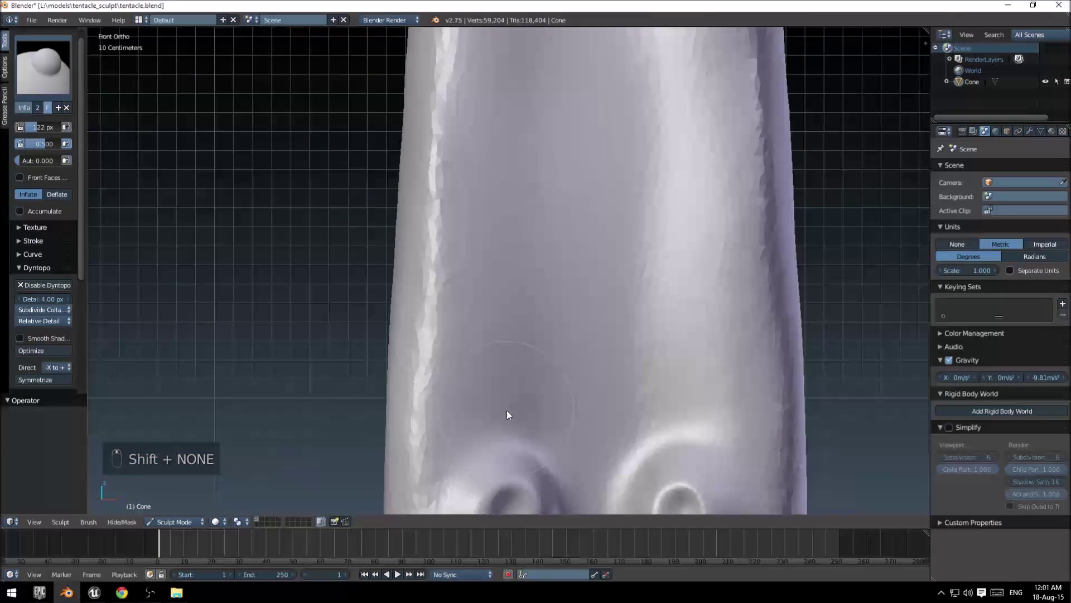
{"action": "mouse_move", "coordinate": [518, 408]}
{"action": "left_mouse_down"}
{"action": "mouse_move", "coordinate": [450, 390]}
{"action": "mouse_move", "coordinate": [478, 363]}
{"action": "mouse_move", "coordinate": [514, 393]}
{"action": "left_mouse_up"}
{"action": "key", "text": "ctrl+z"}
{"action": "scroll", "coordinate": [503, 279], "scroll_direction": "down", "scroll_amount": 3}
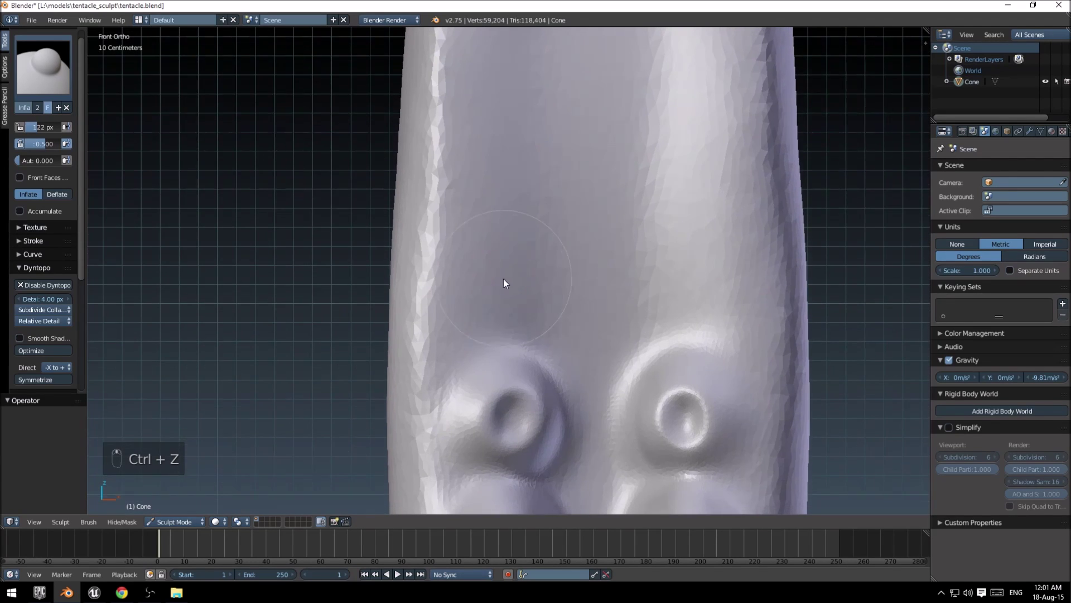
Inflate a fourth pair of round suckers with central dimples directly above the third pair.
{"action": "scroll", "coordinate": [500, 283], "scroll_direction": "up", "scroll_amount": 3}
{"action": "mouse_move", "coordinate": [494, 310]}
{"action": "left_mouse_down"}
{"action": "mouse_move", "coordinate": [481, 326]}
{"action": "mouse_move", "coordinate": [497, 272]}
{"action": "mouse_move", "coordinate": [472, 312]}
{"action": "mouse_move", "coordinate": [540, 313]}
{"action": "mouse_move", "coordinate": [477, 286]}
{"action": "mouse_move", "coordinate": [549, 276]}
{"action": "mouse_move", "coordinate": [524, 266]}
{"action": "mouse_move", "coordinate": [489, 309]}
{"action": "mouse_move", "coordinate": [521, 309]}
{"action": "mouse_move", "coordinate": [510, 328]}
{"action": "mouse_move", "coordinate": [524, 330]}
{"action": "mouse_move", "coordinate": [488, 251]}
{"action": "left_mouse_up"}
{"action": "scroll", "coordinate": [522, 312], "scroll_direction": "up", "scroll_amount": 3}
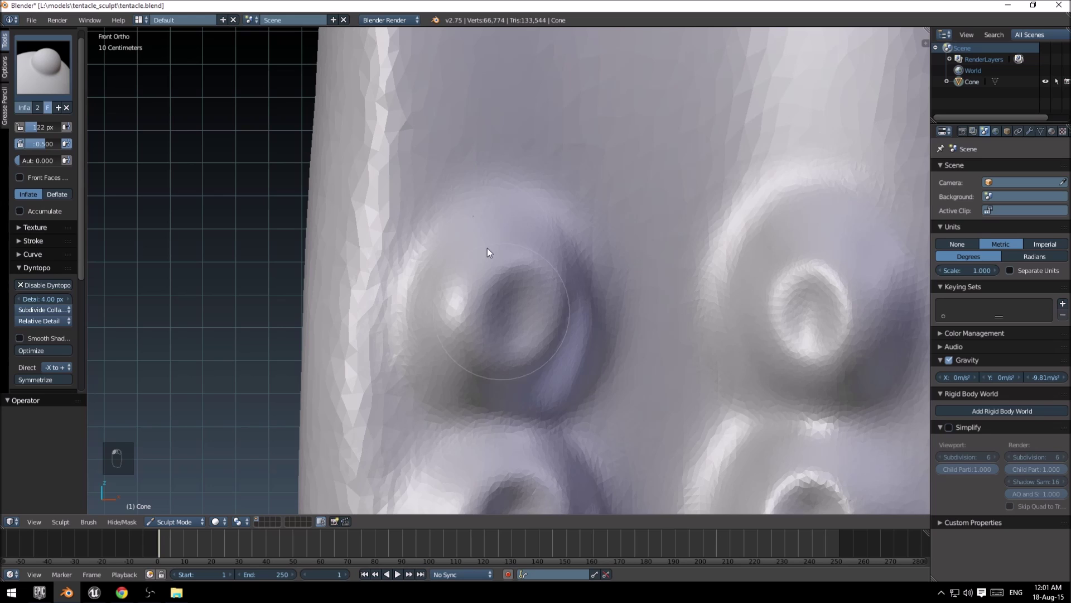
Split the 3D viewport into two side-by-side views and widen the narrower one.
{"action": "right_click", "coordinate": [399, 27]}
{"action": "left_click", "coordinate": [382, 40]}
{"action": "left_click", "coordinate": [315, 42]}
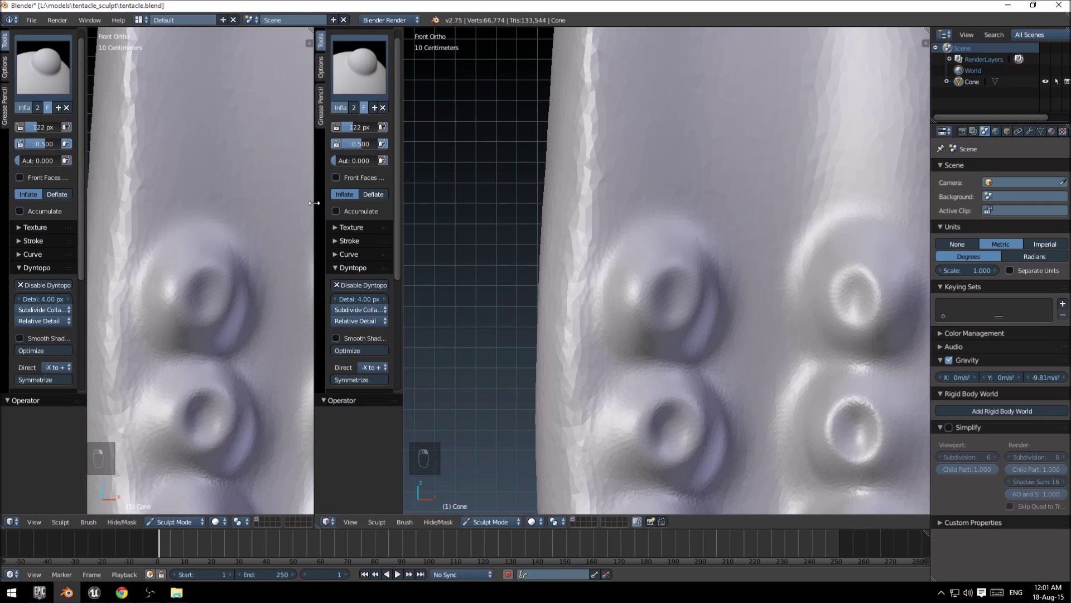
{"action": "left_click_drag", "start_coordinate": [404, 259], "coordinate": [428, 302]}
Set the narrower viewport to the right orthographic view, framed on the tentacle's base and the sucker profile.
{"action": "scroll", "coordinate": [315, 272], "scroll_direction": "down", "scroll_amount": 4}
{"action": "scroll", "coordinate": [315, 274], "scroll_direction": "down", "scroll_amount": 1}
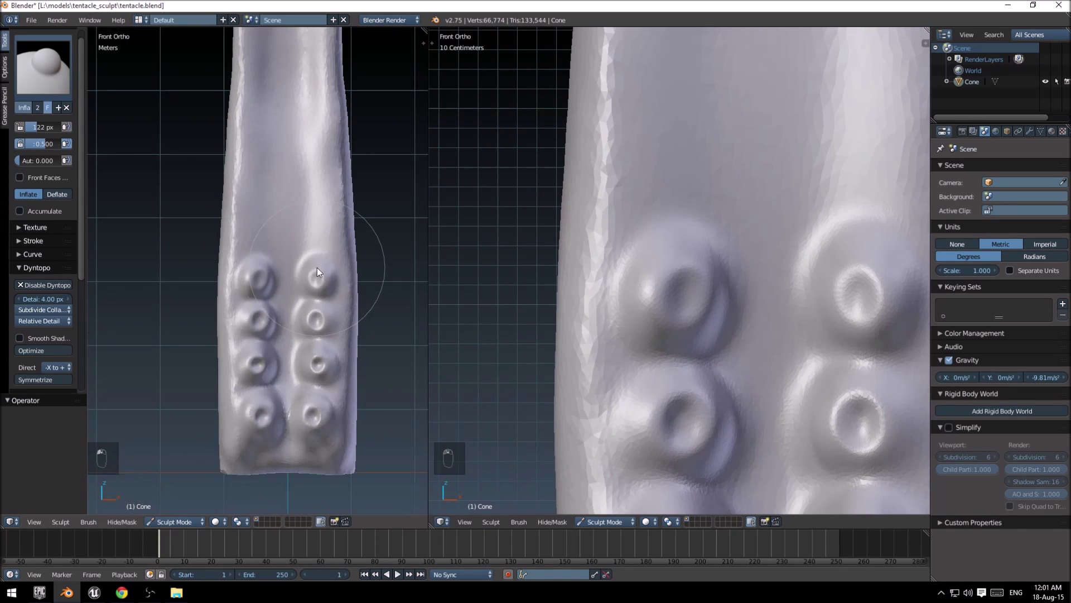
{"action": "key", "text": "KP_3"}
{"action": "middle_click_drag", "start_coordinate": [226, 284], "coordinate": [426, 279], "text": "shift"}
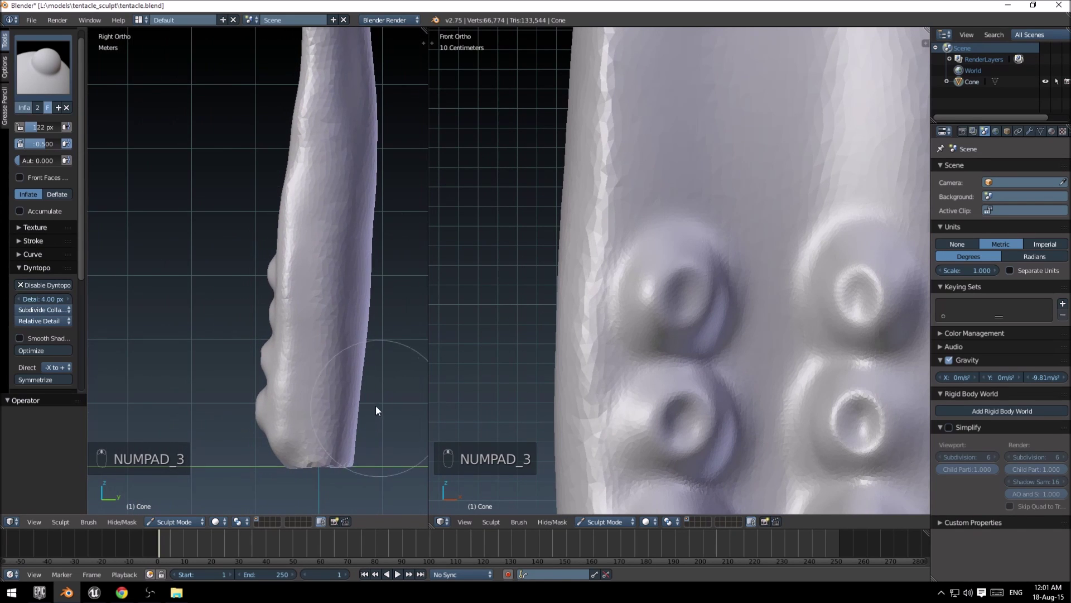
{"action": "scroll", "coordinate": [275, 359], "scroll_direction": "up", "scroll_amount": 4}
{"action": "middle_click_drag", "start_coordinate": [323, 300], "coordinate": [256, 232], "text": "shift"}
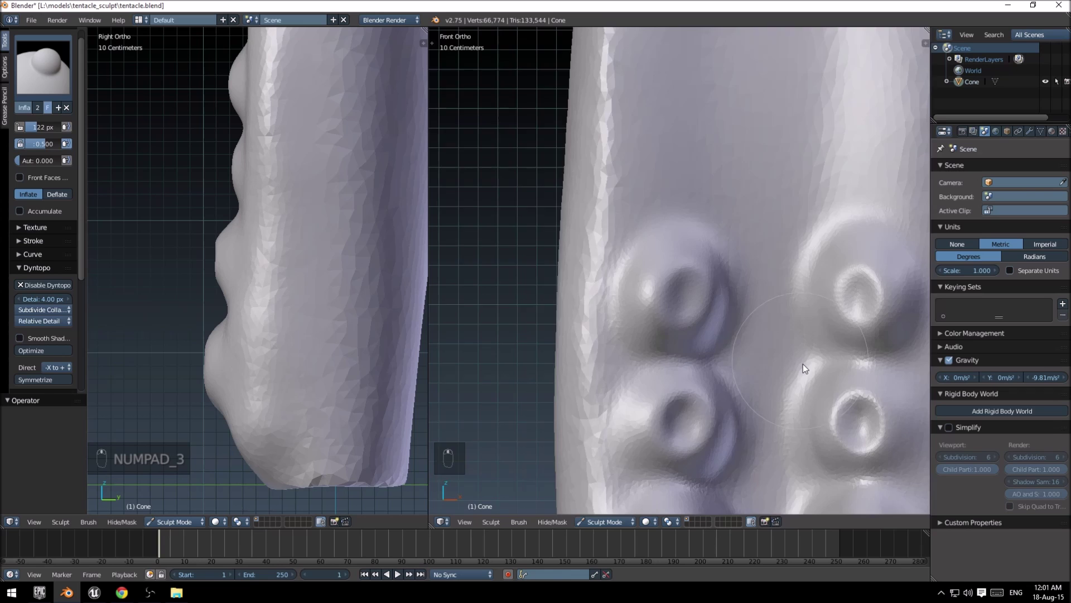
Inflate the rim around the dimple on the third pair of suckers from the base.
{"action": "scroll", "coordinate": [802, 364], "scroll_direction": "down", "scroll_amount": 3}
{"action": "scroll", "coordinate": [681, 279], "scroll_direction": "up", "scroll_amount": 2}
{"action": "mouse_move", "coordinate": [645, 210]}
{"action": "left_mouse_down"}
{"action": "mouse_move", "coordinate": [694, 219]}
{"action": "mouse_move", "coordinate": [676, 228]}
{"action": "left_mouse_up"}
{"action": "mouse_move", "coordinate": [694, 291]}
{"action": "left_mouse_down"}
{"action": "mouse_move", "coordinate": [681, 235]}
{"action": "mouse_move", "coordinate": [659, 234]}
{"action": "mouse_move", "coordinate": [653, 249]}
{"action": "mouse_move", "coordinate": [674, 299]}
{"action": "mouse_move", "coordinate": [646, 287]}
{"action": "mouse_move", "coordinate": [660, 256]}
{"action": "left_mouse_up"}
{"action": "scroll", "coordinate": [675, 277], "scroll_direction": "up", "scroll_amount": 6}
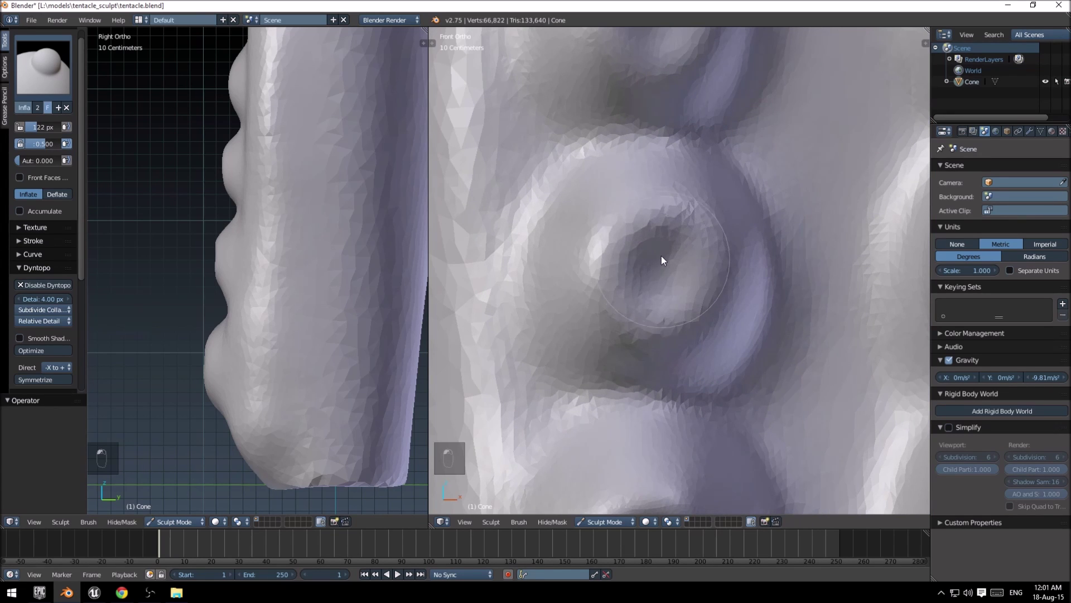
Smooth the lowest pair of suckers near the tentacle's base.
{"action": "scroll", "coordinate": [660, 245], "scroll_direction": "down", "scroll_amount": 5}
{"action": "middle_click_drag", "start_coordinate": [675, 344], "coordinate": [662, 192], "text": "shift"}
{"action": "scroll", "coordinate": [668, 339], "scroll_direction": "up", "scroll_amount": 4}
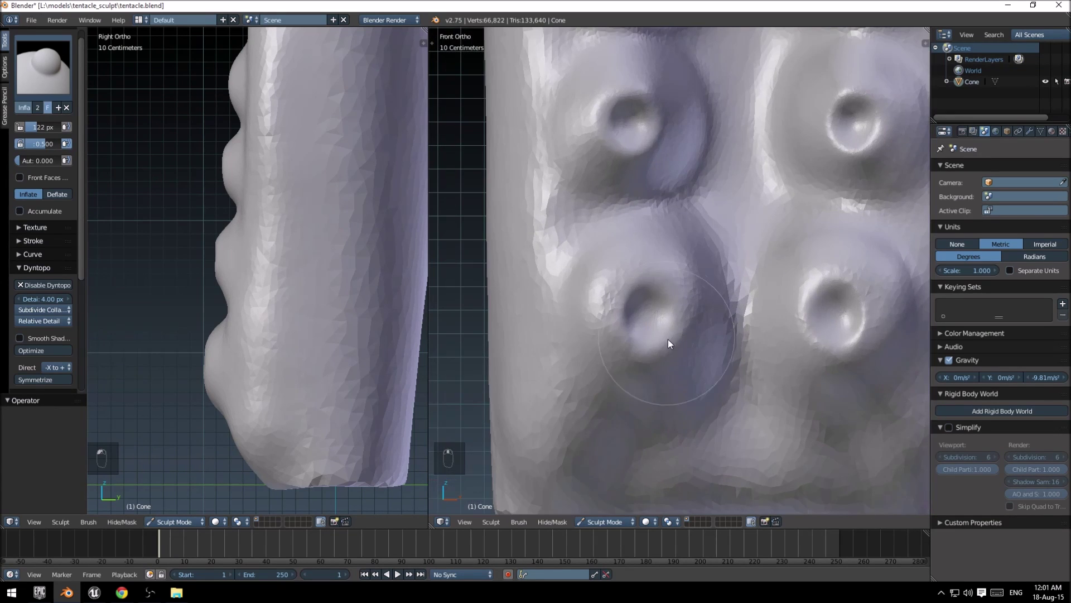
{"action": "mouse_move", "coordinate": [686, 277]}
{"action": "left_mouse_down", "text": "shift"}
{"action": "mouse_move", "coordinate": [601, 332]}
{"action": "mouse_move", "coordinate": [692, 303]}
{"action": "mouse_move", "coordinate": [616, 370]}
{"action": "mouse_move", "coordinate": [617, 313]}
{"action": "mouse_move", "coordinate": [677, 346]}
{"action": "mouse_move", "coordinate": [703, 306]}
{"action": "mouse_move", "coordinate": [657, 301]}
{"action": "mouse_move", "coordinate": [631, 343]}
{"action": "mouse_move", "coordinate": [627, 378]}
{"action": "left_mouse_up", "text": "shift"}
{"action": "scroll", "coordinate": [625, 343], "scroll_direction": "up", "scroll_amount": 4}
{"action": "scroll", "coordinate": [636, 346], "scroll_direction": "down", "scroll_amount": 4}
{"action": "scroll", "coordinate": [666, 240], "scroll_direction": "down", "scroll_amount": 3}
{"action": "scroll", "coordinate": [664, 337], "scroll_direction": "up", "scroll_amount": 3}
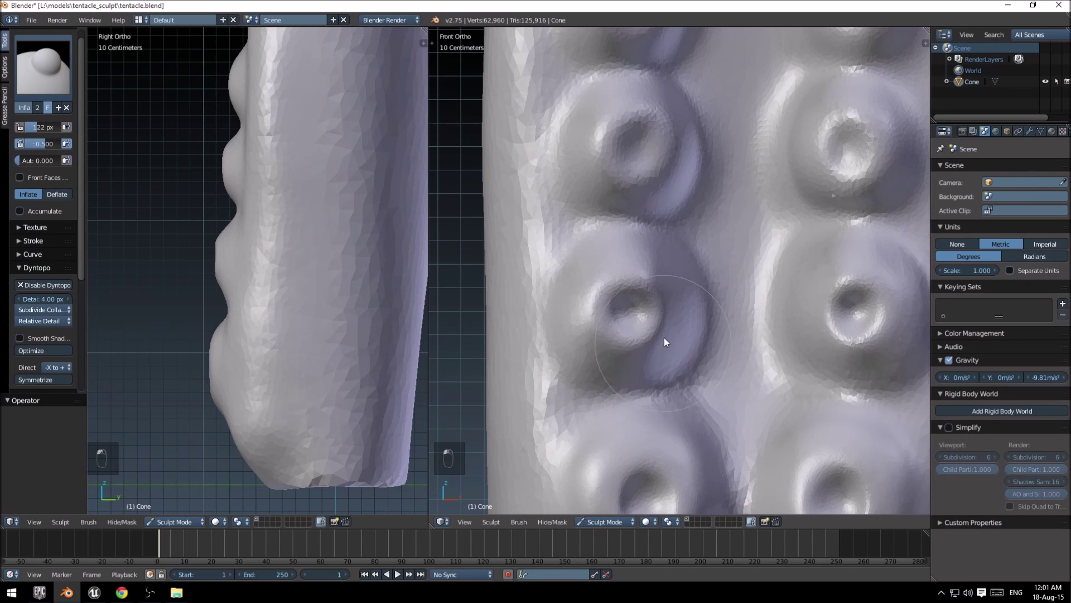
Inflate the second pair of suckers from the base and reshape the area around their dimples.
{"action": "mouse_move", "coordinate": [664, 337]}
{"action": "left_mouse_down"}
{"action": "mouse_move", "coordinate": [587, 333]}
{"action": "mouse_move", "coordinate": [684, 264]}
{"action": "left_mouse_up"}
{"action": "scroll", "coordinate": [654, 329], "scroll_direction": "up", "scroll_amount": 3}
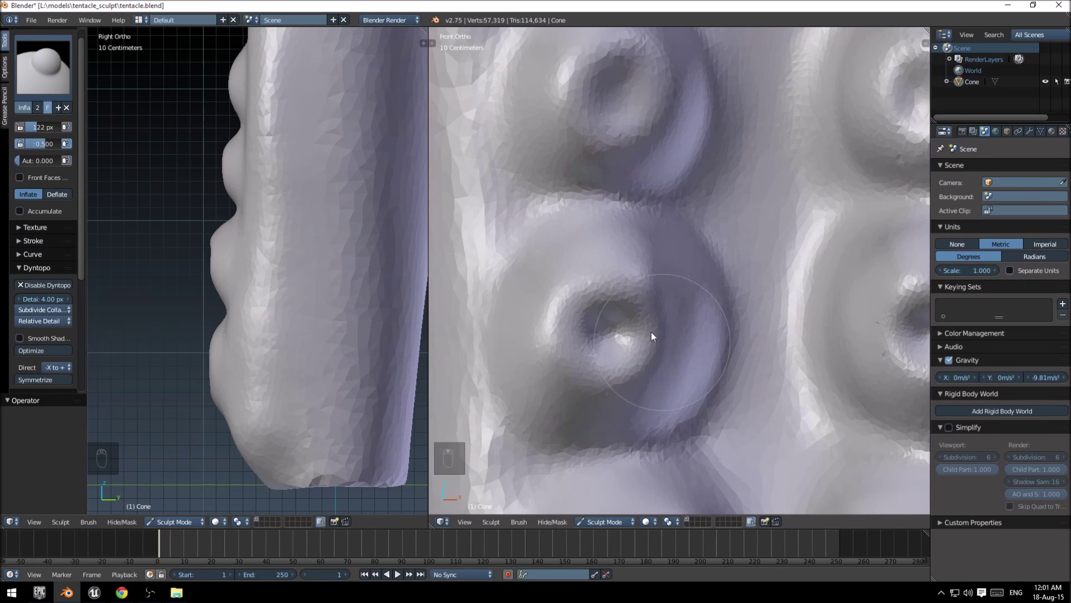
{"action": "mouse_move", "coordinate": [651, 333]}
{"action": "left_mouse_down"}
{"action": "mouse_move", "coordinate": [629, 358]}
{"action": "mouse_move", "coordinate": [640, 356]}
{"action": "left_mouse_up"}
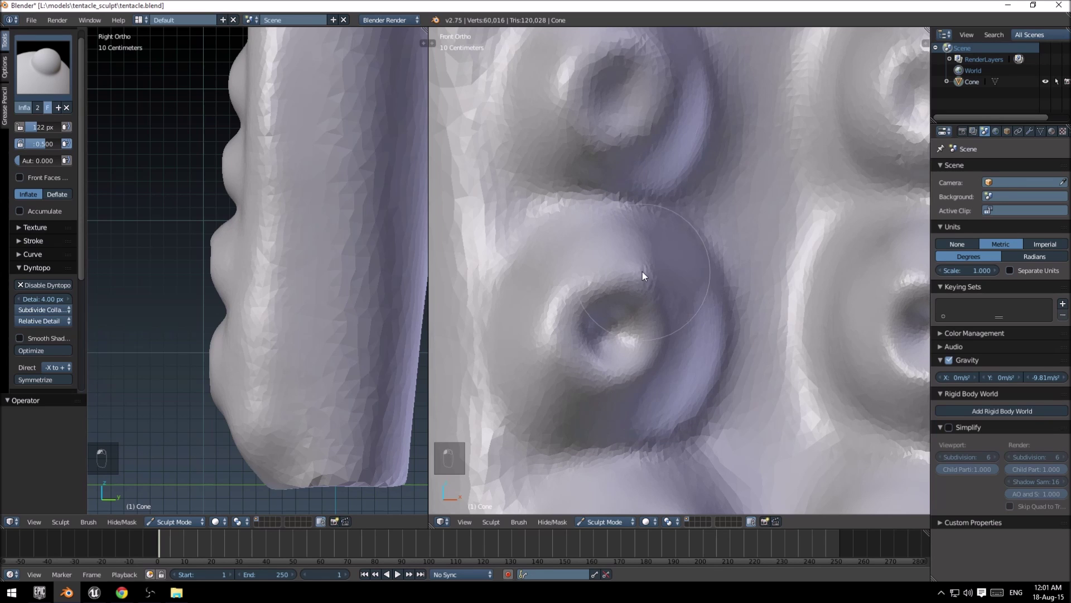
{"action": "scroll", "coordinate": [658, 280], "scroll_direction": "down", "scroll_amount": 3}
{"action": "scroll", "coordinate": [711, 223], "scroll_direction": "up", "scroll_amount": 3}
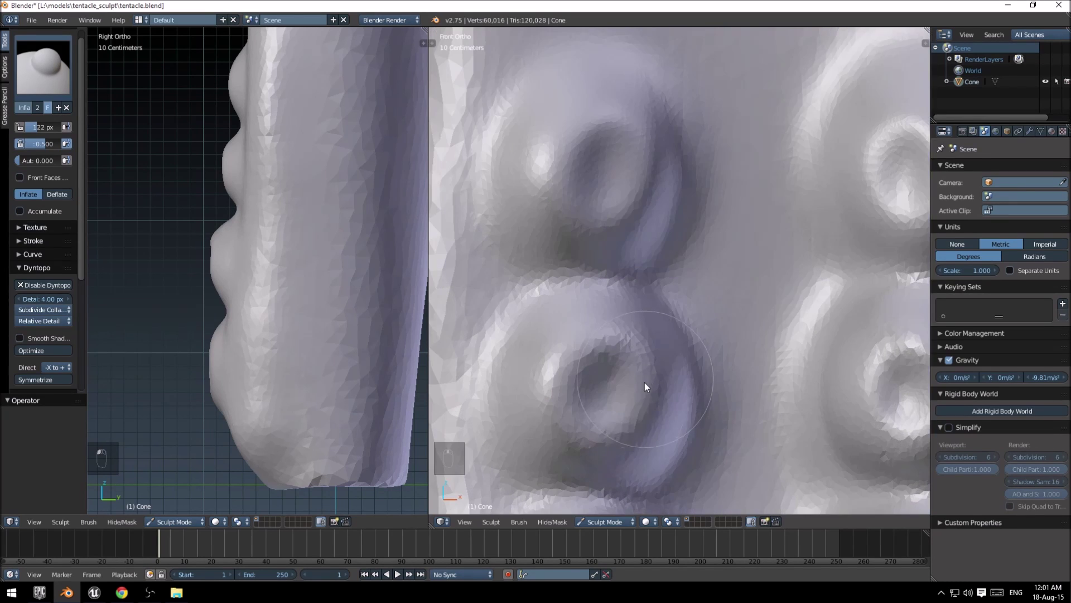
Build up a fuller ring around the dimple on the third pair of suckers from the base.
{"action": "middle_click_drag", "start_coordinate": [644, 382], "coordinate": [743, 252], "text": "shift"}
{"action": "scroll", "coordinate": [679, 287], "scroll_direction": "up", "scroll_amount": 4}
{"action": "mouse_move", "coordinate": [668, 272]}
{"action": "left_mouse_down"}
{"action": "mouse_move", "coordinate": [721, 244]}
{"action": "mouse_move", "coordinate": [701, 302]}
{"action": "mouse_move", "coordinate": [701, 220]}
{"action": "mouse_move", "coordinate": [685, 264]}
{"action": "mouse_move", "coordinate": [728, 239]}
{"action": "mouse_move", "coordinate": [718, 252]}
{"action": "mouse_move", "coordinate": [716, 238]}
{"action": "left_mouse_up"}
{"action": "scroll", "coordinate": [715, 254], "scroll_direction": "down", "scroll_amount": 5}
{"action": "scroll", "coordinate": [685, 264], "scroll_direction": "up", "scroll_amount": 2}
{"action": "scroll", "coordinate": [690, 259], "scroll_direction": "down", "scroll_amount": 4}
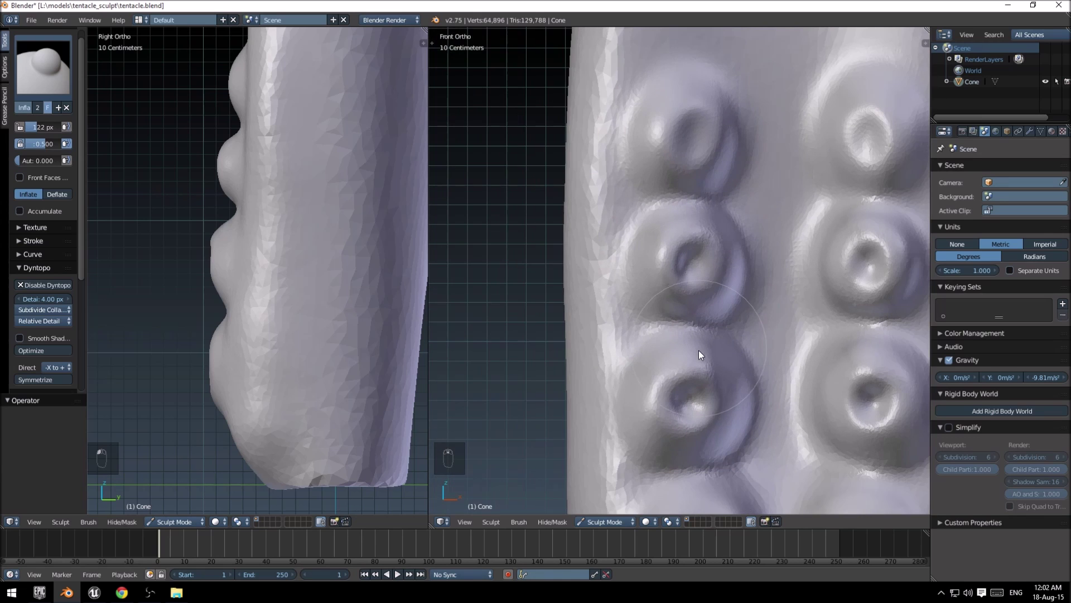
Inflate the inner rim of the second pair of suckers from the base to define its dimple.
{"action": "middle_click_drag", "start_coordinate": [698, 350], "coordinate": [697, 221], "text": "shift"}
{"action": "scroll", "coordinate": [698, 221], "scroll_direction": "up", "scroll_amount": 6}
{"action": "mouse_move", "coordinate": [785, 246]}
{"action": "left_mouse_down"}
{"action": "mouse_move", "coordinate": [760, 202]}
{"action": "mouse_move", "coordinate": [779, 230]}
{"action": "left_mouse_up"}
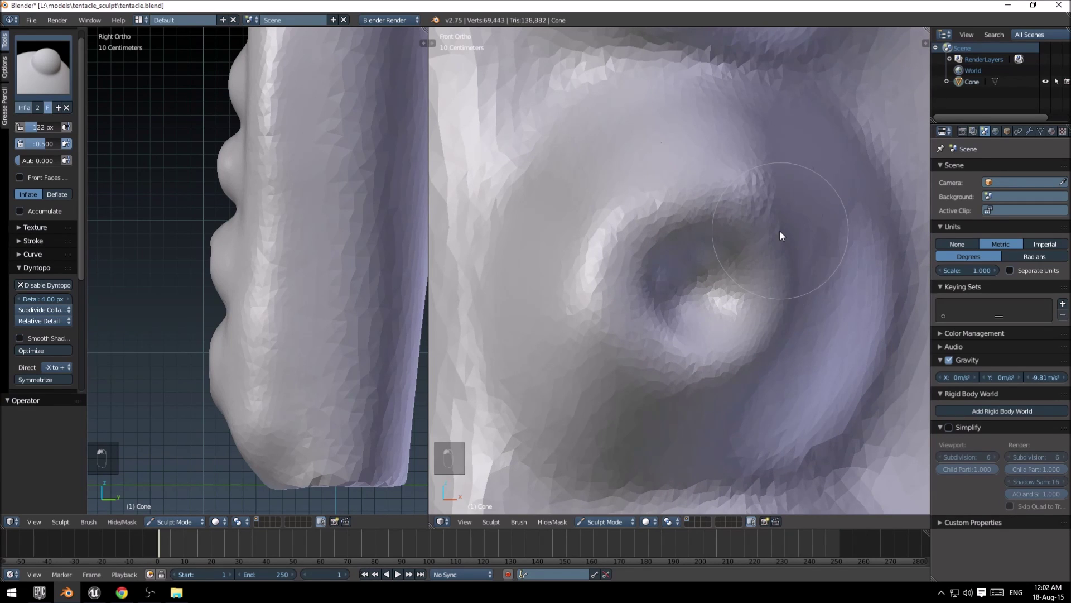
Inflate the ring around the dimple on the topmost pair of suckers.
{"action": "scroll", "coordinate": [725, 220], "scroll_direction": "down", "scroll_amount": 8}
{"action": "scroll", "coordinate": [692, 291], "scroll_direction": "up", "scroll_amount": 3}
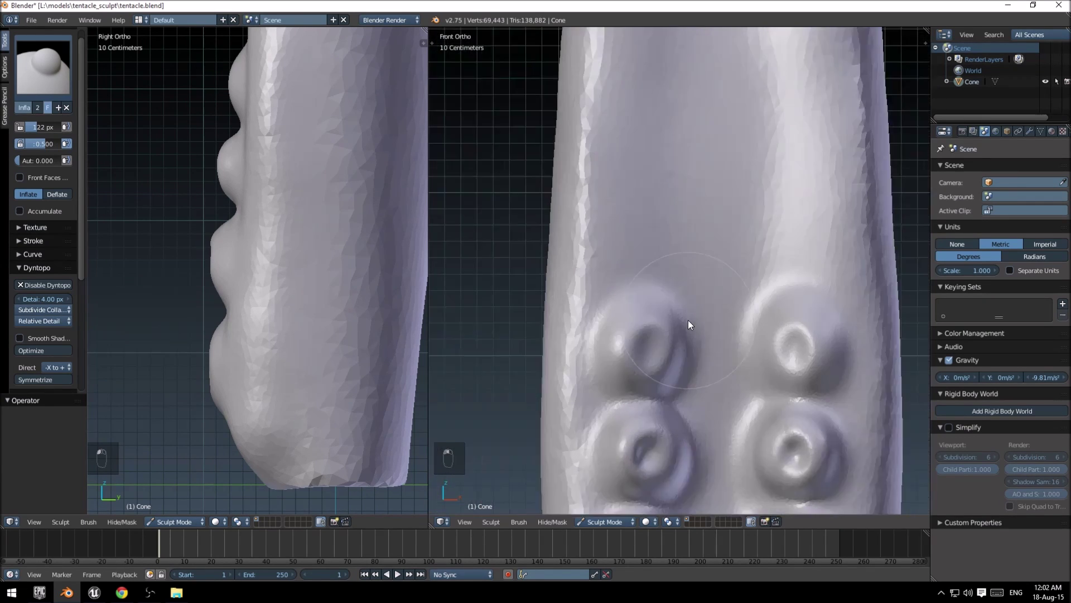
{"action": "scroll", "coordinate": [688, 325], "scroll_direction": "up", "scroll_amount": 6}
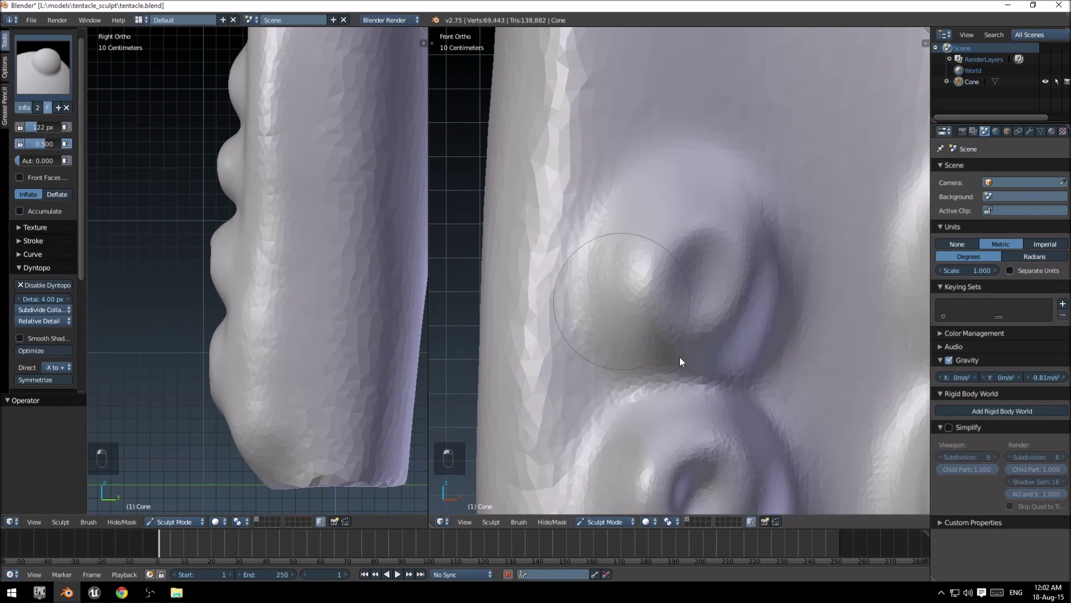
{"action": "mouse_move", "coordinate": [680, 357]}
{"action": "left_mouse_down"}
{"action": "mouse_move", "coordinate": [754, 217]}
{"action": "mouse_move", "coordinate": [648, 342]}
{"action": "mouse_move", "coordinate": [739, 210]}
{"action": "mouse_move", "coordinate": [705, 313]}
{"action": "mouse_move", "coordinate": [721, 216]}
{"action": "mouse_move", "coordinate": [738, 225]}
{"action": "mouse_move", "coordinate": [759, 303]}
{"action": "left_mouse_up"}
{"action": "scroll", "coordinate": [715, 306], "scroll_direction": "up", "scroll_amount": 2}
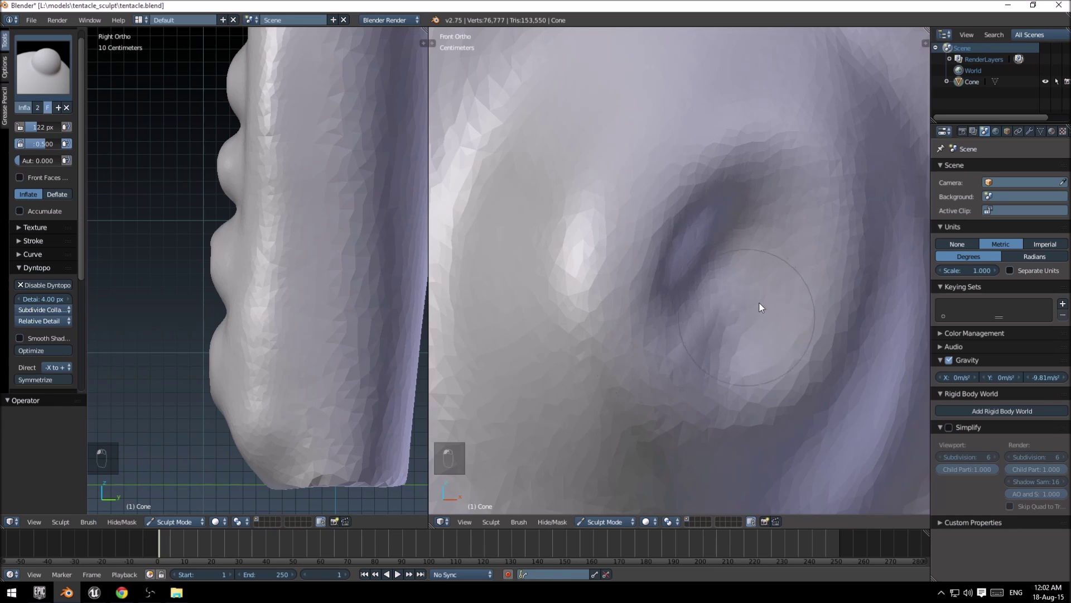
Inspect the shape and spacing of the four pairs of suckers from an angled view and from the front.
{"action": "scroll", "coordinate": [778, 320], "scroll_direction": "down", "scroll_amount": 7}
{"action": "mouse_move", "coordinate": [742, 303]}
{"action": "middle_mouse_down"}
{"action": "mouse_move", "coordinate": [682, 269]}
{"action": "mouse_move", "coordinate": [809, 309]}
{"action": "mouse_move", "coordinate": [687, 323]}
{"action": "mouse_move", "coordinate": [756, 292]}
{"action": "mouse_move", "coordinate": [740, 309]}
{"action": "middle_mouse_up"}
{"action": "scroll", "coordinate": [809, 313], "scroll_direction": "down", "scroll_amount": 3}
{"action": "scroll", "coordinate": [741, 310], "scroll_direction": "up", "scroll_amount": 2}
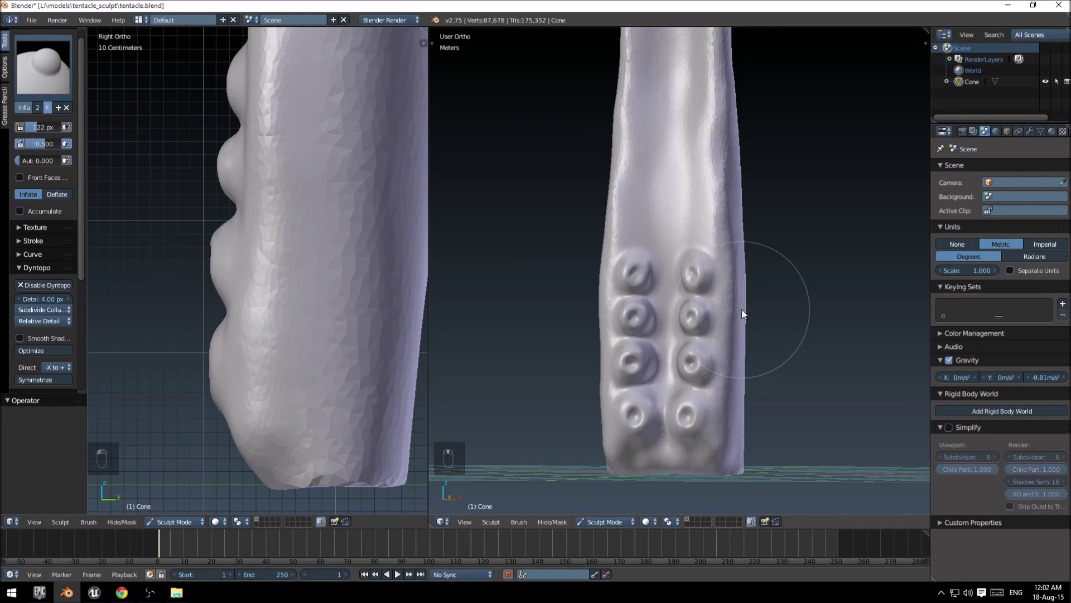
{"action": "key", "text": "KP_1"}
{"action": "scroll", "coordinate": [742, 313], "scroll_direction": "up", "scroll_amount": 5}
{"action": "scroll", "coordinate": [742, 313], "scroll_direction": "down", "scroll_amount": 5}
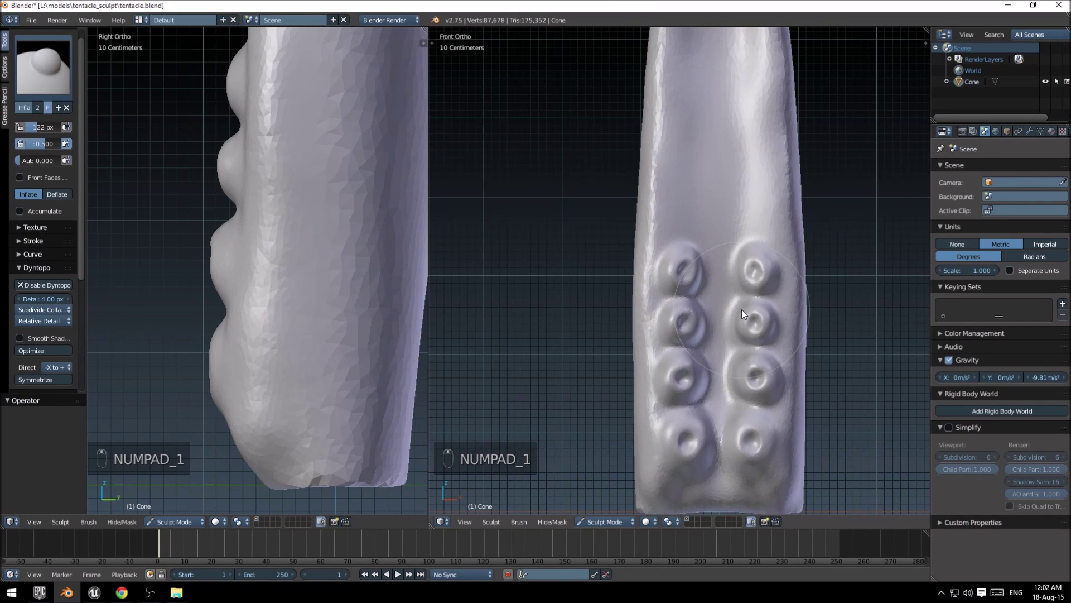
{"action": "scroll", "coordinate": [685, 225], "scroll_direction": "up", "scroll_amount": 5}
Carve a crisp circular edge around the dimple of the third pair of suckers from the base with the Crease brush.
{"action": "left_click", "coordinate": [43, 64]}
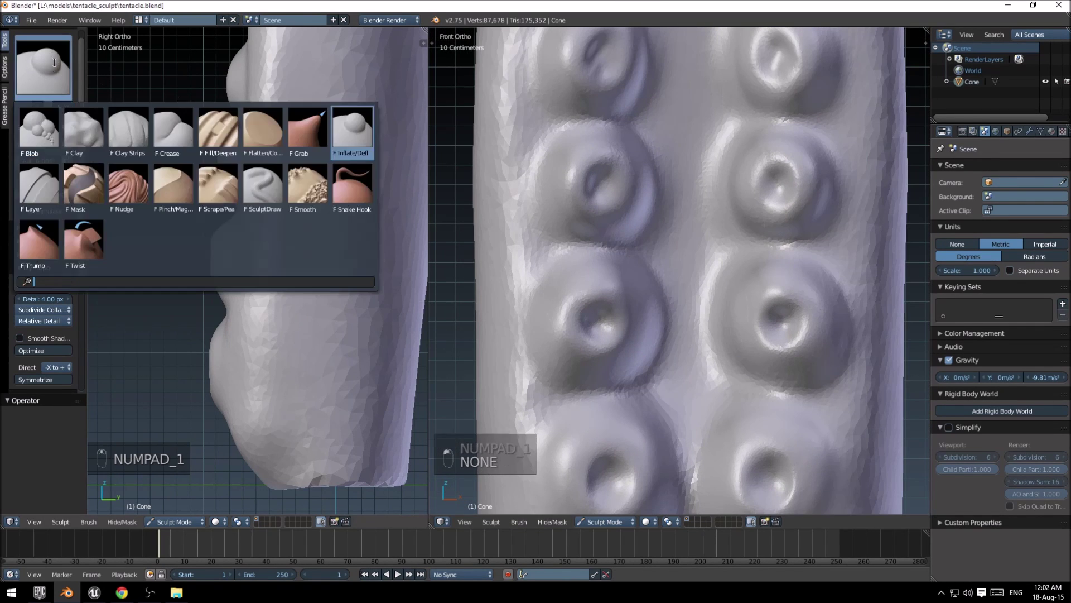
{"action": "left_click", "coordinate": [179, 132]}
{"action": "scroll", "coordinate": [581, 196], "scroll_direction": "up", "scroll_amount": 6}
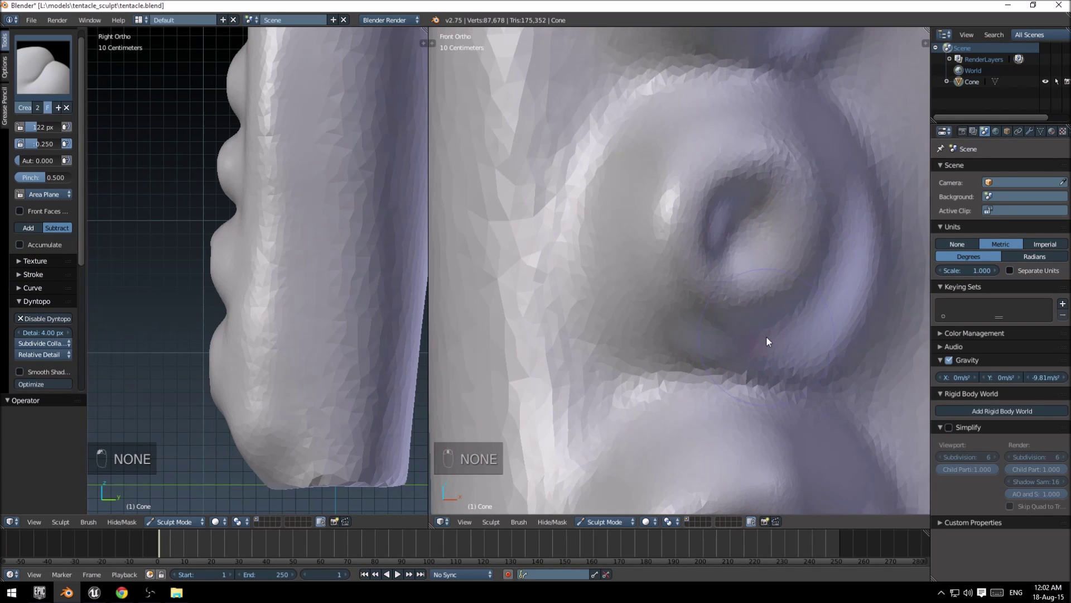
{"action": "middle_click_drag", "start_coordinate": [767, 338], "coordinate": [760, 380], "text": "shift"}
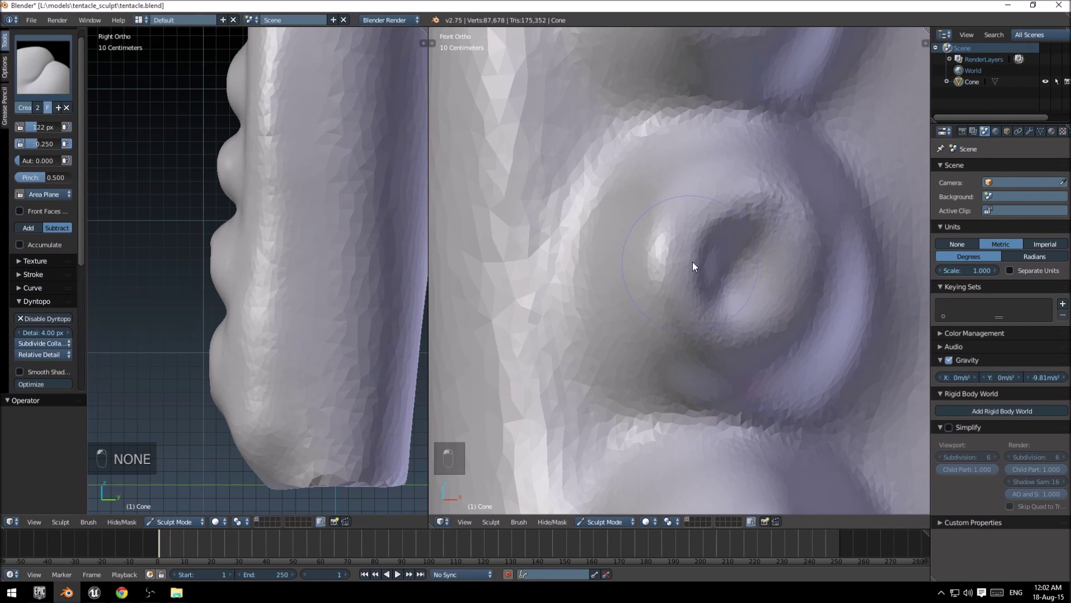
{"action": "left_click_drag", "start_coordinate": [693, 262], "coordinate": [701, 249]}
{"action": "key", "text": "ctrl+z"}
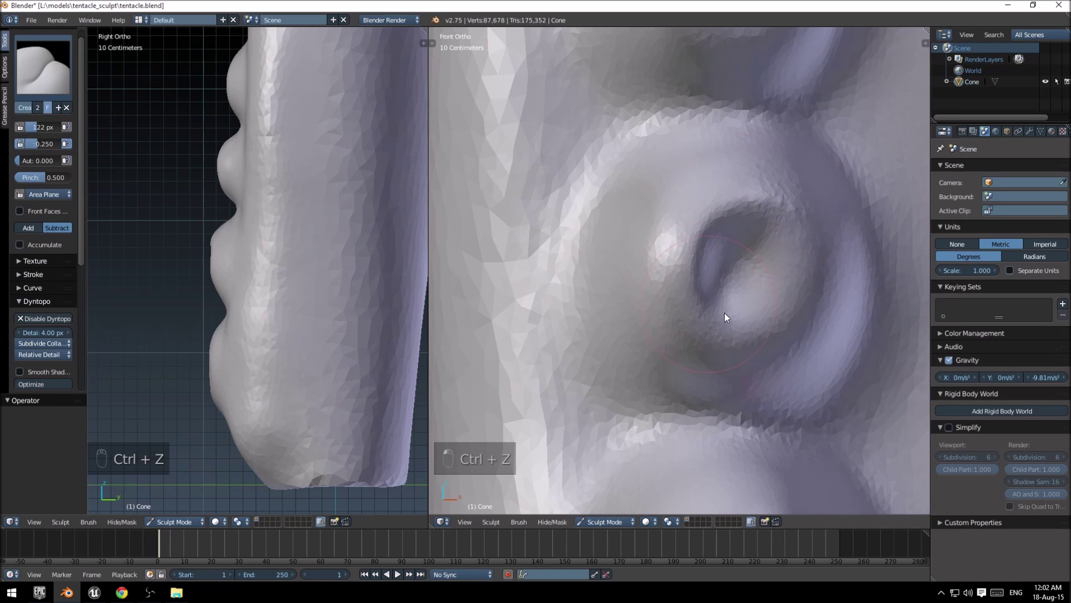
{"action": "mouse_move", "coordinate": [793, 254]}
{"action": "left_mouse_down"}
{"action": "mouse_move", "coordinate": [675, 267]}
{"action": "mouse_move", "coordinate": [815, 287]}
{"action": "mouse_move", "coordinate": [678, 300]}
{"action": "left_mouse_up"}
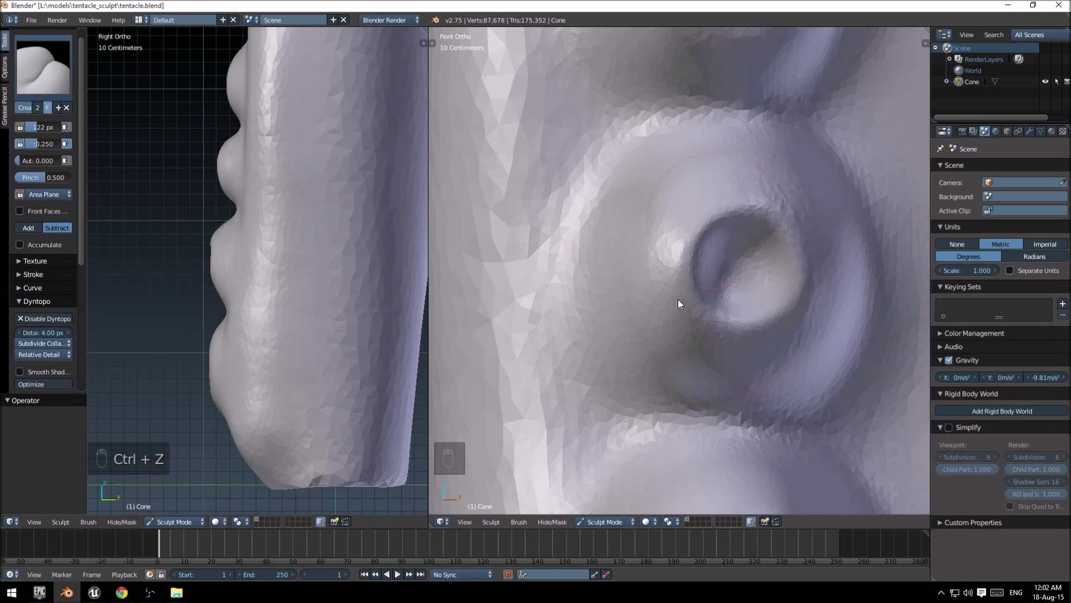
{"action": "middle_click_drag", "start_coordinate": [723, 198], "coordinate": [721, 272]}
{"action": "scroll", "coordinate": [722, 272], "scroll_direction": "down", "scroll_amount": 6}
{"action": "middle_click_drag", "start_coordinate": [645, 283], "coordinate": [691, 270]}
{"action": "key", "text": "KP_1"}
{"action": "scroll", "coordinate": [691, 270], "scroll_direction": "up", "scroll_amount": 6}
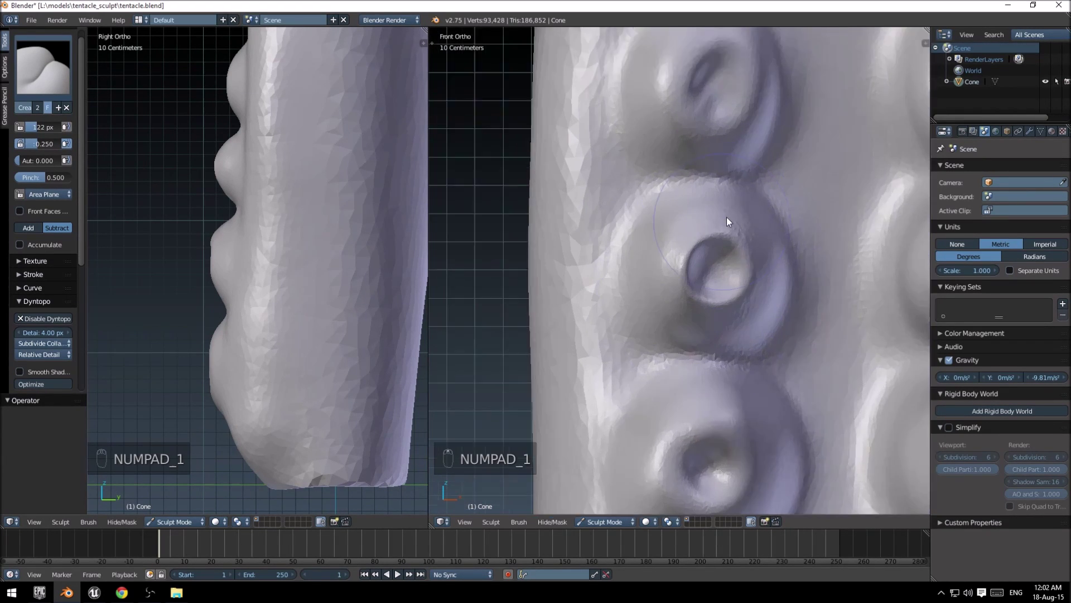
Carve a crisp edge around the dimple of the topmost pair of suckers with the Crease brush.
{"action": "mouse_move", "coordinate": [738, 192]}
{"action": "left_mouse_down"}
{"action": "mouse_move", "coordinate": [634, 235]}
{"action": "mouse_move", "coordinate": [695, 275]}
{"action": "mouse_move", "coordinate": [655, 199]}
{"action": "mouse_move", "coordinate": [697, 284]}
{"action": "left_mouse_up"}
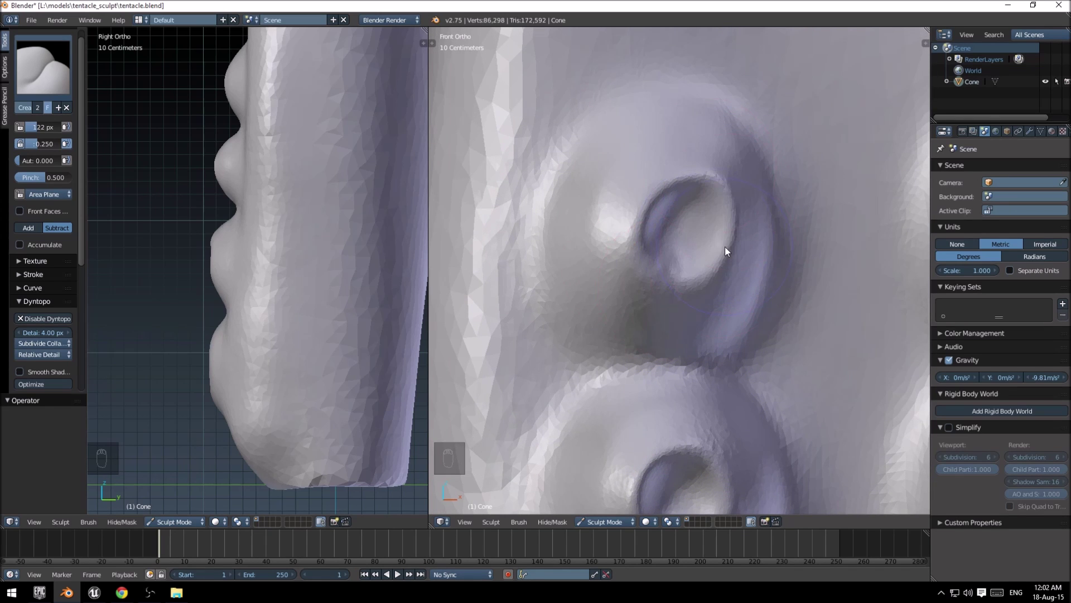
{"action": "scroll", "coordinate": [725, 247], "scroll_direction": "down", "scroll_amount": 5}
{"action": "scroll", "coordinate": [737, 266], "scroll_direction": "down", "scroll_amount": 5}
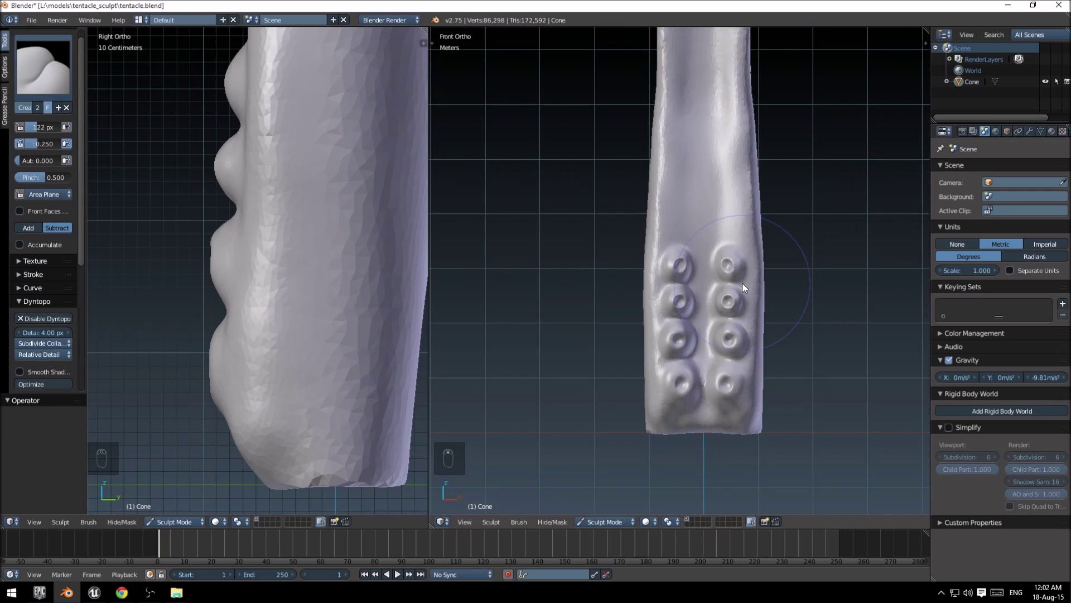
{"action": "scroll", "coordinate": [742, 285], "scroll_direction": "down", "scroll_amount": 2}
{"action": "mouse_move", "coordinate": [748, 290]}
{"action": "middle_mouse_down"}
{"action": "mouse_move", "coordinate": [711, 283]}
{"action": "mouse_move", "coordinate": [734, 291]}
{"action": "middle_mouse_up"}
{"action": "scroll", "coordinate": [735, 294], "scroll_direction": "up", "scroll_amount": 3}
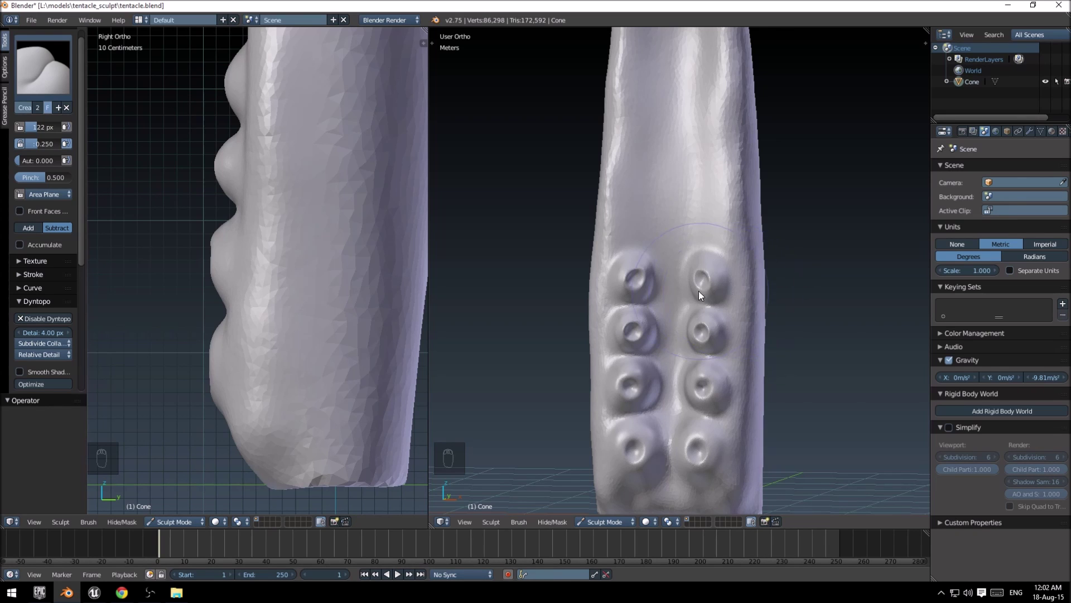
{"action": "middle_click_drag", "start_coordinate": [699, 290], "coordinate": [772, 293]}
{"action": "mouse_move", "coordinate": [701, 126]}
{"action": "left_mouse_down"}
{"action": "mouse_move", "coordinate": [691, 429]}
{"action": "mouse_move", "coordinate": [680, 92]}
{"action": "mouse_move", "coordinate": [698, 210]}
{"action": "mouse_move", "coordinate": [692, 431]}
{"action": "mouse_move", "coordinate": [692, 67]}
{"action": "left_mouse_up"}
{"action": "mouse_move", "coordinate": [692, 67]}
{"action": "middle_mouse_down"}
{"action": "mouse_move", "coordinate": [690, 126]}
{"action": "mouse_move", "coordinate": [611, 125]}
{"action": "middle_mouse_up"}
{"action": "scroll", "coordinate": [613, 137], "scroll_direction": "down", "scroll_amount": 4}
{"action": "key", "text": "ctrl+z"}
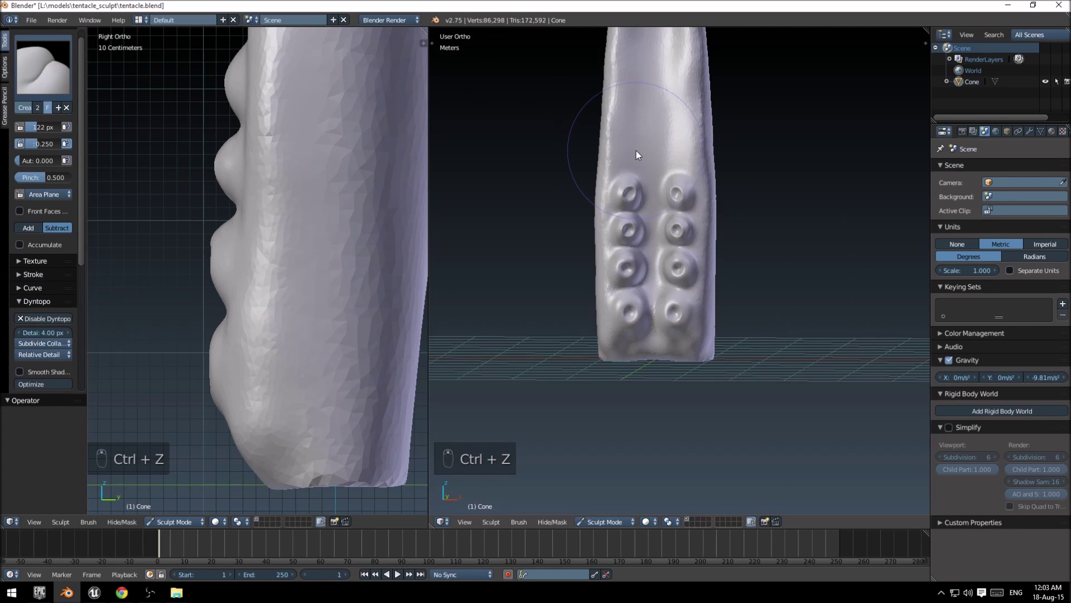
Crease the outer outline where the third pair of suckers from the base meets the tentacle surface.
{"action": "mouse_move", "coordinate": [711, 176]}
{"action": "middle_mouse_down"}
{"action": "mouse_move", "coordinate": [735, 189]}
{"action": "mouse_move", "coordinate": [638, 188]}
{"action": "mouse_move", "coordinate": [719, 179]}
{"action": "mouse_move", "coordinate": [719, 266]}
{"action": "middle_mouse_up"}
{"action": "scroll", "coordinate": [718, 179], "scroll_direction": "up", "scroll_amount": 8}
{"action": "scroll", "coordinate": [665, 254], "scroll_direction": "up", "scroll_amount": 5}
{"action": "mouse_move", "coordinate": [570, 210]}
{"action": "left_mouse_down"}
{"action": "mouse_move", "coordinate": [781, 202]}
{"action": "mouse_move", "coordinate": [628, 210]}
{"action": "left_mouse_up"}
{"action": "scroll", "coordinate": [627, 212], "scroll_direction": "down", "scroll_amount": 3}
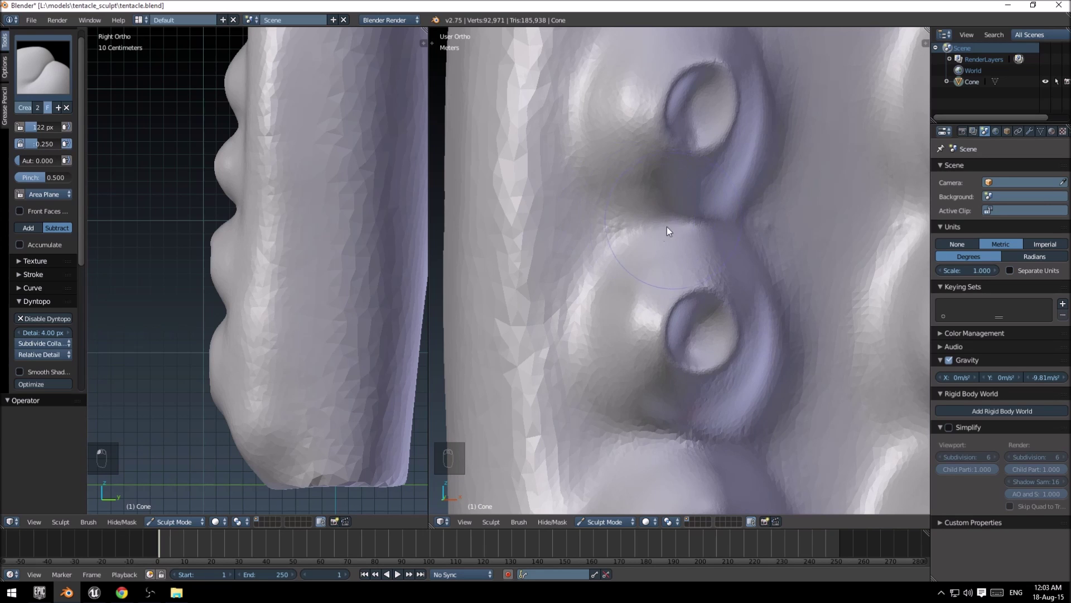
{"action": "mouse_move", "coordinate": [640, 249]}
{"action": "middle_mouse_down", "text": "shift"}
{"action": "mouse_move", "coordinate": [648, 307]}
{"action": "mouse_move", "coordinate": [626, 435]}
{"action": "middle_mouse_up", "text": "shift"}
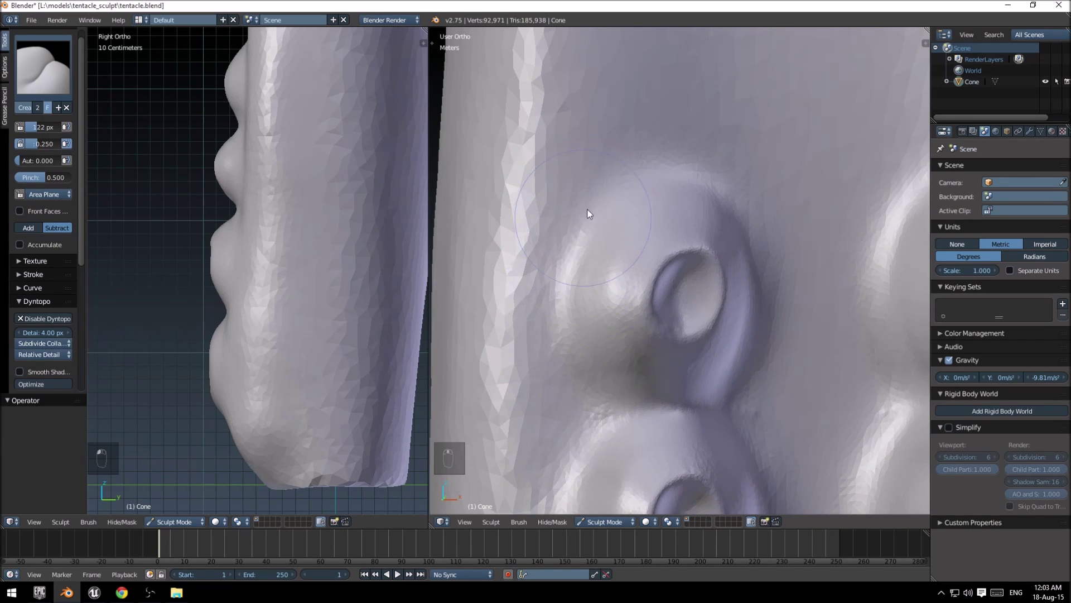
{"action": "mouse_move", "coordinate": [587, 209]}
{"action": "left_mouse_down"}
{"action": "mouse_move", "coordinate": [686, 175]}
{"action": "mouse_move", "coordinate": [751, 186]}
{"action": "mouse_move", "coordinate": [765, 213]}
{"action": "left_mouse_up"}
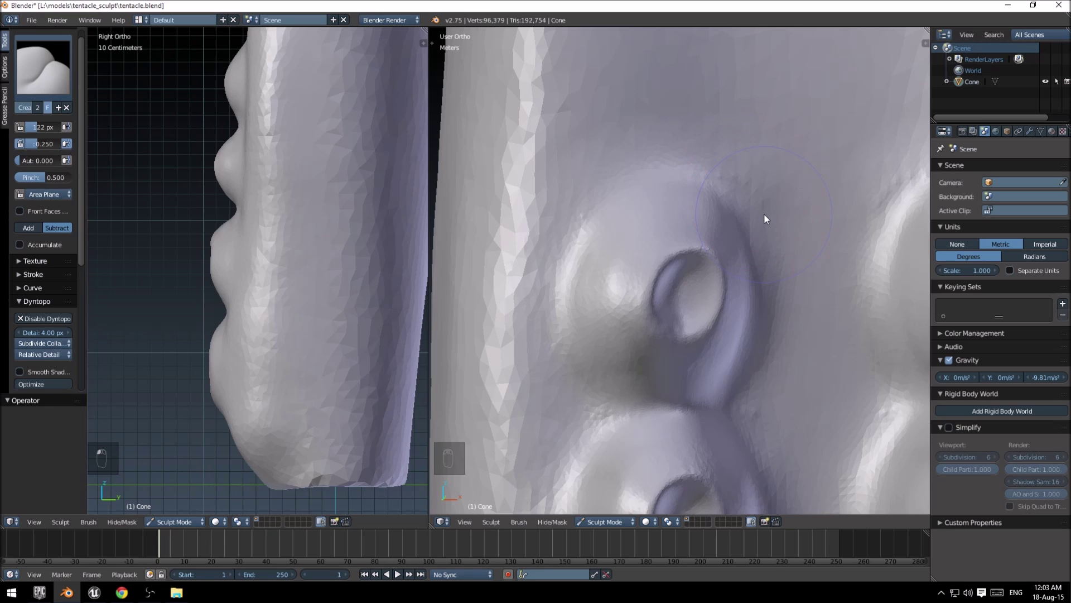
{"action": "key", "text": "ctrl+z"}
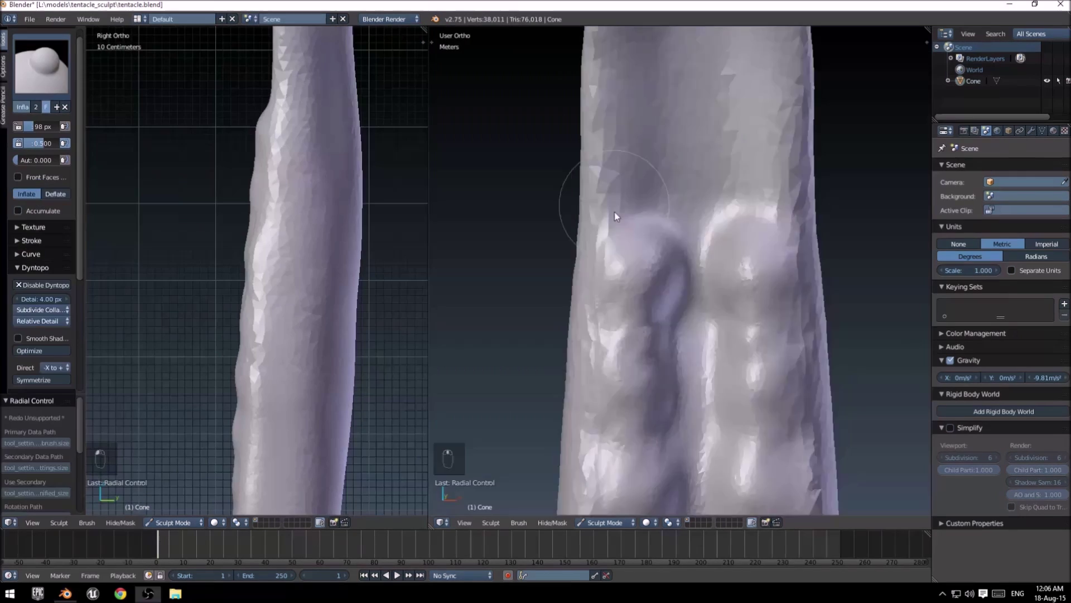
Inflate mirrored rows of sucker bumps along the upper front of the tentacle, continuing toward the tip.
{"action": "key", "text": "KP_1"}
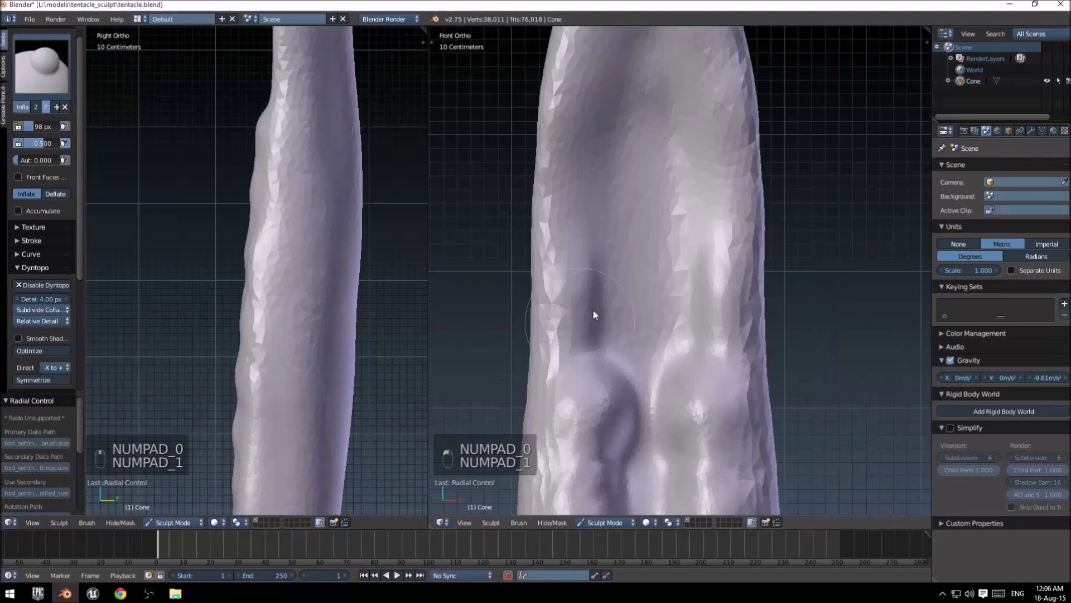
{"action": "left_click_drag", "start_coordinate": [594, 305], "coordinate": [583, 240]}
{"action": "middle_click_drag", "start_coordinate": [631, 318], "coordinate": [652, 180], "text": "shift"}
{"action": "left_click_drag", "start_coordinate": [638, 346], "coordinate": [644, 156]}
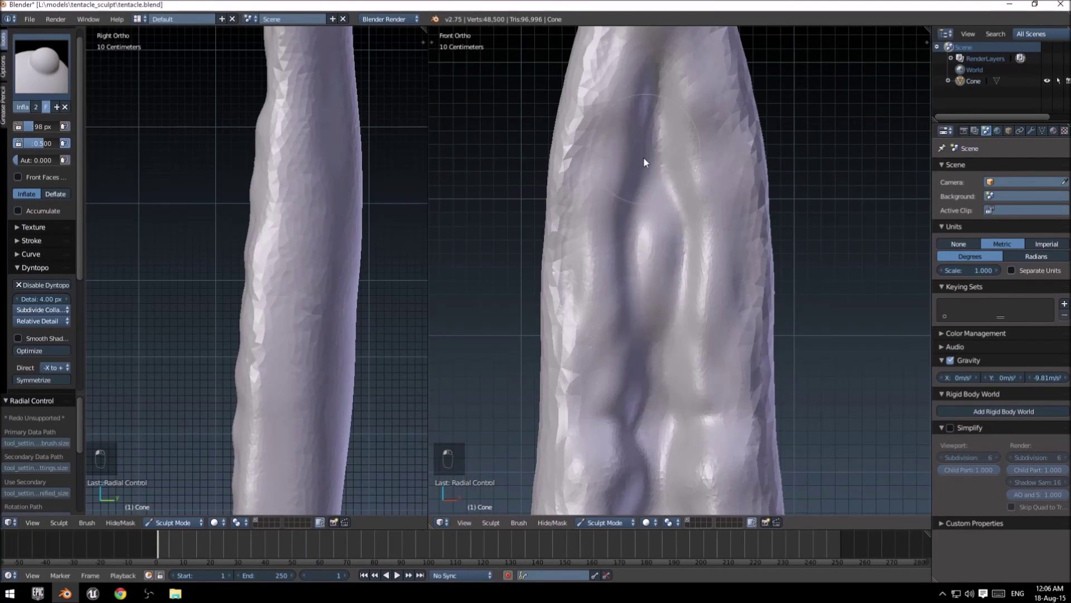
{"action": "middle_click_drag", "start_coordinate": [267, 167], "coordinate": [240, 338], "text": "shift"}
{"action": "left_click_drag", "start_coordinate": [602, 156], "coordinate": [584, 346]}
{"action": "scroll", "coordinate": [585, 346], "scroll_direction": "down", "scroll_amount": 3}
{"action": "middle_click_drag", "start_coordinate": [591, 312], "coordinate": [611, 345], "text": "shift"}
Carve outlines around the upper pairs of sucker bumps with the Crease brush, undoing the stray last stroke.
{"action": "left_click", "coordinate": [42, 66]}
{"action": "left_click", "coordinate": [173, 132]}
{"action": "scroll", "coordinate": [602, 224], "scroll_direction": "up", "scroll_amount": 7}
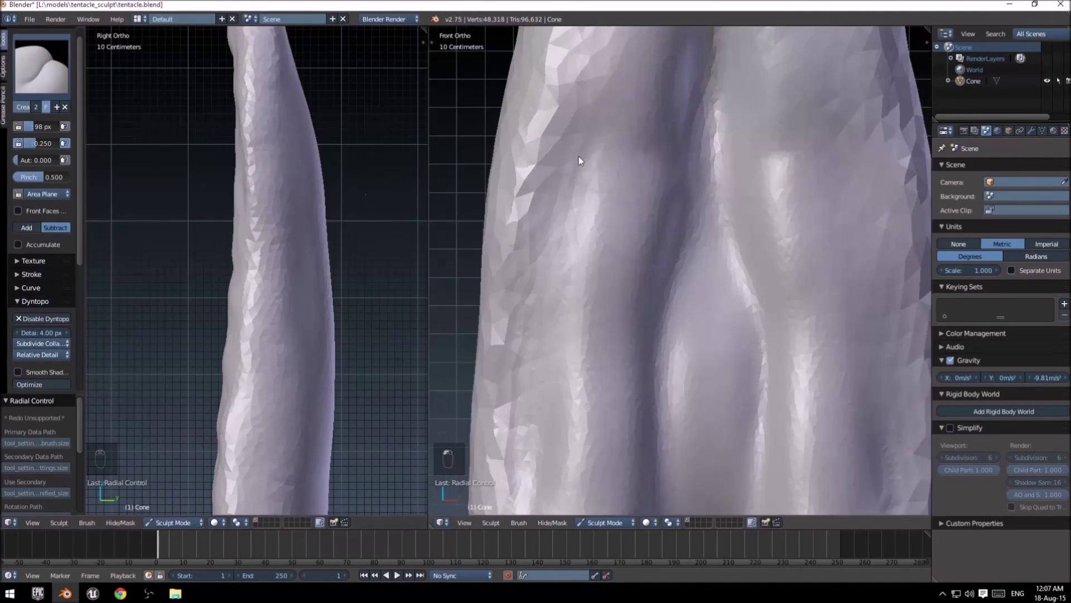
{"action": "left_click_drag", "start_coordinate": [578, 158], "coordinate": [663, 279]}
{"action": "mouse_move", "coordinate": [658, 307]}
{"action": "left_mouse_down"}
{"action": "mouse_move", "coordinate": [567, 196]}
{"action": "mouse_move", "coordinate": [577, 284]}
{"action": "left_mouse_up"}
{"action": "middle_click_drag", "start_coordinate": [611, 332], "coordinate": [629, 205], "text": "shift"}
{"action": "left_click_drag", "start_coordinate": [578, 212], "coordinate": [619, 347]}
{"action": "left_click_drag", "start_coordinate": [580, 234], "coordinate": [619, 391]}
{"action": "key", "text": "ctrl+z"}
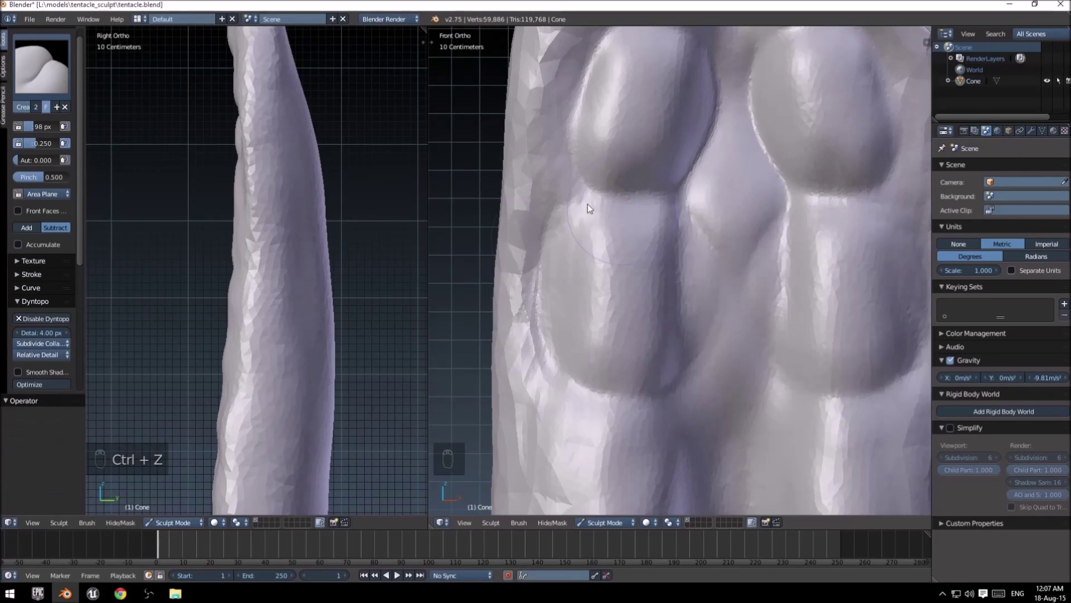
Crease the outlines of the next pairs of sucker bumps further down the tentacle.
{"action": "middle_click_drag", "start_coordinate": [602, 357], "coordinate": [613, 129], "text": "shift"}
{"action": "mouse_move", "coordinate": [591, 184]}
{"action": "left_mouse_down"}
{"action": "mouse_move", "coordinate": [612, 313]}
{"action": "mouse_move", "coordinate": [670, 335]}
{"action": "left_mouse_up"}
{"action": "scroll", "coordinate": [681, 312], "scroll_direction": "down", "scroll_amount": 2}
{"action": "middle_click_drag", "start_coordinate": [658, 312], "coordinate": [701, 244], "text": "shift"}
{"action": "left_click_drag", "start_coordinate": [701, 244], "coordinate": [659, 335]}
{"action": "scroll", "coordinate": [604, 332], "scroll_direction": "down", "scroll_amount": 4}
{"action": "scroll", "coordinate": [636, 313], "scroll_direction": "up", "scroll_amount": 5}
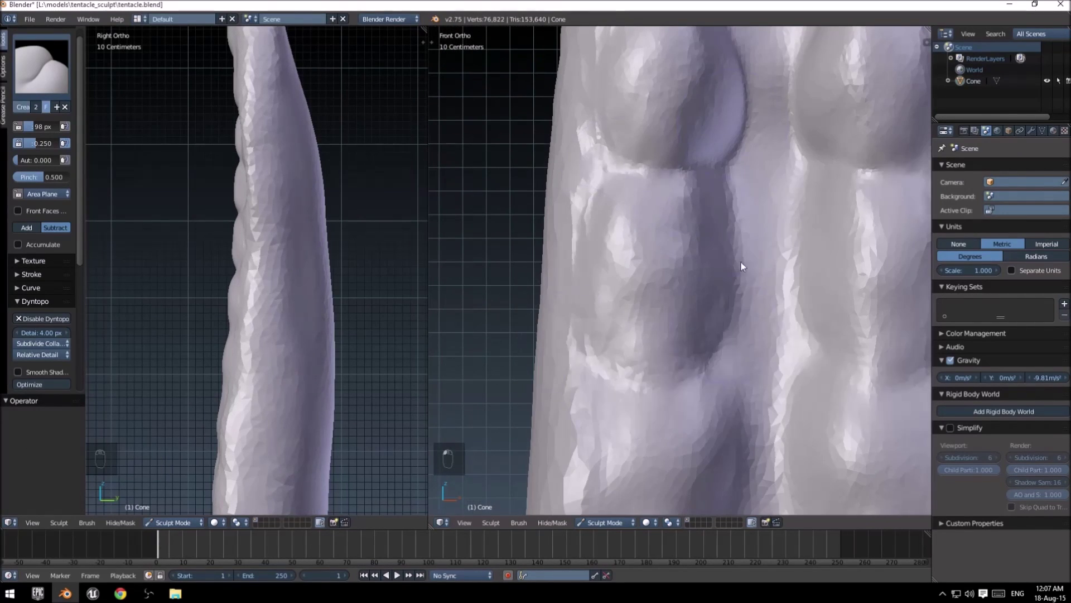
Close the creased outline around the lower edge of the mid-length pair of sucker bumps.
{"action": "left_click_drag", "start_coordinate": [741, 260], "coordinate": [602, 362]}
{"action": "left_click_drag", "start_coordinate": [602, 363], "coordinate": [690, 258]}
{"action": "scroll", "coordinate": [690, 259], "scroll_direction": "down", "scroll_amount": 2}
{"action": "middle_click_drag", "start_coordinate": [678, 390], "coordinate": [684, 245], "text": "shift"}
{"action": "scroll", "coordinate": [686, 341], "scroll_direction": "down", "scroll_amount": 3}
{"action": "scroll", "coordinate": [693, 347], "scroll_direction": "up", "scroll_amount": 3}
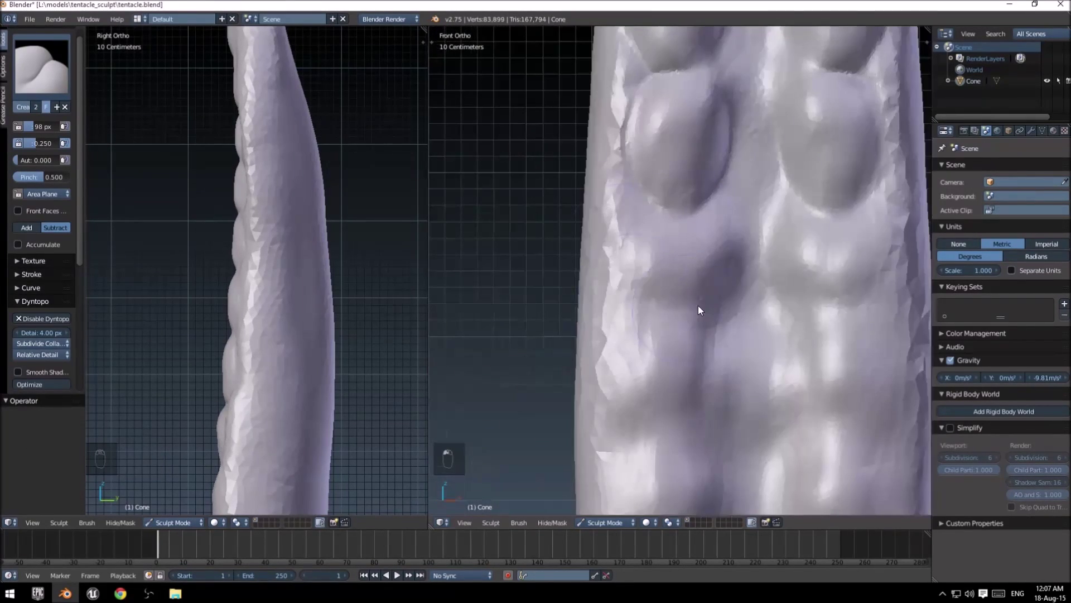
Undo the last crease stroke and carve the outline of the next lower pair of sucker bumps.
{"action": "key", "text": "ctrl+z"}
{"action": "scroll", "coordinate": [692, 262], "scroll_direction": "down", "scroll_amount": 4}
{"action": "scroll", "coordinate": [257, 270], "scroll_direction": "down", "scroll_amount": 5}
{"action": "scroll", "coordinate": [691, 288], "scroll_direction": "up", "scroll_amount": 3}
{"action": "scroll", "coordinate": [694, 288], "scroll_direction": "up", "scroll_amount": 3}
{"action": "mouse_move", "coordinate": [658, 223]}
{"action": "left_mouse_down"}
{"action": "mouse_move", "coordinate": [604, 271]}
{"action": "mouse_move", "coordinate": [712, 294]}
{"action": "left_mouse_up"}
Crease the outlines of the remaining sucker bumps down to the pair at the tentacle's base.
{"action": "scroll", "coordinate": [711, 294], "scroll_direction": "down", "scroll_amount": 1}
{"action": "middle_click_drag", "start_coordinate": [709, 346], "coordinate": [707, 231], "text": "shift"}
{"action": "mouse_move", "coordinate": [642, 313]}
{"action": "left_mouse_down"}
{"action": "mouse_move", "coordinate": [705, 236]}
{"action": "mouse_move", "coordinate": [729, 335]}
{"action": "left_mouse_up"}
{"action": "scroll", "coordinate": [697, 334], "scroll_direction": "up", "scroll_amount": 3}
{"action": "middle_click_drag", "start_coordinate": [689, 436], "coordinate": [647, 210], "text": "shift"}
{"action": "left_click_drag", "start_coordinate": [647, 210], "coordinate": [619, 199]}
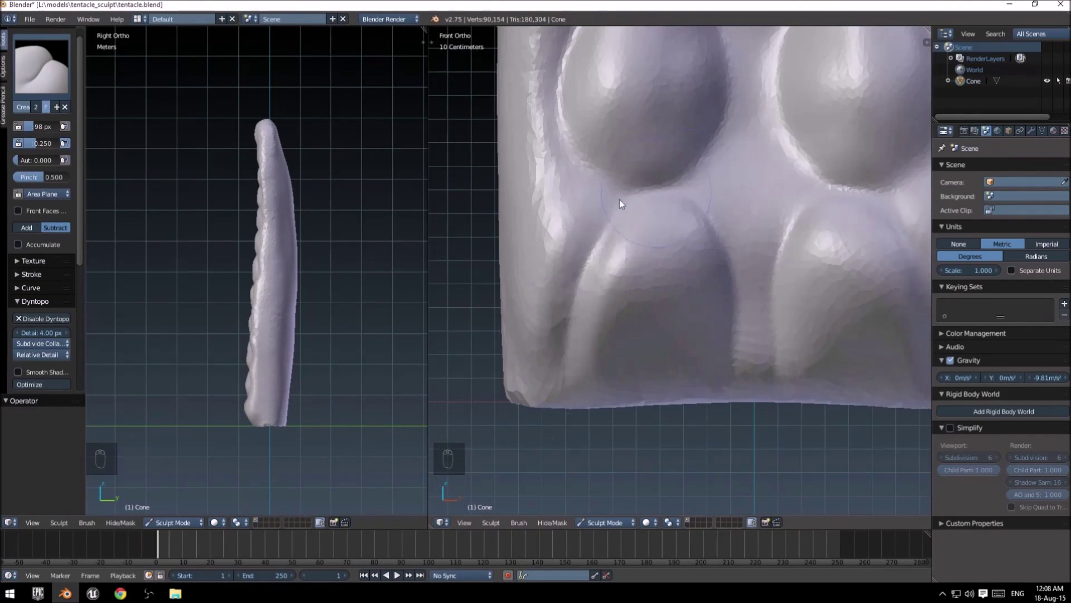
Crease around the small sucker bumps close to the tentacle's tip.
{"action": "scroll", "coordinate": [631, 206], "scroll_direction": "down", "scroll_amount": 6}
{"action": "middle_click_drag", "start_coordinate": [692, 167], "coordinate": [730, 400], "text": "shift"}
{"action": "scroll", "coordinate": [725, 357], "scroll_direction": "up", "scroll_amount": 6}
{"action": "mouse_move", "coordinate": [744, 234]}
{"action": "left_mouse_down"}
{"action": "mouse_move", "coordinate": [641, 313]}
{"action": "mouse_move", "coordinate": [682, 196]}
{"action": "mouse_move", "coordinate": [792, 106]}
{"action": "left_mouse_up"}
{"action": "scroll", "coordinate": [748, 237], "scroll_direction": "down", "scroll_amount": 5}
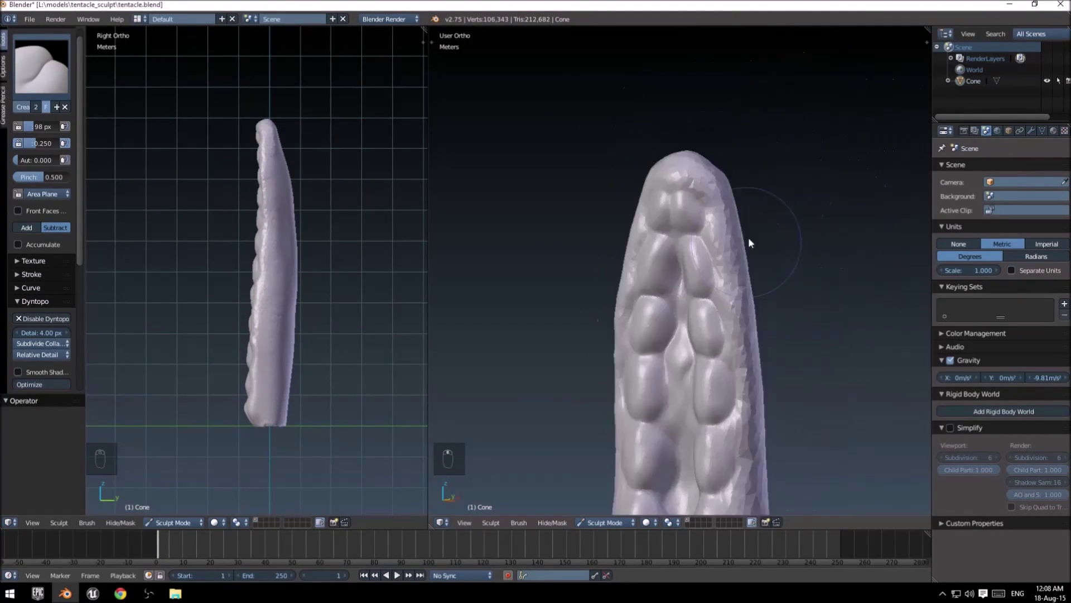
Swell the outlined sucker bumps along the front of the tentacle with the Inflate brush.
{"action": "key", "text": "KP_1"}
{"action": "scroll", "coordinate": [688, 390], "scroll_direction": "up", "scroll_amount": 8}
{"action": "middle_click_drag", "start_coordinate": [689, 450], "coordinate": [664, 330], "text": "shift"}
{"action": "left_click", "coordinate": [41, 67]}
{"action": "left_click", "coordinate": [358, 143]}
{"action": "middle_click_drag", "start_coordinate": [731, 396], "coordinate": [698, 175], "text": "shift"}
{"action": "left_click_drag", "start_coordinate": [698, 174], "coordinate": [704, 313]}
{"action": "scroll", "coordinate": [692, 279], "scroll_direction": "down", "scroll_amount": 1}
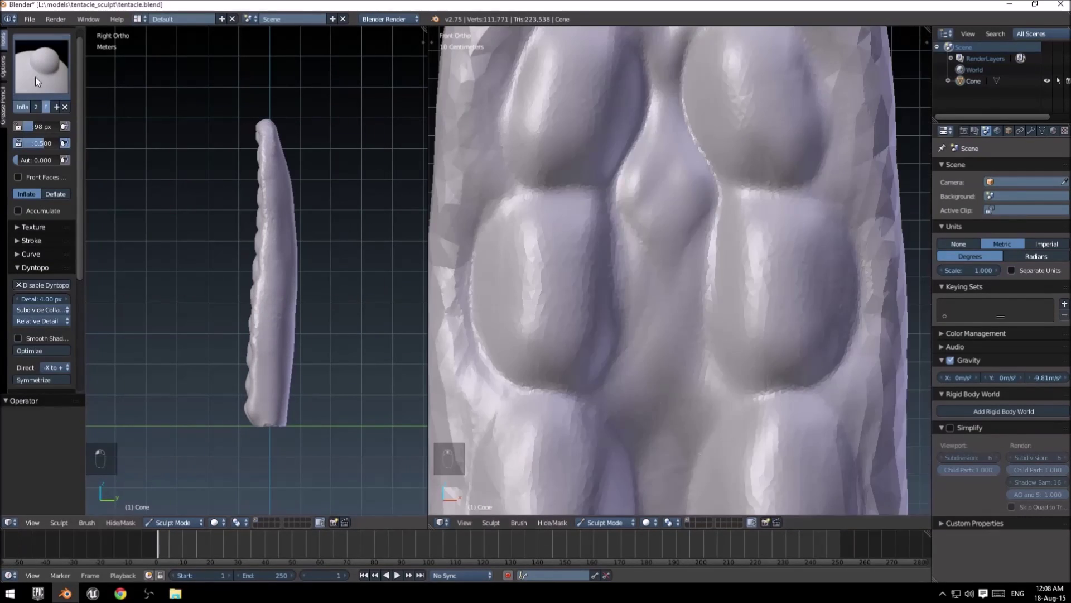
{"action": "left_click_drag", "start_coordinate": [650, 212], "coordinate": [670, 318]}
{"action": "scroll", "coordinate": [659, 267], "scroll_direction": "down", "scroll_amount": 1}
{"action": "left_click_drag", "start_coordinate": [617, 115], "coordinate": [609, 246]}
{"action": "middle_click_drag", "start_coordinate": [623, 111], "coordinate": [638, 240], "text": "shift"}
Carve round dimples into the centres of the lower sucker bumps above the base pair with the Crease brush.
{"action": "left_click", "coordinate": [42, 67]}
{"action": "left_click", "coordinate": [173, 143]}
{"action": "scroll", "coordinate": [532, 240], "scroll_direction": "up", "scroll_amount": 3}
{"action": "middle_click_drag", "start_coordinate": [519, 245], "coordinate": [619, 256], "text": "shift"}
{"action": "mouse_move", "coordinate": [604, 254]}
{"action": "left_mouse_down"}
{"action": "mouse_move", "coordinate": [644, 215]}
{"action": "mouse_move", "coordinate": [620, 279]}
{"action": "left_mouse_up"}
{"action": "middle_click_drag", "start_coordinate": [629, 396], "coordinate": [629, 248], "text": "shift"}
{"action": "left_click_drag", "start_coordinate": [629, 373], "coordinate": [663, 343]}
{"action": "middle_click_drag", "start_coordinate": [631, 480], "coordinate": [630, 168], "text": "shift"}
{"action": "mouse_move", "coordinate": [602, 279]}
{"action": "left_mouse_down"}
{"action": "mouse_move", "coordinate": [635, 304]}
{"action": "mouse_move", "coordinate": [602, 262]}
{"action": "left_mouse_up"}
{"action": "scroll", "coordinate": [623, 342], "scroll_direction": "down", "scroll_amount": 5}
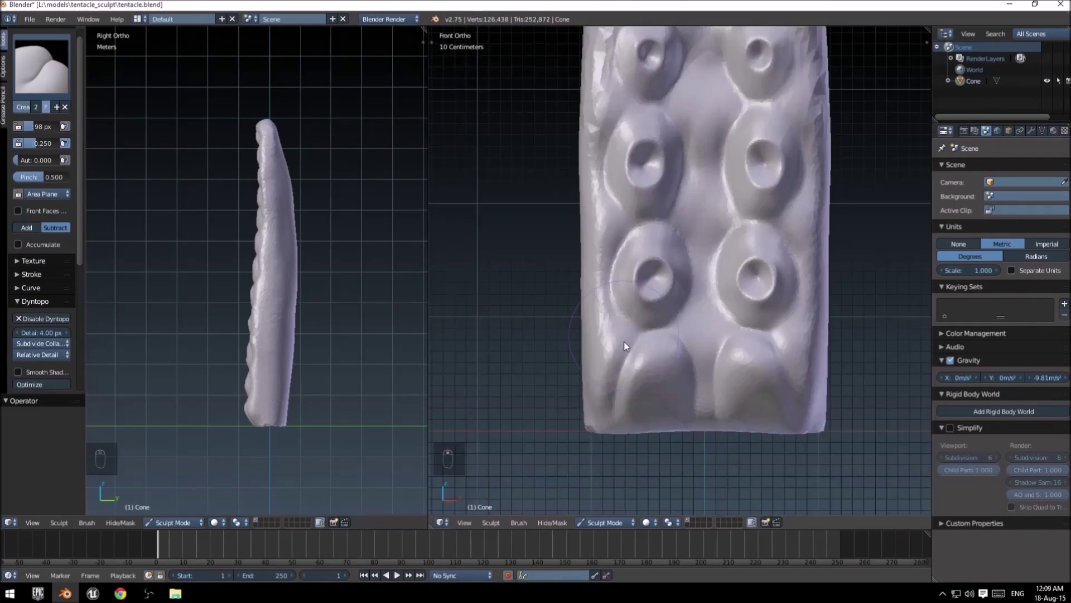
{"action": "scroll", "coordinate": [624, 341], "scroll_direction": "up", "scroll_amount": 2}
{"action": "middle_click_drag", "start_coordinate": [625, 424], "coordinate": [622, 293], "text": "shift"}
{"action": "left_click_drag", "start_coordinate": [621, 293], "coordinate": [605, 268]}
{"action": "key", "text": "ctrl+z"}
Inflate the lowest pair of sucker bumps at the tentacle's base.
{"action": "left_click", "coordinate": [42, 67]}
{"action": "left_click", "coordinate": [359, 143]}
{"action": "mouse_move", "coordinate": [563, 355]}
{"action": "left_mouse_down"}
{"action": "mouse_move", "coordinate": [508, 341]}
{"action": "mouse_move", "coordinate": [624, 350]}
{"action": "left_mouse_up"}
{"action": "middle_click_drag", "start_coordinate": [625, 167], "coordinate": [638, 480], "text": "shift"}
Return to the Crease brush and carve round dimples into the mid-length pairs of suckers.
{"action": "left_click", "coordinate": [37, 66]}
{"action": "left_click", "coordinate": [173, 143]}
{"action": "scroll", "coordinate": [609, 167], "scroll_direction": "up", "scroll_amount": 2}
{"action": "middle_click_drag", "start_coordinate": [595, 79], "coordinate": [615, 176], "text": "shift"}
{"action": "left_click_drag", "start_coordinate": [615, 176], "coordinate": [611, 171]}
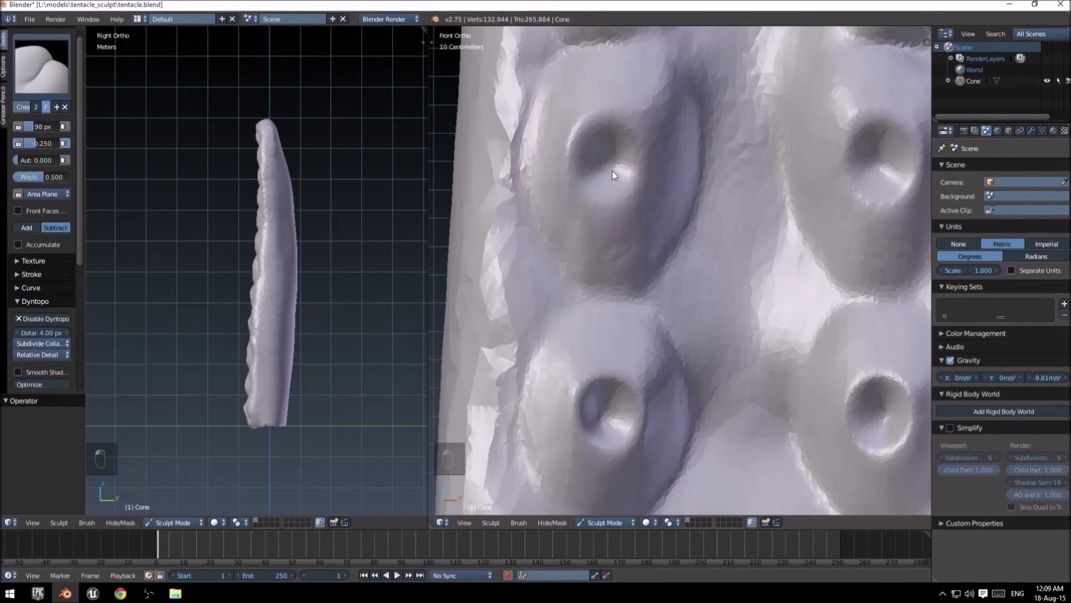
{"action": "mouse_move", "coordinate": [622, 55]}
{"action": "middle_mouse_down", "text": "shift"}
{"action": "mouse_move", "coordinate": [645, 250]}
{"action": "mouse_move", "coordinate": [619, 312]}
{"action": "middle_mouse_up", "text": "shift"}
{"action": "mouse_move", "coordinate": [605, 212]}
{"action": "left_mouse_down"}
{"action": "mouse_move", "coordinate": [620, 273]}
{"action": "mouse_move", "coordinate": [605, 217]}
{"action": "left_mouse_up"}
Carve round dimples into the successive pairs of suckers further up the tentacle.
{"action": "mouse_move", "coordinate": [620, 67]}
{"action": "middle_mouse_down", "text": "shift"}
{"action": "mouse_move", "coordinate": [661, 327]}
{"action": "mouse_move", "coordinate": [644, 223]}
{"action": "middle_mouse_up", "text": "shift"}
{"action": "mouse_move", "coordinate": [630, 263]}
{"action": "left_mouse_down"}
{"action": "mouse_move", "coordinate": [645, 314]}
{"action": "mouse_move", "coordinate": [672, 256]}
{"action": "left_mouse_up"}
{"action": "middle_click_drag", "start_coordinate": [642, 61], "coordinate": [616, 320], "text": "shift"}
{"action": "mouse_move", "coordinate": [616, 321]}
{"action": "left_mouse_down"}
{"action": "mouse_move", "coordinate": [609, 283]}
{"action": "mouse_move", "coordinate": [613, 324]}
{"action": "left_mouse_up"}
{"action": "middle_click_drag", "start_coordinate": [630, 112], "coordinate": [646, 349], "text": "shift"}
{"action": "middle_click_drag", "start_coordinate": [646, 168], "coordinate": [669, 302], "text": "shift"}
{"action": "mouse_move", "coordinate": [669, 301]}
{"action": "left_mouse_down"}
{"action": "mouse_move", "coordinate": [646, 356]}
{"action": "mouse_move", "coordinate": [664, 301]}
{"action": "left_mouse_up"}
Carve dimples into the last small pairs of suckers just below the tentacle's tip.
{"action": "scroll", "coordinate": [665, 250], "scroll_direction": "up", "scroll_amount": 3}
{"action": "scroll", "coordinate": [665, 250], "scroll_direction": "down", "scroll_amount": 2}
{"action": "mouse_move", "coordinate": [664, 245]}
{"action": "left_mouse_down"}
{"action": "mouse_move", "coordinate": [609, 184]}
{"action": "mouse_move", "coordinate": [659, 235]}
{"action": "left_mouse_up"}
{"action": "mouse_move", "coordinate": [664, 112]}
{"action": "middle_mouse_down", "text": "shift"}
{"action": "mouse_move", "coordinate": [711, 377]}
{"action": "mouse_move", "coordinate": [664, 223]}
{"action": "middle_mouse_up", "text": "shift"}
{"action": "mouse_move", "coordinate": [664, 229]}
{"action": "left_mouse_down"}
{"action": "mouse_move", "coordinate": [689, 284]}
{"action": "mouse_move", "coordinate": [631, 251]}
{"action": "mouse_move", "coordinate": [697, 279]}
{"action": "mouse_move", "coordinate": [544, 356]}
{"action": "mouse_move", "coordinate": [719, 312]}
{"action": "left_mouse_up"}
{"action": "scroll", "coordinate": [704, 320], "scroll_direction": "down", "scroll_amount": 6}
{"action": "scroll", "coordinate": [704, 321], "scroll_direction": "up", "scroll_amount": 8}
{"action": "middle_click_drag", "start_coordinate": [725, 167], "coordinate": [720, 268], "text": "shift"}
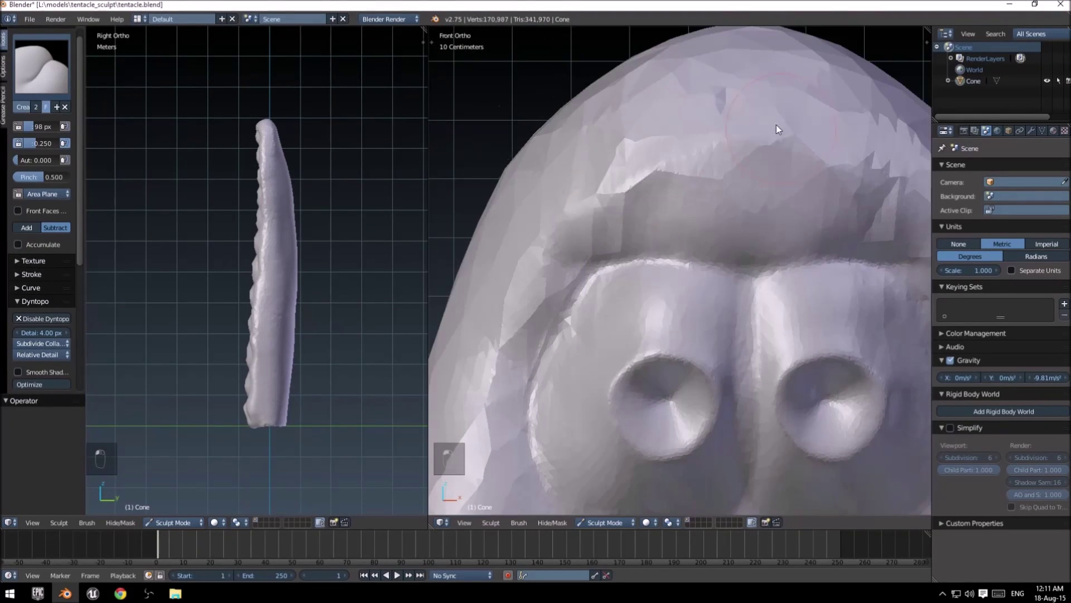
{"action": "left_click_drag", "start_coordinate": [777, 126], "coordinate": [642, 229]}
{"action": "scroll", "coordinate": [641, 229], "scroll_direction": "down", "scroll_amount": 3}
{"action": "key", "text": "ctrl+z"}
Crease the edges and cross lines of the central ridge between the upper rows of suckers.
{"action": "scroll", "coordinate": [781, 341], "scroll_direction": "up", "scroll_amount": 1}
{"action": "scroll", "coordinate": [567, 166], "scroll_direction": "down", "scroll_amount": 4}
{"action": "scroll", "coordinate": [593, 336], "scroll_direction": "up", "scroll_amount": 6}
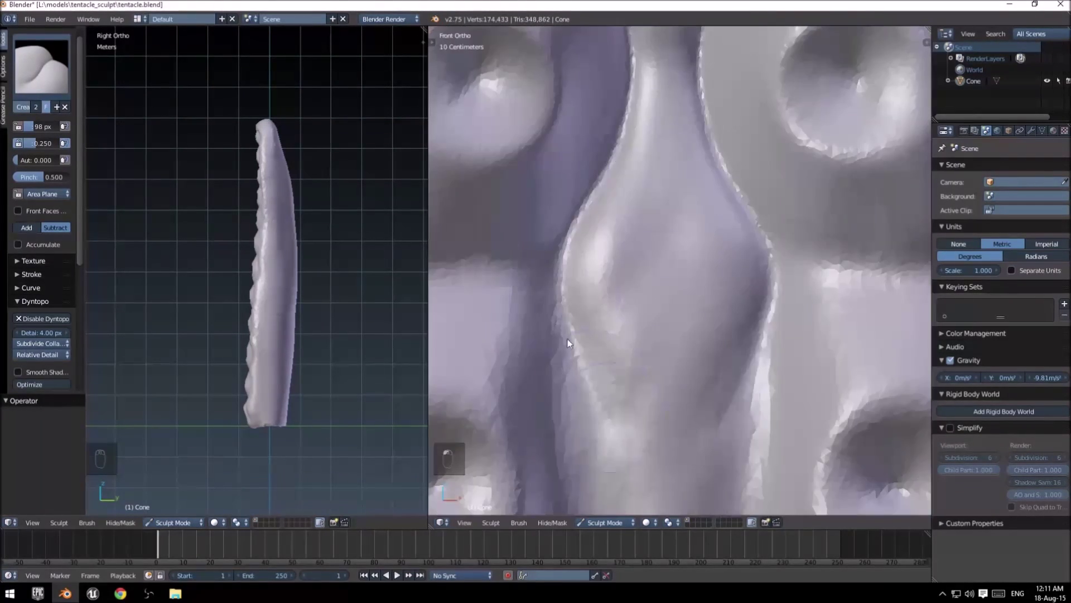
{"action": "scroll", "coordinate": [568, 343], "scroll_direction": "down", "scroll_amount": 3}
{"action": "middle_click_drag", "start_coordinate": [664, 390], "coordinate": [669, 223], "text": "shift"}
{"action": "left_click_drag", "start_coordinate": [669, 223], "coordinate": [634, 378]}
{"action": "middle_click_drag", "start_coordinate": [634, 377], "coordinate": [636, 168], "text": "shift"}
{"action": "left_click_drag", "start_coordinate": [636, 167], "coordinate": [642, 229]}
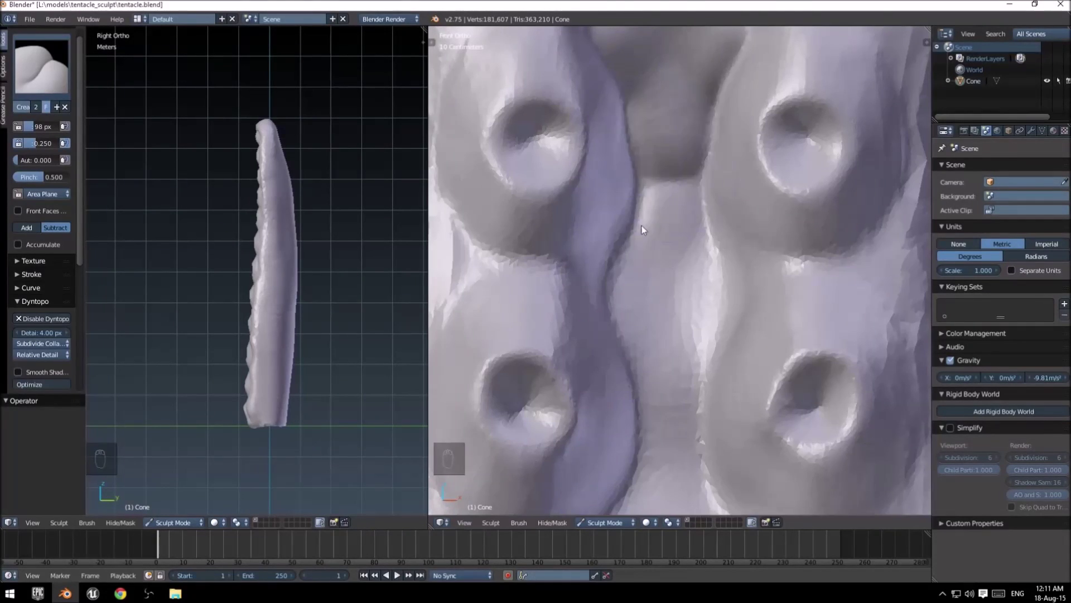
Continue the segmenting creases down the central strip between the mid-length rows of suckers.
{"action": "middle_click_drag", "start_coordinate": [643, 362], "coordinate": [614, 223], "text": "shift"}
{"action": "left_click_drag", "start_coordinate": [592, 240], "coordinate": [559, 313]}
{"action": "middle_click_drag", "start_coordinate": [560, 391], "coordinate": [563, 309], "text": "shift"}
{"action": "scroll", "coordinate": [564, 305], "scroll_direction": "down", "scroll_amount": 4}
{"action": "scroll", "coordinate": [637, 170], "scroll_direction": "up", "scroll_amount": 3}
{"action": "left_click_drag", "start_coordinate": [638, 170], "coordinate": [698, 313]}
{"action": "scroll", "coordinate": [715, 388], "scroll_direction": "down", "scroll_amount": 4}
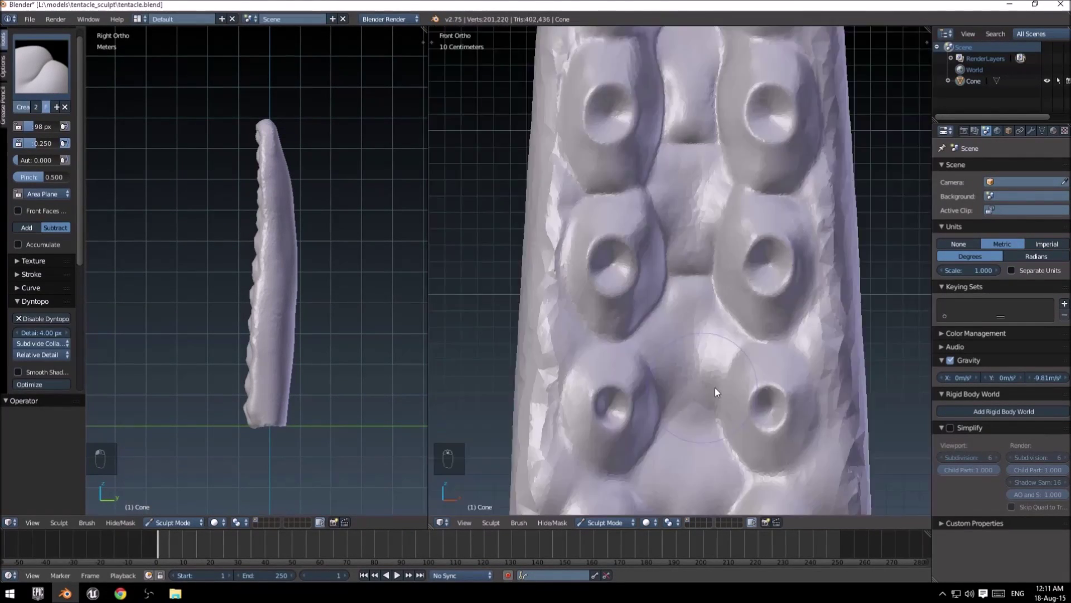
Crease the surface between the sucker rows and around the outer rims of the lower suckers.
{"action": "scroll", "coordinate": [715, 387], "scroll_direction": "up", "scroll_amount": 3}
{"action": "left_click_drag", "start_coordinate": [736, 223], "coordinate": [622, 288]}
{"action": "scroll", "coordinate": [622, 288], "scroll_direction": "down", "scroll_amount": 3}
{"action": "scroll", "coordinate": [550, 154], "scroll_direction": "up", "scroll_amount": 5}
{"action": "scroll", "coordinate": [550, 153], "scroll_direction": "down", "scroll_amount": 3}
{"action": "scroll", "coordinate": [622, 177], "scroll_direction": "up", "scroll_amount": 4}
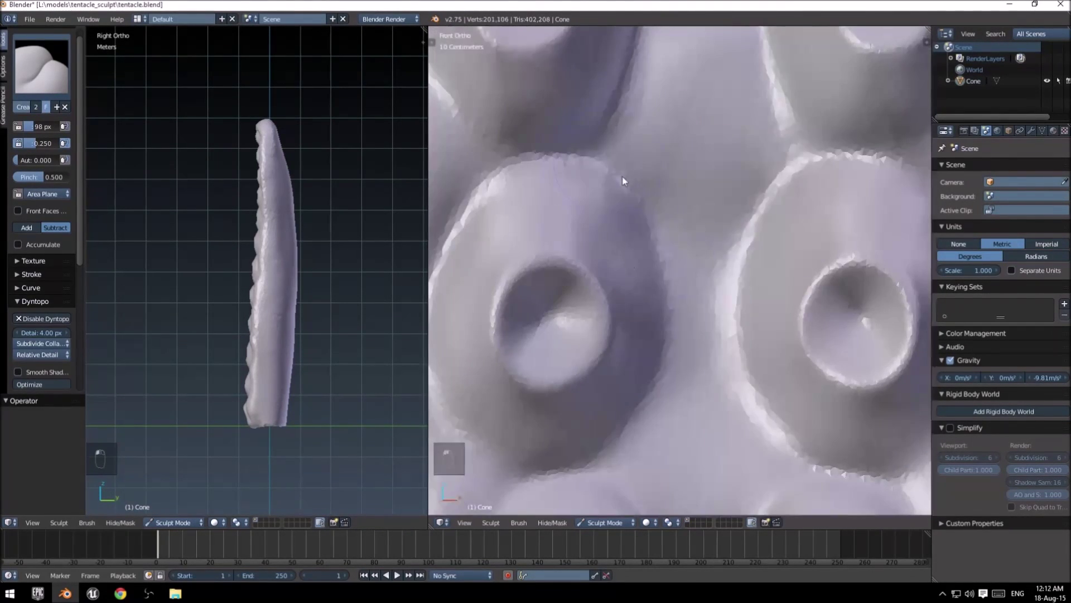
Sharpen the inner side of the lower suckers' outer rims with further crease strokes.
{"action": "left_click_drag", "start_coordinate": [621, 176], "coordinate": [702, 346]}
{"action": "scroll", "coordinate": [678, 187], "scroll_direction": "down", "scroll_amount": 4}
{"action": "scroll", "coordinate": [678, 187], "scroll_direction": "up", "scroll_amount": 5}
{"action": "left_click_drag", "start_coordinate": [741, 286], "coordinate": [737, 350]}
{"action": "scroll", "coordinate": [694, 329], "scroll_direction": "down", "scroll_amount": 6}
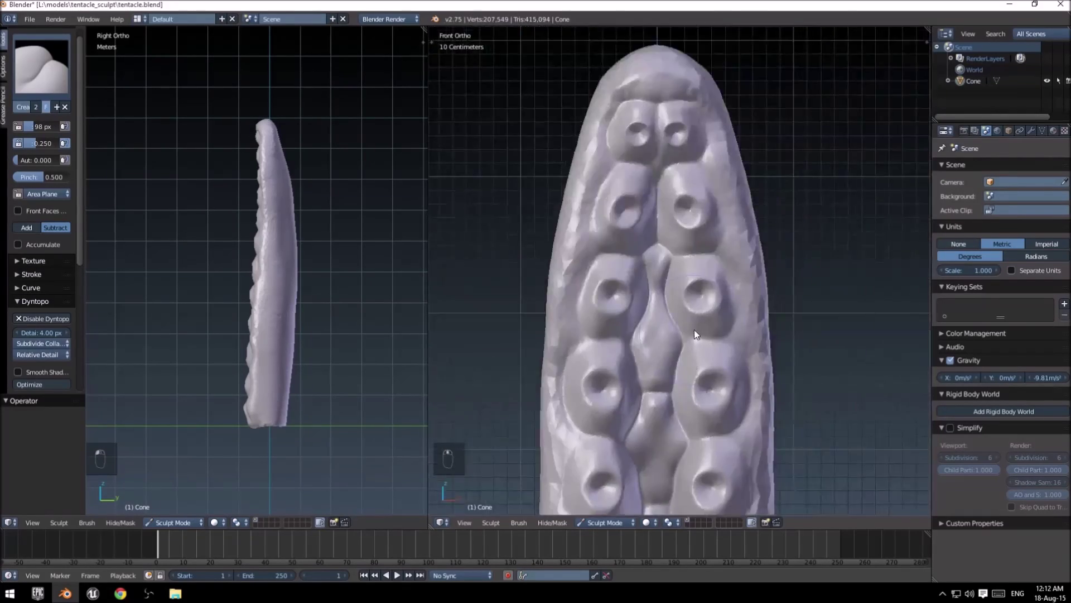
Switch to the Clay brush and build up the tentacle's side surface beside the suckers.
{"action": "mouse_move", "coordinate": [694, 329]}
{"action": "middle_mouse_down"}
{"action": "mouse_move", "coordinate": [550, 213]}
{"action": "mouse_move", "coordinate": [701, 174]}
{"action": "mouse_move", "coordinate": [564, 212]}
{"action": "middle_mouse_up"}
{"action": "scroll", "coordinate": [563, 212], "scroll_direction": "up", "scroll_amount": 5}
{"action": "scroll", "coordinate": [265, 267], "scroll_direction": "down", "scroll_amount": 2}
{"action": "key", "text": "c"}
{"action": "mouse_move", "coordinate": [557, 391]}
{"action": "left_mouse_down"}
{"action": "mouse_move", "coordinate": [547, 211]}
{"action": "mouse_move", "coordinate": [588, 340]}
{"action": "left_mouse_up"}
{"action": "scroll", "coordinate": [547, 211], "scroll_direction": "down", "scroll_amount": 3}
Add clay along the side and rounded tip of the tentacle around the topmost suckers.
{"action": "middle_click_drag", "start_coordinate": [588, 341], "coordinate": [616, 434]}
{"action": "left_click_drag", "start_coordinate": [616, 434], "coordinate": [609, 212]}
{"action": "scroll", "coordinate": [688, 144], "scroll_direction": "up", "scroll_amount": 2}
{"action": "left_click_drag", "start_coordinate": [688, 144], "coordinate": [688, 335]}
{"action": "middle_click_drag", "start_coordinate": [688, 144], "coordinate": [680, 215], "text": "shift"}
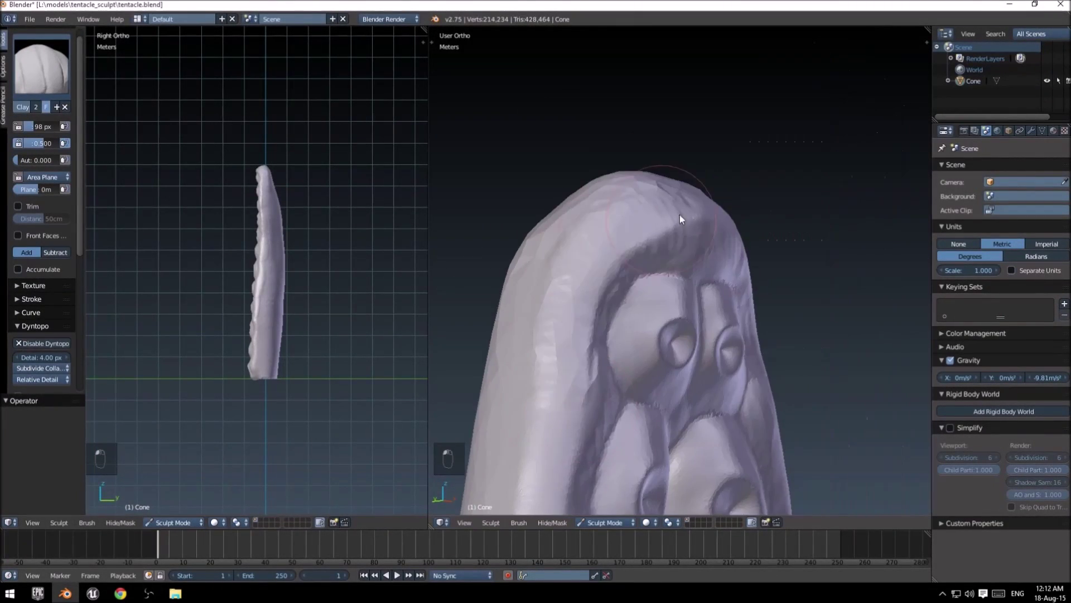
Add clay down the lower part of the tentacle's side, beside the outer edge of the sucker row.
{"action": "scroll", "coordinate": [683, 330], "scroll_direction": "down", "scroll_amount": 6}
{"action": "mouse_move", "coordinate": [682, 330]}
{"action": "middle_mouse_down"}
{"action": "mouse_move", "coordinate": [527, 206]}
{"action": "mouse_move", "coordinate": [649, 325]}
{"action": "middle_mouse_up"}
{"action": "scroll", "coordinate": [650, 325], "scroll_direction": "up", "scroll_amount": 5}
{"action": "scroll", "coordinate": [650, 325], "scroll_direction": "up", "scroll_amount": 2}
{"action": "left_click_drag", "start_coordinate": [670, 254], "coordinate": [675, 369]}
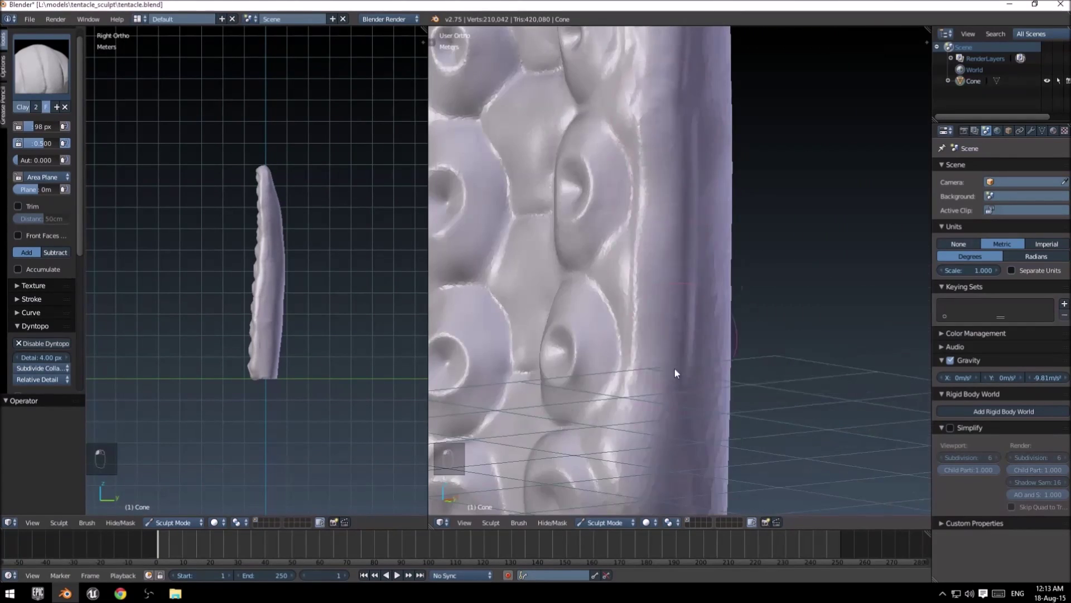
Switch to the Crease brush and cut a groove between the upper suckers and the tentacle's side edge.
{"action": "scroll", "coordinate": [674, 368], "scroll_direction": "down", "scroll_amount": 2}
{"action": "middle_click_drag", "start_coordinate": [675, 368], "coordinate": [653, 312]}
{"action": "scroll", "coordinate": [629, 116], "scroll_direction": "up", "scroll_amount": 2}
{"action": "key", "text": "shift+c"}
{"action": "middle_click_drag", "start_coordinate": [630, 116], "coordinate": [637, 114]}
{"action": "scroll", "coordinate": [637, 115], "scroll_direction": "up", "scroll_amount": 2}
{"action": "left_click_drag", "start_coordinate": [637, 115], "coordinate": [692, 335]}
{"action": "middle_click_drag", "start_coordinate": [692, 334], "coordinate": [693, 282], "text": "shift"}
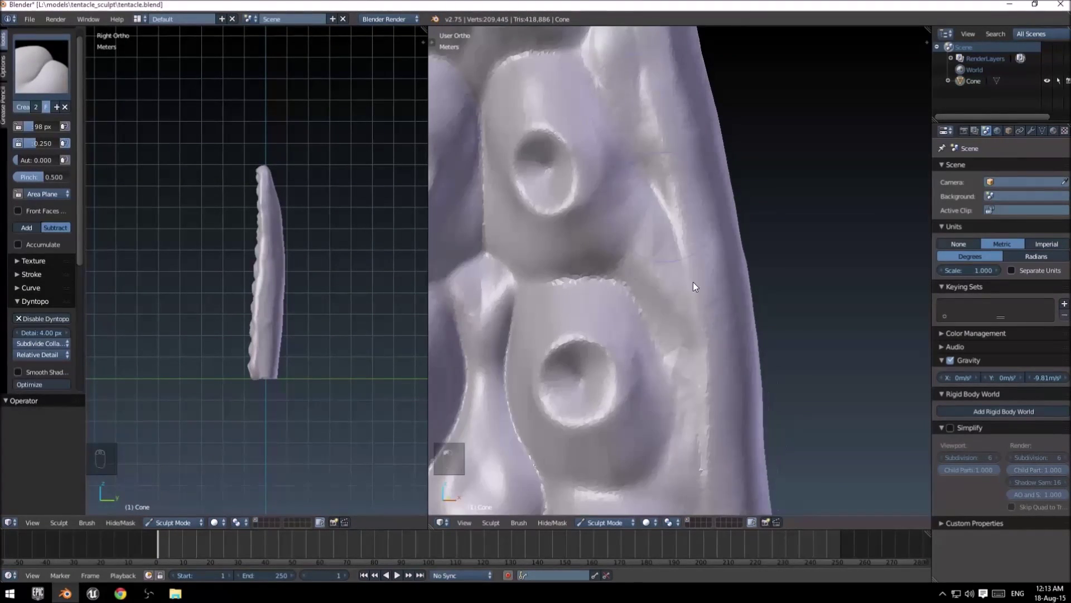
{"action": "left_click_drag", "start_coordinate": [692, 282], "coordinate": [701, 469]}
Continue the side groove downward past the mid-height suckers with overlapping crease strokes.
{"action": "middle_click_drag", "start_coordinate": [700, 468], "coordinate": [608, 267], "text": "shift"}
{"action": "left_click_drag", "start_coordinate": [608, 267], "coordinate": [613, 446]}
{"action": "middle_click_drag", "start_coordinate": [614, 446], "coordinate": [602, 216], "text": "shift"}
{"action": "left_click_drag", "start_coordinate": [601, 217], "coordinate": [608, 413]}
{"action": "middle_click_drag", "start_coordinate": [608, 413], "coordinate": [620, 223], "text": "shift"}
{"action": "left_click_drag", "start_coordinate": [620, 190], "coordinate": [625, 329]}
{"action": "middle_click_drag", "start_coordinate": [625, 513], "coordinate": [616, 325], "text": "shift"}
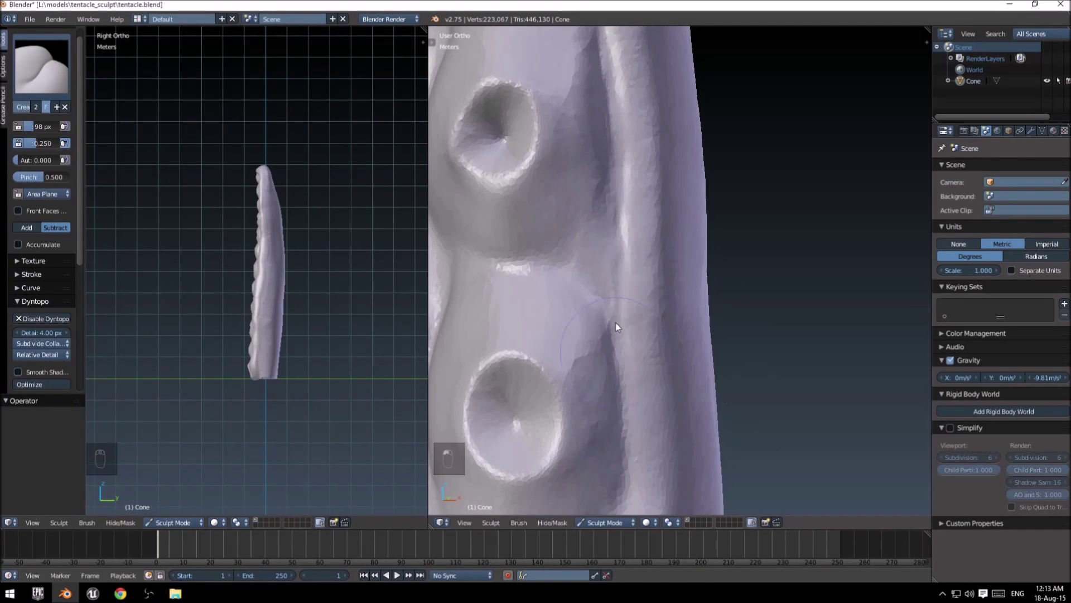
{"action": "middle_click_drag", "start_coordinate": [615, 437], "coordinate": [606, 234], "text": "shift"}
{"action": "left_click_drag", "start_coordinate": [605, 234], "coordinate": [608, 346]}
{"action": "middle_click_drag", "start_coordinate": [608, 435], "coordinate": [620, 189], "text": "shift"}
Extend the groove along the lower suckers toward the base, separating them from the tentacle's side.
{"action": "mouse_move", "coordinate": [620, 190]}
{"action": "left_mouse_down"}
{"action": "mouse_move", "coordinate": [627, 324]}
{"action": "mouse_move", "coordinate": [625, 313]}
{"action": "left_mouse_up"}
{"action": "left_click_drag", "start_coordinate": [616, 111], "coordinate": [617, 219]}
{"action": "middle_click_drag", "start_coordinate": [618, 346], "coordinate": [575, 122], "text": "shift"}
{"action": "left_click_drag", "start_coordinate": [575, 122], "coordinate": [594, 380]}
{"action": "middle_click_drag", "start_coordinate": [597, 438], "coordinate": [567, 205], "text": "shift"}
{"action": "left_click_drag", "start_coordinate": [566, 204], "coordinate": [571, 324]}
{"action": "middle_click_drag", "start_coordinate": [573, 435], "coordinate": [590, 232], "text": "shift"}
{"action": "left_click_drag", "start_coordinate": [586, 167], "coordinate": [583, 381]}
{"action": "middle_click_drag", "start_coordinate": [583, 381], "coordinate": [594, 237], "text": "shift"}
{"action": "left_click_drag", "start_coordinate": [594, 190], "coordinate": [601, 383]}
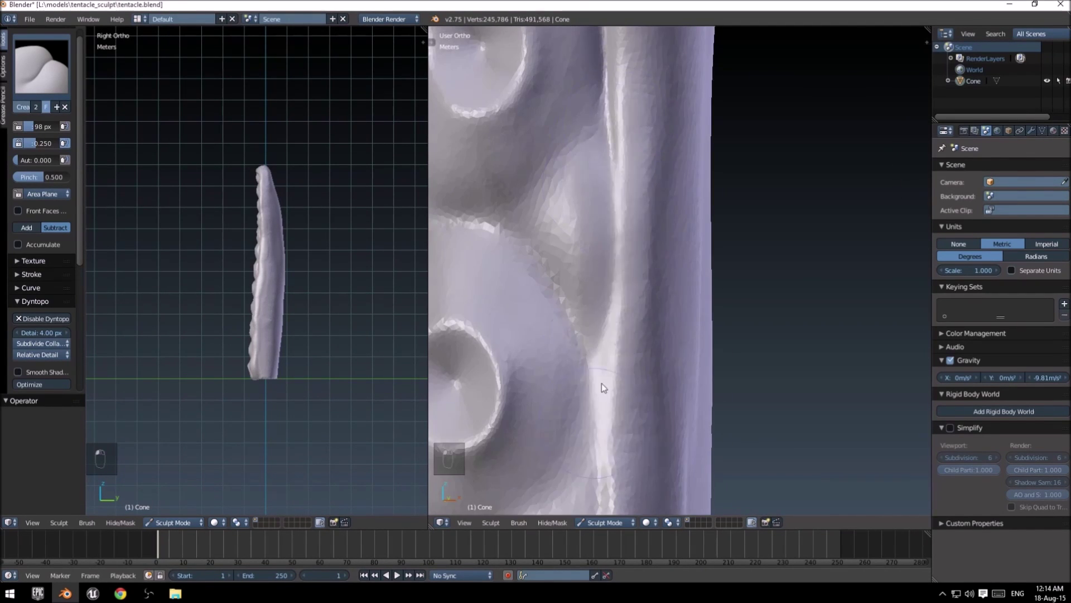
Examine the sucker rows, the side grooves and the tentacle's overall profile from several angles.
{"action": "scroll", "coordinate": [602, 357], "scroll_direction": "down", "scroll_amount": 4}
{"action": "mouse_move", "coordinate": [602, 383]}
{"action": "middle_mouse_down"}
{"action": "mouse_move", "coordinate": [528, 339]}
{"action": "mouse_move", "coordinate": [725, 175]}
{"action": "middle_mouse_up"}
{"action": "scroll", "coordinate": [528, 340], "scroll_direction": "down", "scroll_amount": 4}
{"action": "scroll", "coordinate": [527, 339], "scroll_direction": "down", "scroll_amount": 4}
{"action": "scroll", "coordinate": [726, 175], "scroll_direction": "up", "scroll_amount": 9}
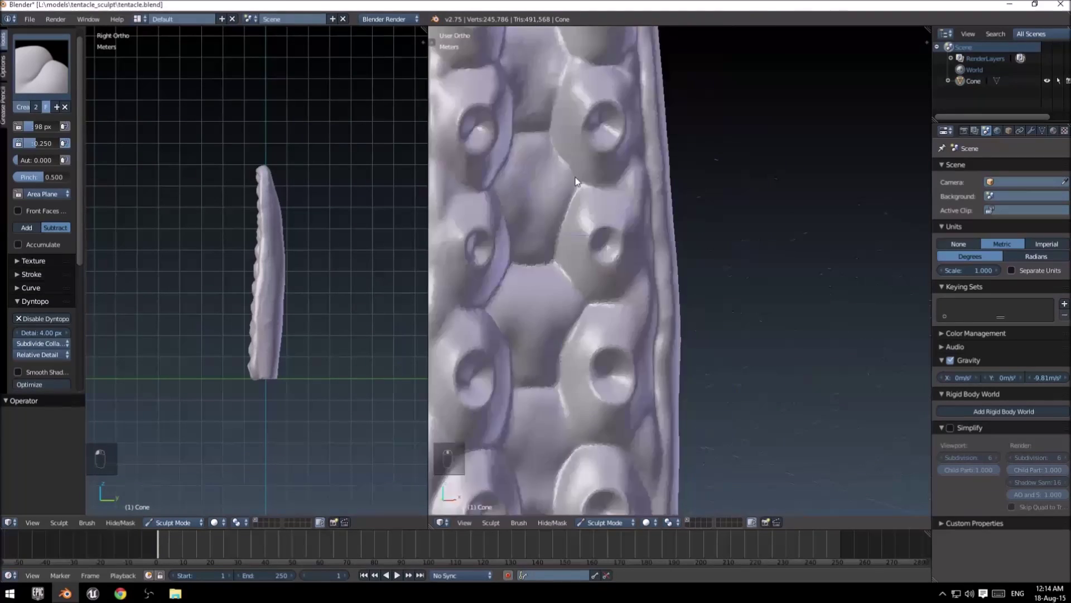
{"action": "middle_click_drag", "start_coordinate": [574, 182], "coordinate": [686, 212], "text": "shift"}
{"action": "scroll", "coordinate": [56, 305], "scroll_direction": "down", "scroll_amount": 3}
{"action": "left_click", "coordinate": [55, 303]}
{"action": "middle_click_drag", "start_coordinate": [184, 315], "coordinate": [304, 318]}
{"action": "scroll", "coordinate": [304, 323], "scroll_direction": "up", "scroll_amount": 4}
{"action": "scroll", "coordinate": [622, 244], "scroll_direction": "down", "scroll_amount": 5}
{"action": "middle_click_drag", "start_coordinate": [622, 244], "coordinate": [664, 402], "text": "shift"}
Switch to the Clay Strips brush and build up the middle of the tentacle's back.
{"action": "mouse_move", "coordinate": [659, 251]}
{"action": "middle_mouse_down"}
{"action": "mouse_move", "coordinate": [730, 237]}
{"action": "mouse_move", "coordinate": [765, 245]}
{"action": "middle_mouse_up"}
{"action": "scroll", "coordinate": [45, 112], "scroll_direction": "up", "scroll_amount": 4}
{"action": "left_click", "coordinate": [42, 79]}
{"action": "left_click", "coordinate": [123, 134]}
{"action": "key", "text": "KP_3"}
{"action": "mouse_move", "coordinate": [742, 162]}
{"action": "left_mouse_down"}
{"action": "mouse_move", "coordinate": [731, 182]}
{"action": "mouse_move", "coordinate": [728, 318]}
{"action": "left_mouse_up"}
{"action": "key", "text": "ctrl+z"}
{"action": "left_click_drag", "start_coordinate": [726, 141], "coordinate": [725, 347]}
Build up the lower part of the tentacle's back with long vertical clay strokes toward the base.
{"action": "middle_click_drag", "start_coordinate": [726, 347], "coordinate": [699, 300]}
{"action": "middle_click_drag", "start_coordinate": [699, 357], "coordinate": [688, 195], "text": "shift"}
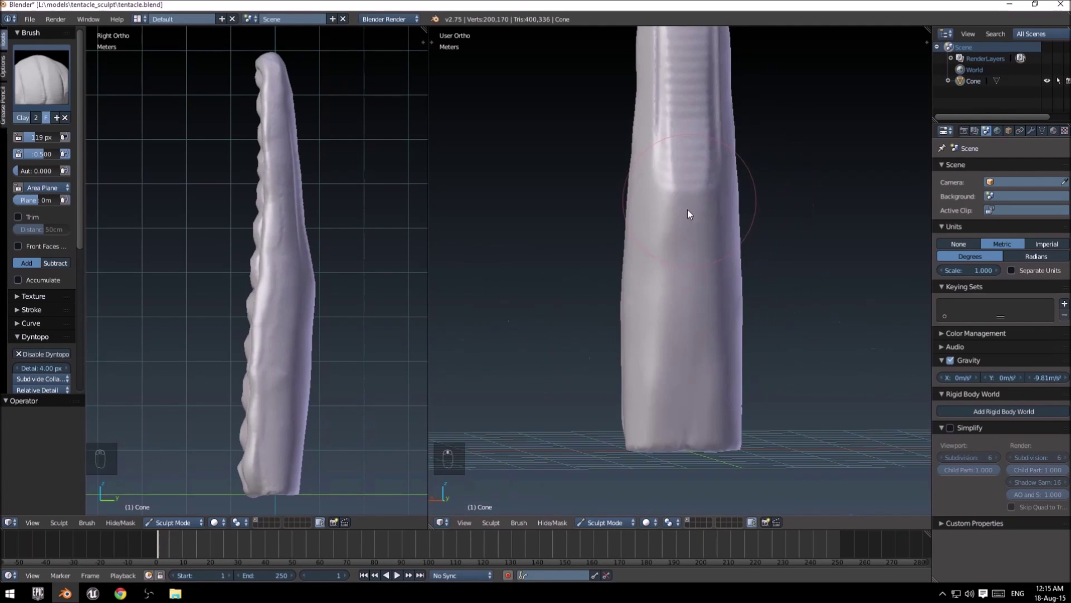
{"action": "left_click_drag", "start_coordinate": [688, 209], "coordinate": [695, 450]}
{"action": "scroll", "coordinate": [695, 334], "scroll_direction": "up", "scroll_amount": 2}
{"action": "middle_click_drag", "start_coordinate": [678, 161], "coordinate": [719, 215], "text": "shift"}
{"action": "mouse_move", "coordinate": [719, 215]}
{"action": "left_mouse_down"}
{"action": "mouse_move", "coordinate": [702, 269]}
{"action": "mouse_move", "coordinate": [720, 379]}
{"action": "left_mouse_up"}
Try adding clay beside the ridge on the upper back, and undo the last strokes.
{"action": "scroll", "coordinate": [714, 313], "scroll_direction": "down", "scroll_amount": 3}
{"action": "middle_click_drag", "start_coordinate": [290, 312], "coordinate": [223, 316]}
{"action": "key", "text": "KP_3"}
{"action": "scroll", "coordinate": [691, 167], "scroll_direction": "up", "scroll_amount": 3}
{"action": "middle_click_drag", "start_coordinate": [658, 167], "coordinate": [698, 126]}
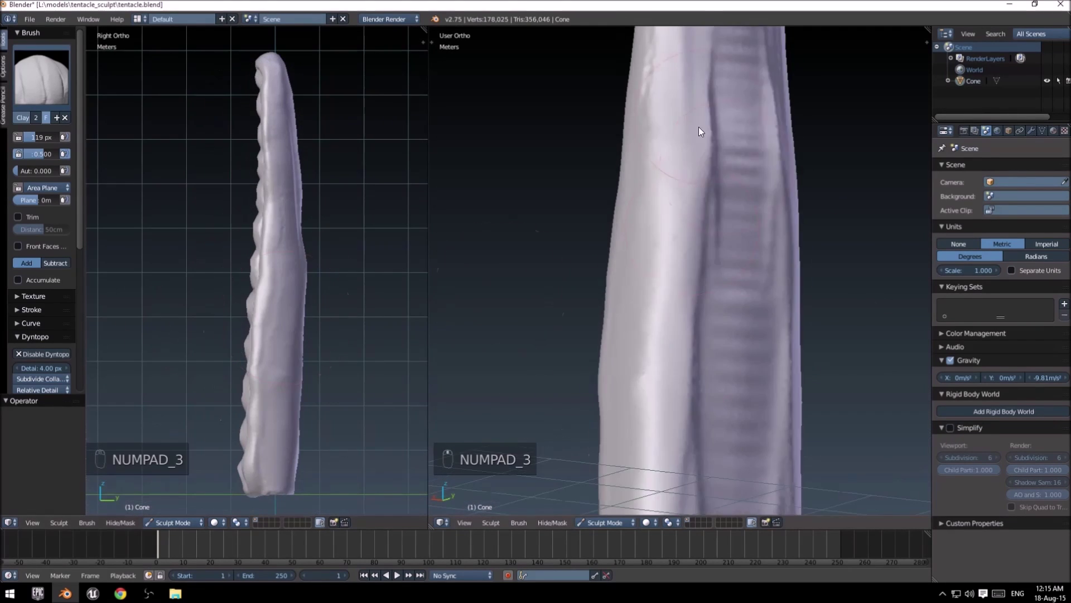
{"action": "left_click_drag", "start_coordinate": [698, 126], "coordinate": [658, 225]}
{"action": "middle_click_drag", "start_coordinate": [658, 225], "coordinate": [727, 315]}
{"action": "key", "text": "ctrl+z"}
{"action": "key", "text": "ctrl+z"}
{"action": "key", "text": "ctrl+z"}
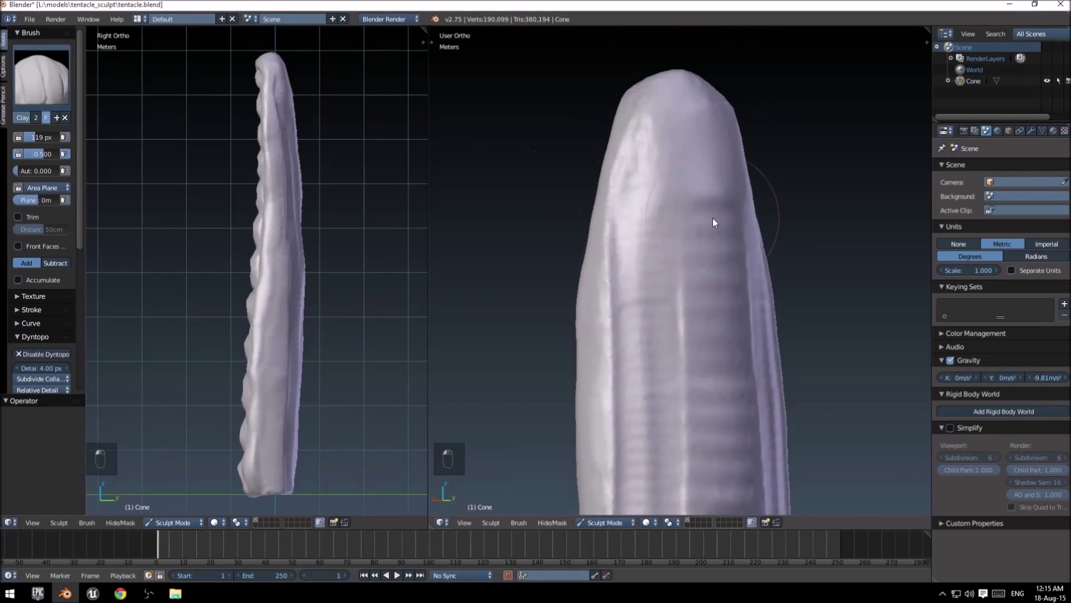
Switch to the Crease brush and sharpen the surface around an upper sucker on the front of the tentacle.
{"action": "middle_click_drag", "start_coordinate": [718, 244], "coordinate": [661, 434]}
{"action": "scroll", "coordinate": [725, 335], "scroll_direction": "up", "scroll_amount": 4}
{"action": "mouse_move", "coordinate": [661, 357]}
{"action": "middle_mouse_down"}
{"action": "mouse_move", "coordinate": [775, 300]}
{"action": "mouse_move", "coordinate": [497, 346]}
{"action": "mouse_move", "coordinate": [585, 253]}
{"action": "mouse_move", "coordinate": [681, 313]}
{"action": "mouse_move", "coordinate": [569, 279]}
{"action": "middle_mouse_up"}
{"action": "scroll", "coordinate": [775, 301], "scroll_direction": "up", "scroll_amount": 4}
{"action": "scroll", "coordinate": [497, 346], "scroll_direction": "down", "scroll_amount": 8}
{"action": "scroll", "coordinate": [569, 279], "scroll_direction": "down", "scroll_amount": 3}
{"action": "left_click", "coordinate": [42, 78]}
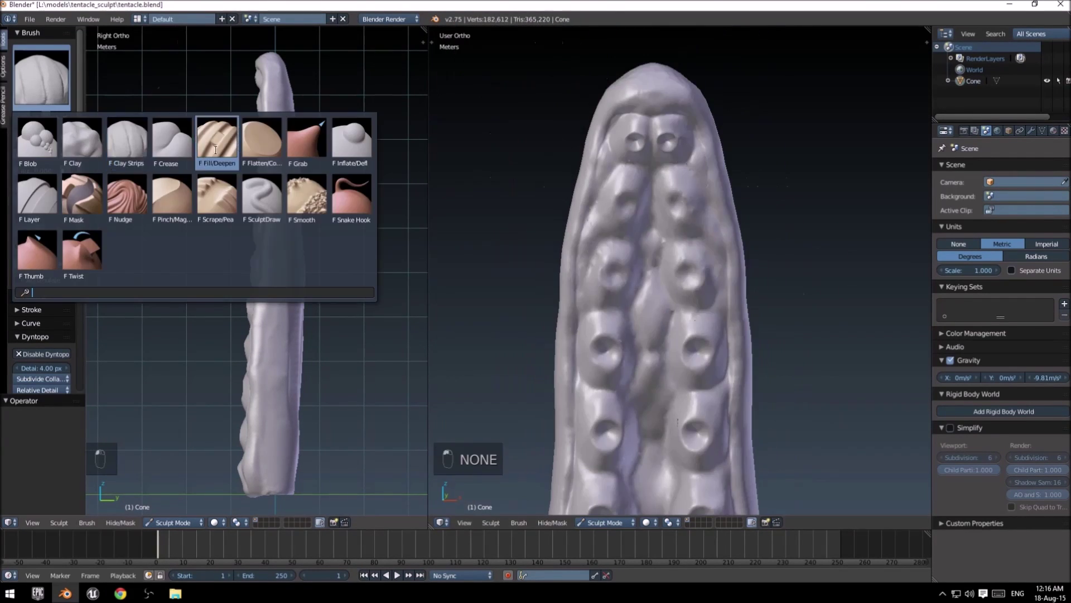
{"action": "left_click", "coordinate": [170, 141]}
{"action": "scroll", "coordinate": [658, 245], "scroll_direction": "up", "scroll_amount": 5}
{"action": "scroll", "coordinate": [657, 245], "scroll_direction": "up", "scroll_amount": 4}
{"action": "mouse_move", "coordinate": [622, 212]}
{"action": "left_mouse_down"}
{"action": "mouse_move", "coordinate": [630, 333]}
{"action": "mouse_move", "coordinate": [620, 206]}
{"action": "left_mouse_up"}
{"action": "key", "text": "ctrl+z"}
{"action": "left_click_drag", "start_coordinate": [582, 288], "coordinate": [647, 346]}
{"action": "middle_click_drag", "start_coordinate": [647, 346], "coordinate": [641, 279]}
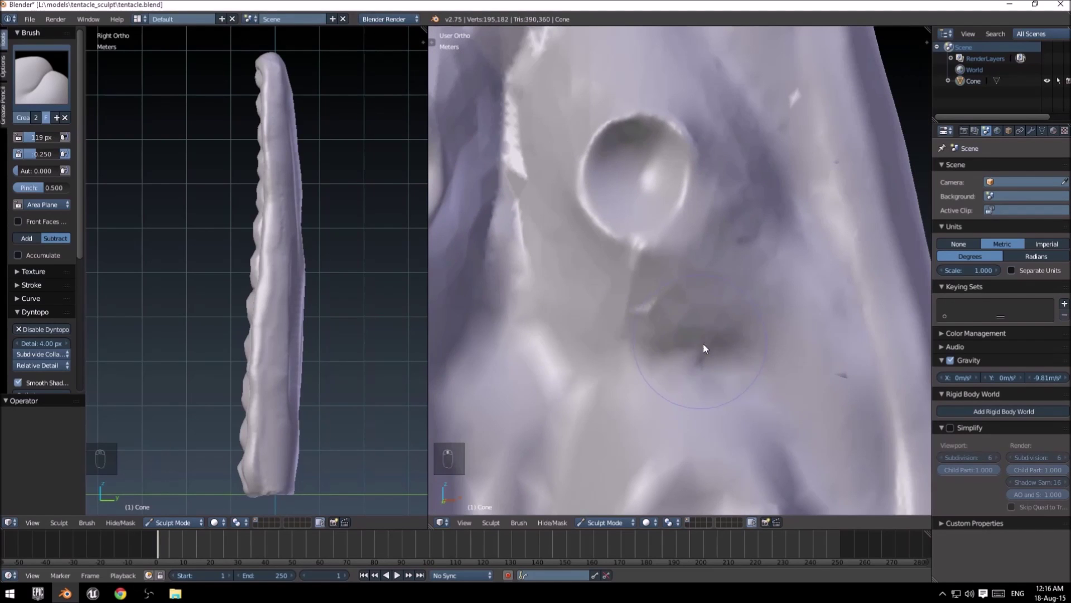
Crease the outlines of the upper suckers and the central gap beside the third pair.
{"action": "left_click_drag", "start_coordinate": [703, 346], "coordinate": [629, 375]}
{"action": "left_click_drag", "start_coordinate": [519, 56], "coordinate": [557, 463]}
{"action": "left_click_drag", "start_coordinate": [721, 387], "coordinate": [721, 360]}
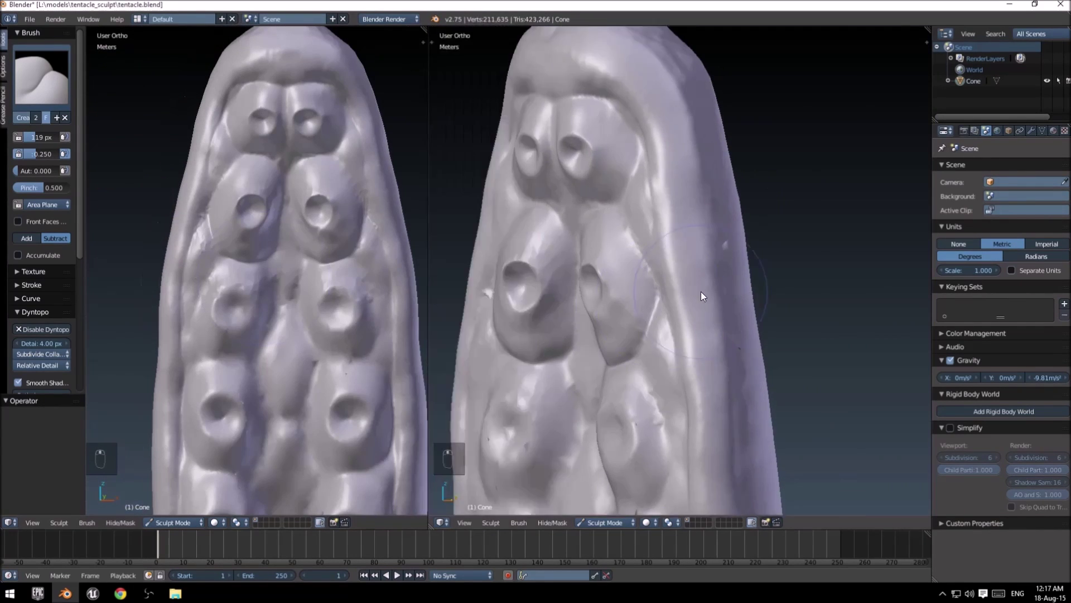
{"action": "middle_click_drag", "start_coordinate": [700, 291], "coordinate": [614, 279]}
{"action": "scroll", "coordinate": [641, 251], "scroll_direction": "up", "scroll_amount": 4}
{"action": "left_click_drag", "start_coordinate": [691, 112], "coordinate": [641, 112]}
{"action": "middle_click_drag", "start_coordinate": [669, 335], "coordinate": [669, 139], "text": "shift"}
{"action": "left_click_drag", "start_coordinate": [586, 167], "coordinate": [535, 233]}
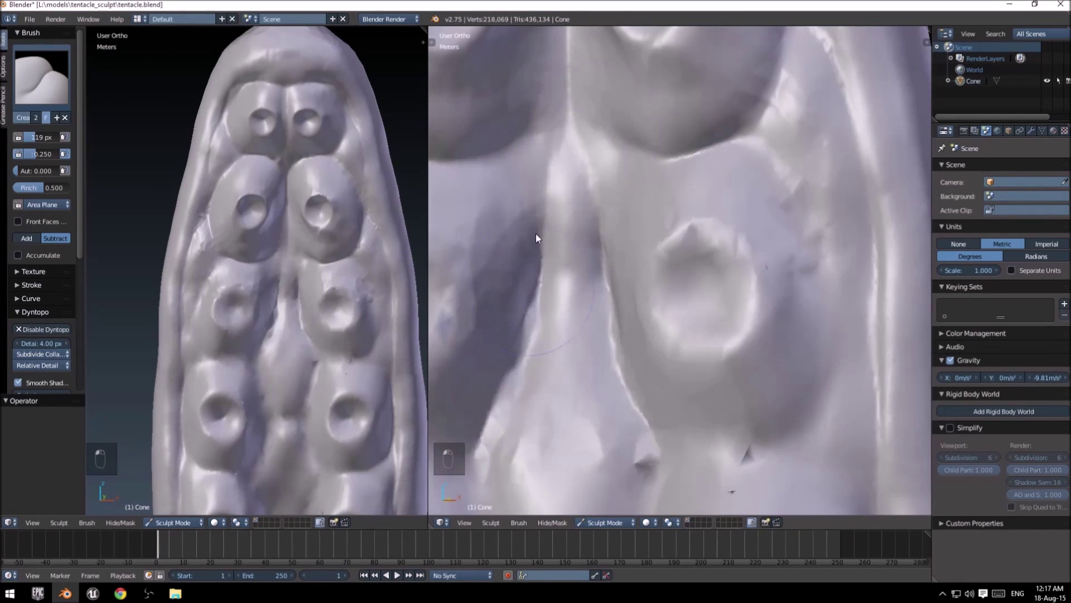
Sharpen the dimple rims and outer outline of the third pair of suckers from the tip.
{"action": "middle_click_drag", "start_coordinate": [558, 268], "coordinate": [781, 267], "text": "shift"}
{"action": "left_click_drag", "start_coordinate": [781, 167], "coordinate": [732, 245]}
{"action": "left_click_drag", "start_coordinate": [641, 206], "coordinate": [704, 301]}
{"action": "scroll", "coordinate": [674, 248], "scroll_direction": "up", "scroll_amount": 1}
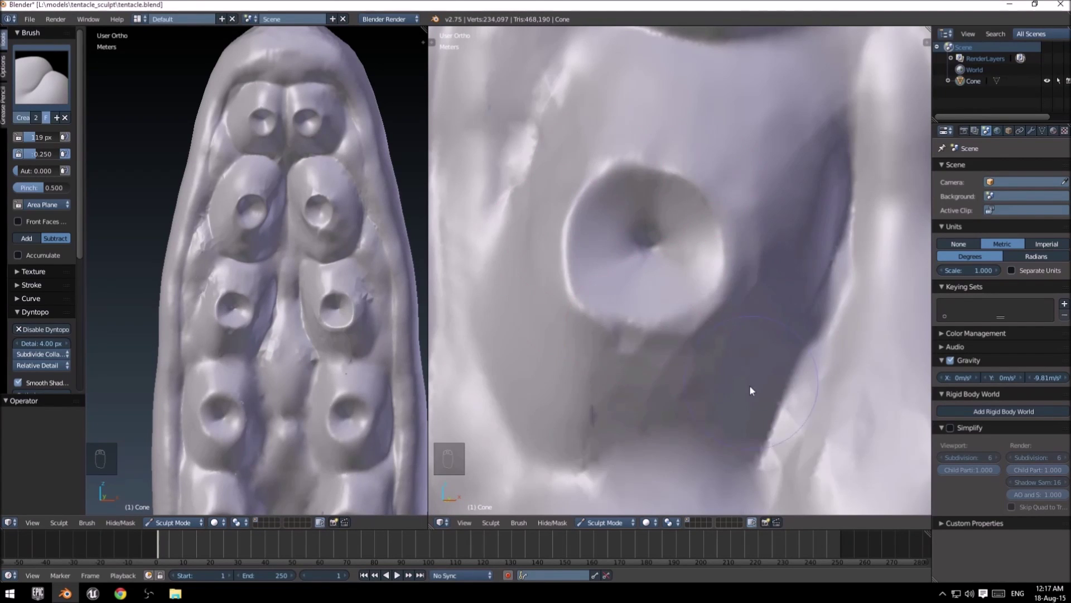
{"action": "mouse_move", "coordinate": [581, 446]}
{"action": "left_mouse_down"}
{"action": "mouse_move", "coordinate": [777, 459]}
{"action": "mouse_move", "coordinate": [502, 218]}
{"action": "left_mouse_up"}
Crease the inner edges of the mid-height suckers where they meet the central plates.
{"action": "scroll", "coordinate": [318, 318], "scroll_direction": "up", "scroll_amount": 3}
{"action": "middle_click_drag", "start_coordinate": [318, 318], "coordinate": [257, 335], "text": "shift"}
{"action": "scroll", "coordinate": [293, 347], "scroll_direction": "down", "scroll_amount": 5}
{"action": "scroll", "coordinate": [284, 311], "scroll_direction": "up", "scroll_amount": 4}
{"action": "scroll", "coordinate": [285, 311], "scroll_direction": "up", "scroll_amount": 1}
{"action": "left_click_drag", "start_coordinate": [272, 235], "coordinate": [261, 339]}
{"action": "middle_click_drag", "start_coordinate": [261, 340], "coordinate": [262, 337], "text": "shift"}
{"action": "left_click_drag", "start_coordinate": [271, 184], "coordinate": [275, 359]}
{"action": "scroll", "coordinate": [808, 340], "scroll_direction": "down", "scroll_amount": 7}
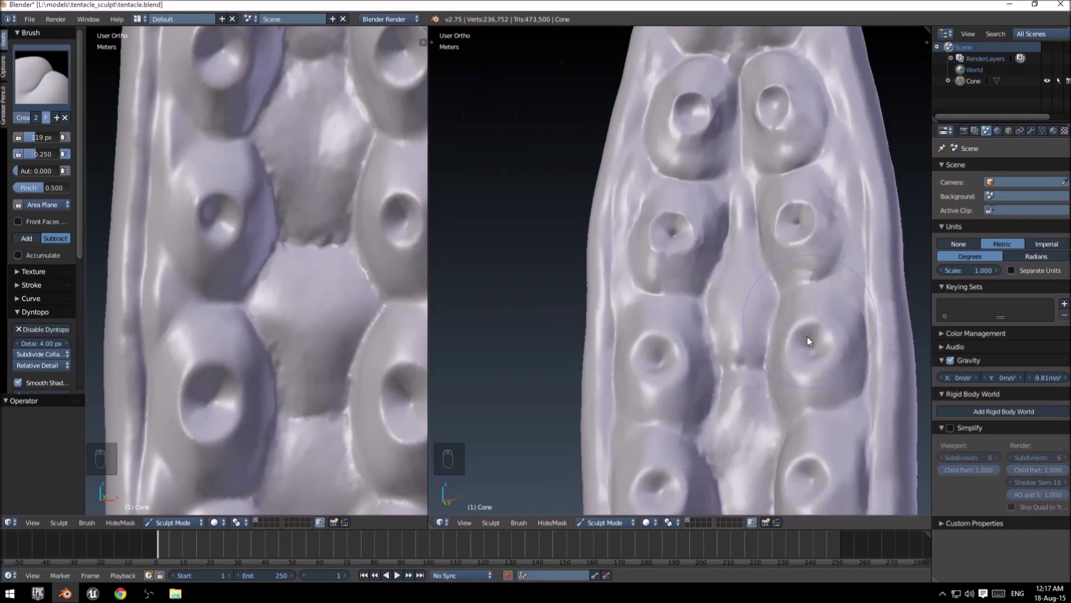
Reduce the brush radius to 32 px and crease the boundary between two vertically adjacent suckers.
{"action": "scroll", "coordinate": [809, 340], "scroll_direction": "up", "scroll_amount": 2}
{"action": "scroll", "coordinate": [246, 290], "scroll_direction": "up", "scroll_amount": 3}
{"action": "middle_click_drag", "start_coordinate": [246, 290], "coordinate": [223, 251], "text": "shift"}
{"action": "left_click_drag", "start_coordinate": [223, 168], "coordinate": [223, 277]}
{"action": "middle_click_drag", "start_coordinate": [223, 276], "coordinate": [329, 156], "text": "shift"}
{"action": "left_click_drag", "start_coordinate": [203, 292], "coordinate": [240, 293]}
{"action": "key", "text": "ctrl+z"}
{"action": "key", "text": "f"}
{"action": "left_click", "coordinate": [224, 287]}
{"action": "left_click_drag", "start_coordinate": [178, 268], "coordinate": [244, 276]}
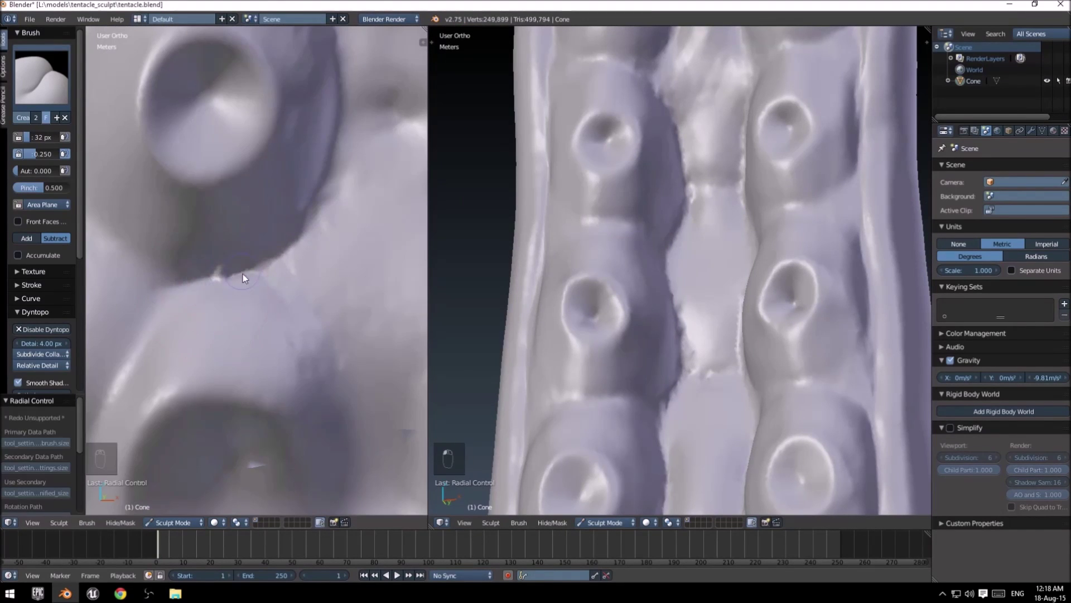
Crease the outer outlines of the neighbouring suckers and smooth the surface between the strokes.
{"action": "scroll", "coordinate": [263, 279], "scroll_direction": "down", "scroll_amount": 2}
{"action": "left_click_drag", "start_coordinate": [385, 312], "coordinate": [380, 463]}
{"action": "mouse_move", "coordinate": [263, 439]}
{"action": "left_mouse_down", "text": "shift"}
{"action": "mouse_move", "coordinate": [275, 424]}
{"action": "mouse_move", "coordinate": [201, 387]}
{"action": "left_mouse_up", "text": "shift"}
{"action": "left_click_drag", "start_coordinate": [215, 285], "coordinate": [126, 453]}
{"action": "mouse_move", "coordinate": [330, 463]}
{"action": "left_mouse_down"}
{"action": "mouse_move", "coordinate": [318, 328]}
{"action": "mouse_move", "coordinate": [284, 278]}
{"action": "left_mouse_up"}
Define the edges of the central plates between the lower sucker rows with crease strokes.
{"action": "middle_click_drag", "start_coordinate": [313, 149], "coordinate": [226, 285], "text": "shift"}
{"action": "left_click_drag", "start_coordinate": [274, 313], "coordinate": [332, 147]}
{"action": "middle_click_drag", "start_coordinate": [166, 145], "coordinate": [230, 321], "text": "shift"}
{"action": "left_click_drag", "start_coordinate": [388, 315], "coordinate": [299, 224]}
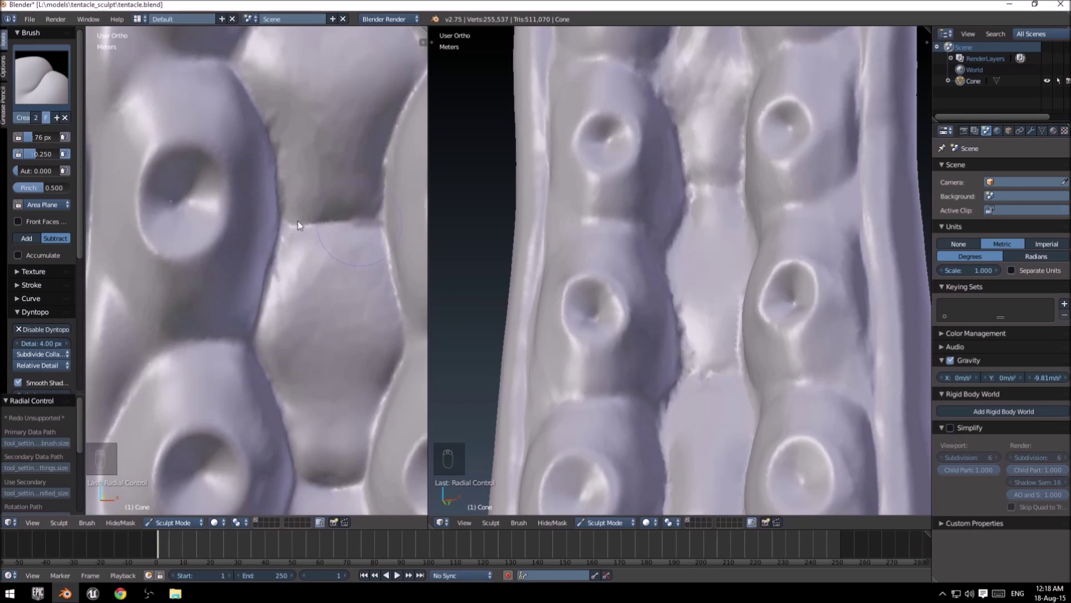
{"action": "middle_click_drag", "start_coordinate": [189, 184], "coordinate": [346, 242], "text": "shift"}
{"action": "scroll", "coordinate": [312, 184], "scroll_direction": "up", "scroll_amount": 1}
{"action": "mouse_move", "coordinate": [299, 134]}
{"action": "left_mouse_down"}
{"action": "mouse_move", "coordinate": [227, 422]}
{"action": "mouse_move", "coordinate": [301, 437]}
{"action": "left_mouse_up"}
{"action": "scroll", "coordinate": [347, 431], "scroll_direction": "down", "scroll_amount": 6}
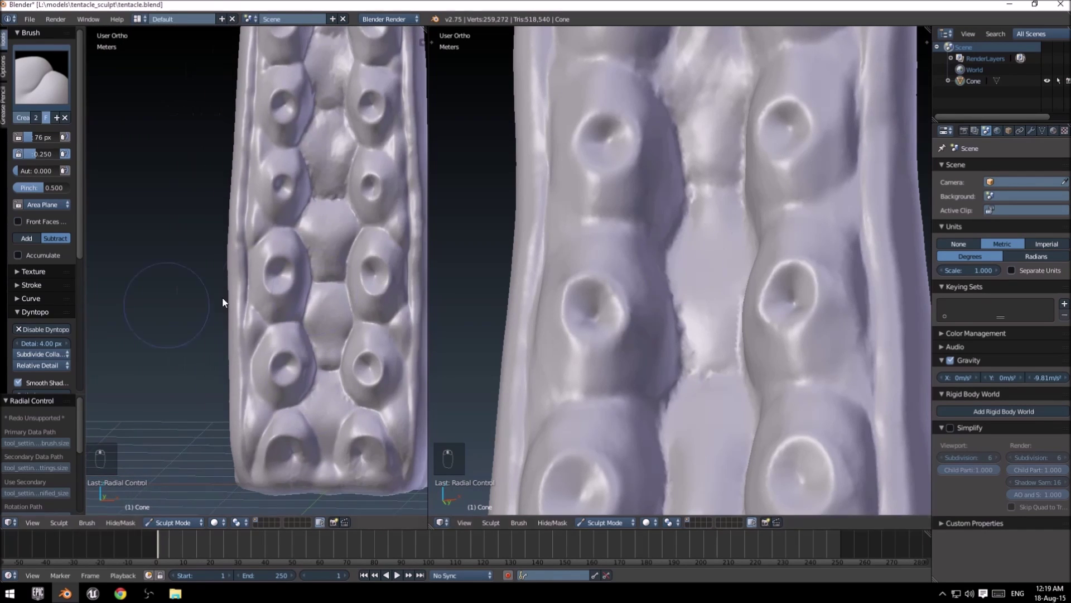
Sharpen the slanted creases between the suckers and the hexagonal plate in the tentacle's centre.
{"action": "middle_click_drag", "start_coordinate": [222, 301], "coordinate": [167, 298]}
{"action": "scroll", "coordinate": [697, 167], "scroll_direction": "down", "scroll_amount": 2}
{"action": "middle_click_drag", "start_coordinate": [698, 167], "coordinate": [719, 99]}
{"action": "scroll", "coordinate": [714, 168], "scroll_direction": "up", "scroll_amount": 6}
{"action": "middle_click_drag", "start_coordinate": [720, 139], "coordinate": [708, 281], "text": "shift"}
{"action": "left_click_drag", "start_coordinate": [918, 178], "coordinate": [864, 304]}
{"action": "middle_click_drag", "start_coordinate": [641, 154], "coordinate": [610, 260], "text": "shift"}
{"action": "left_click_drag", "start_coordinate": [575, 251], "coordinate": [435, 296]}
{"action": "middle_click_drag", "start_coordinate": [751, 140], "coordinate": [728, 223], "text": "shift"}
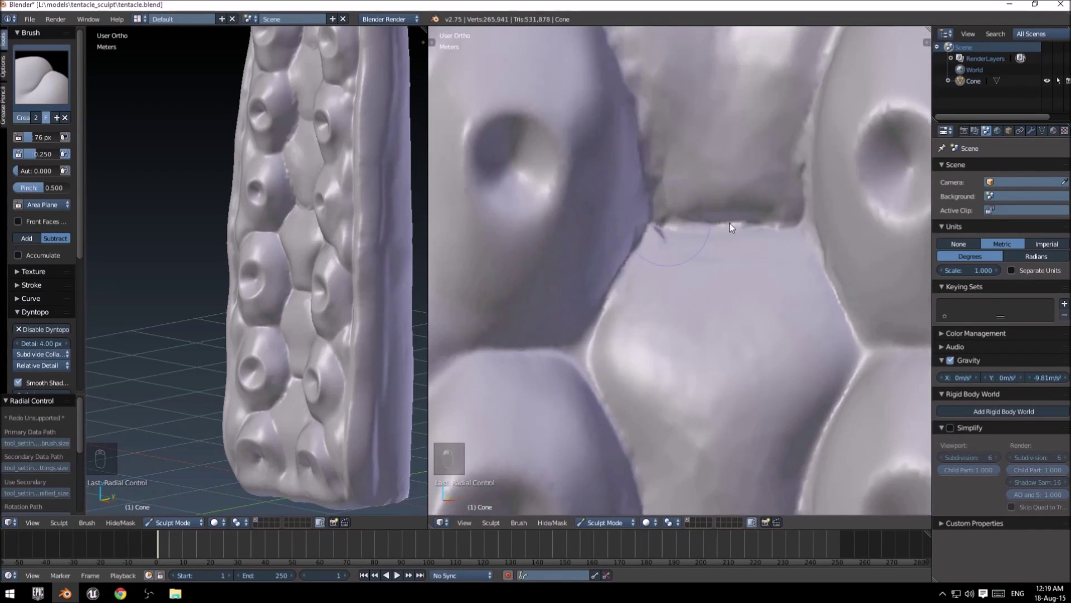
Crease the upper edge of the hexagonal plate and the sucker outlines above it.
{"action": "left_click_drag", "start_coordinate": [729, 222], "coordinate": [642, 240]}
{"action": "scroll", "coordinate": [710, 216], "scroll_direction": "down", "scroll_amount": 6}
{"action": "scroll", "coordinate": [710, 216], "scroll_direction": "up", "scroll_amount": 5}
{"action": "left_click_drag", "start_coordinate": [798, 70], "coordinate": [770, 162]}
{"action": "mouse_move", "coordinate": [649, 154]}
{"action": "left_mouse_down"}
{"action": "mouse_move", "coordinate": [511, 120]}
{"action": "mouse_move", "coordinate": [487, 279]}
{"action": "left_mouse_up"}
{"action": "middle_click_drag", "start_coordinate": [591, 111], "coordinate": [627, 243], "text": "shift"}
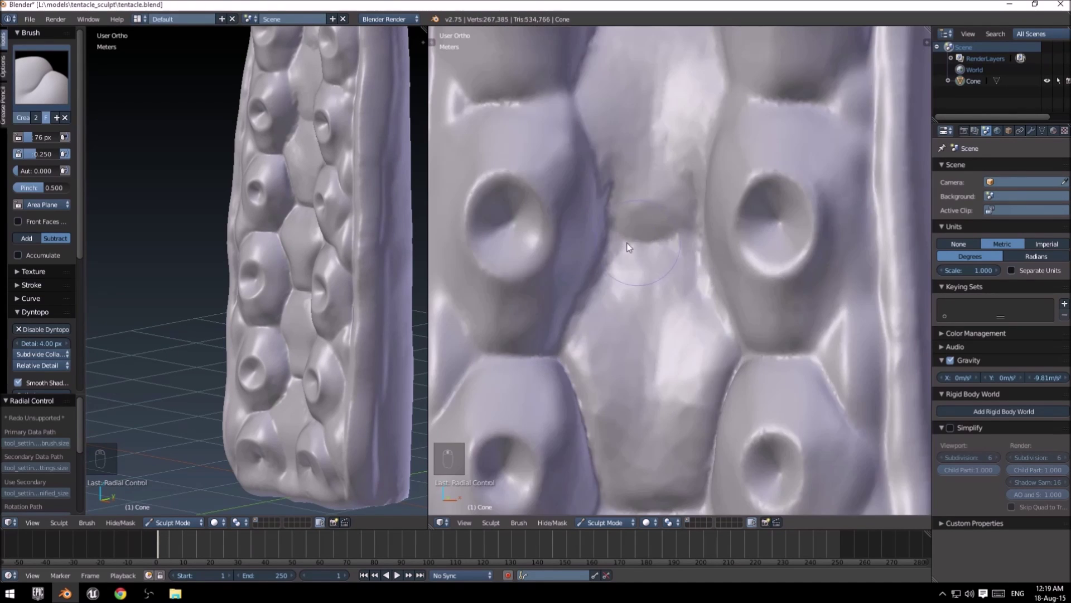
Crease the lower edges and slanted sides of the central plates between the mirrored sucker rows.
{"action": "left_click_drag", "start_coordinate": [626, 244], "coordinate": [692, 245]}
{"action": "middle_click_drag", "start_coordinate": [664, 167], "coordinate": [655, 229], "text": "shift"}
{"action": "left_click_drag", "start_coordinate": [654, 229], "coordinate": [564, 162]}
{"action": "middle_click_drag", "start_coordinate": [613, 161], "coordinate": [629, 280], "text": "shift"}
{"action": "left_click_drag", "start_coordinate": [580, 335], "coordinate": [622, 223]}
{"action": "left_click_drag", "start_coordinate": [629, 243], "coordinate": [683, 246]}
{"action": "middle_click_drag", "start_coordinate": [620, 184], "coordinate": [617, 299], "text": "shift"}
{"action": "mouse_move", "coordinate": [611, 324]}
{"action": "left_mouse_down"}
{"action": "mouse_move", "coordinate": [615, 105]}
{"action": "mouse_move", "coordinate": [628, 84]}
{"action": "left_mouse_up"}
Sharpen the lower edges of the next central plates further up the tentacle with crease strokes.
{"action": "scroll", "coordinate": [602, 112], "scroll_direction": "up", "scroll_amount": 1}
{"action": "middle_click_drag", "start_coordinate": [590, 125], "coordinate": [479, 317], "text": "shift"}
{"action": "left_click_drag", "start_coordinate": [525, 234], "coordinate": [597, 233]}
{"action": "middle_click_drag", "start_coordinate": [591, 111], "coordinate": [625, 246], "text": "shift"}
{"action": "left_click_drag", "start_coordinate": [617, 244], "coordinate": [678, 245]}
{"action": "middle_click_drag", "start_coordinate": [530, 223], "coordinate": [669, 295], "text": "shift"}
{"action": "mouse_move", "coordinate": [676, 306]}
{"action": "left_mouse_down"}
{"action": "mouse_move", "coordinate": [532, 316]}
{"action": "mouse_move", "coordinate": [631, 312]}
{"action": "left_mouse_up"}
Crease the bottom edge and long sides of the following central plate and undo the last stroke.
{"action": "middle_click_drag", "start_coordinate": [675, 223], "coordinate": [700, 416], "text": "shift"}
{"action": "middle_click_drag", "start_coordinate": [625, 111], "coordinate": [637, 310], "text": "shift"}
{"action": "left_click_drag", "start_coordinate": [583, 285], "coordinate": [685, 298]}
{"action": "mouse_move", "coordinate": [751, 458]}
{"action": "left_mouse_down"}
{"action": "mouse_move", "coordinate": [754, 251]}
{"action": "mouse_move", "coordinate": [769, 223]}
{"action": "left_mouse_up"}
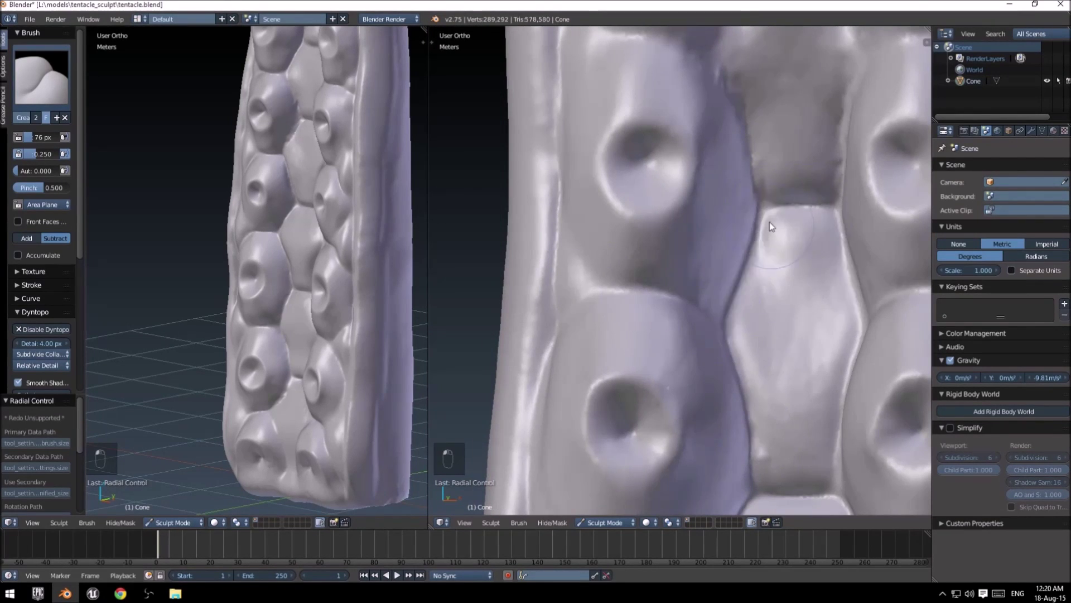
{"action": "middle_click_drag", "start_coordinate": [726, 101], "coordinate": [710, 251], "text": "shift"}
{"action": "mouse_move", "coordinate": [664, 196]}
{"action": "left_mouse_down"}
{"action": "mouse_move", "coordinate": [565, 203]}
{"action": "mouse_move", "coordinate": [541, 318]}
{"action": "left_mouse_up"}
{"action": "middle_click_drag", "start_coordinate": [695, 237], "coordinate": [672, 372], "text": "shift"}
{"action": "key", "text": "ctrl+z"}
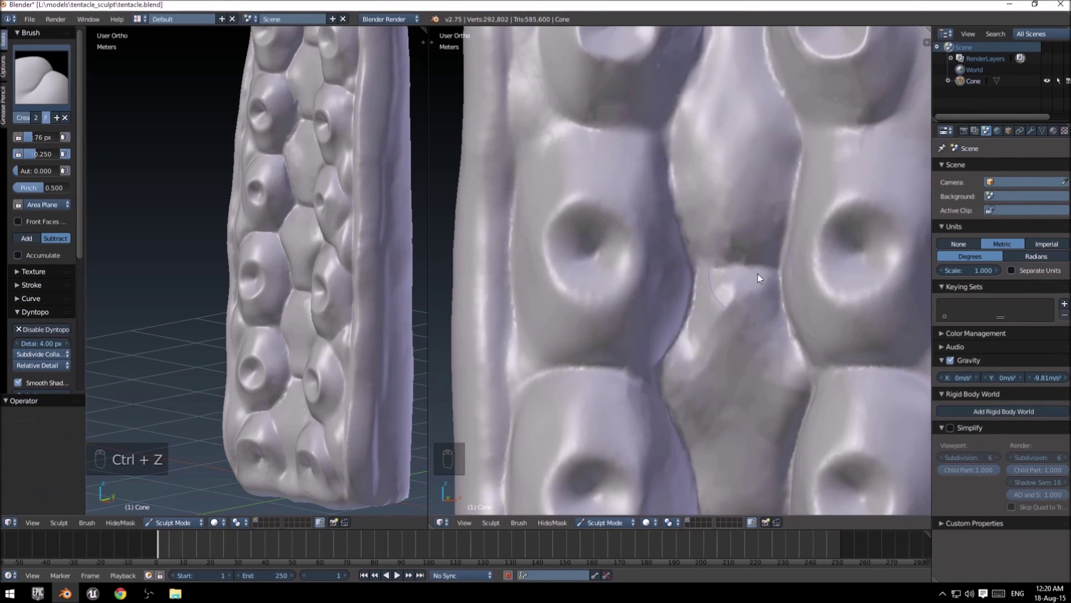
Crease the boundaries of the narrowing plates and the inner outlines of the suckers towards the tip.
{"action": "middle_click_drag", "start_coordinate": [757, 274], "coordinate": [678, 212], "text": "shift"}
{"action": "left_click_drag", "start_coordinate": [630, 304], "coordinate": [608, 293]}
{"action": "middle_click_drag", "start_coordinate": [708, 151], "coordinate": [659, 360], "text": "shift"}
{"action": "mouse_move", "coordinate": [671, 356]}
{"action": "left_mouse_down"}
{"action": "mouse_move", "coordinate": [571, 208]}
{"action": "mouse_move", "coordinate": [474, 354]}
{"action": "mouse_move", "coordinate": [530, 112]}
{"action": "left_mouse_up"}
{"action": "middle_click_drag", "start_coordinate": [660, 240], "coordinate": [660, 375], "text": "shift"}
{"action": "mouse_move", "coordinate": [574, 134]}
{"action": "left_mouse_down"}
{"action": "mouse_move", "coordinate": [609, 237]}
{"action": "mouse_move", "coordinate": [661, 258]}
{"action": "left_mouse_up"}
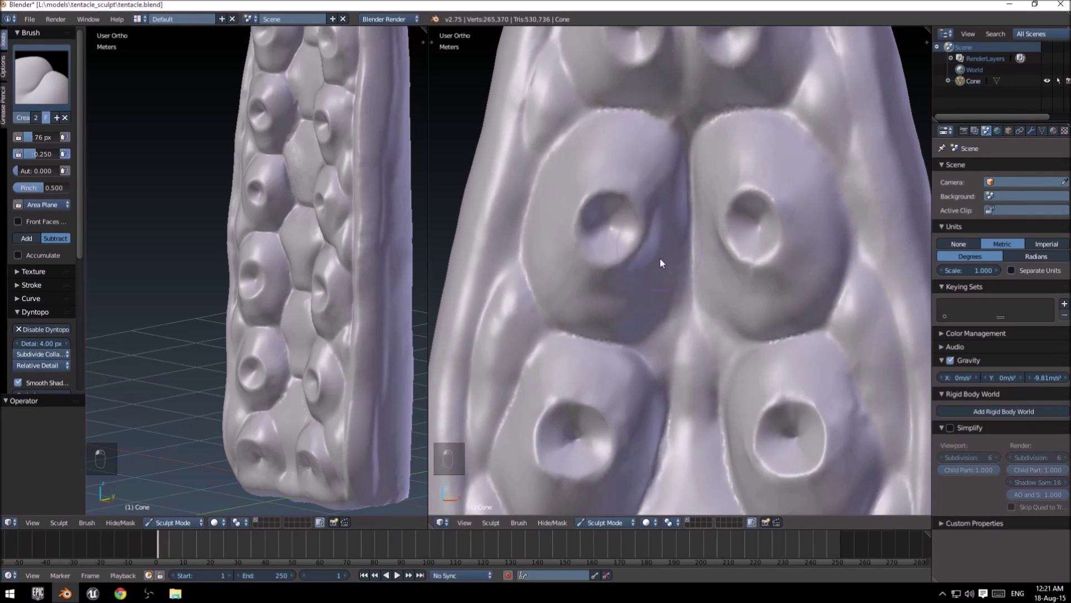
Crease the outlines of the topmost sucker pairs and the groove above them at the tentacle's tip.
{"action": "middle_click_drag", "start_coordinate": [664, 185], "coordinate": [656, 385], "text": "shift"}
{"action": "left_click_drag", "start_coordinate": [552, 297], "coordinate": [634, 155]}
{"action": "middle_click_drag", "start_coordinate": [634, 155], "coordinate": [622, 277], "text": "shift"}
{"action": "scroll", "coordinate": [580, 254], "scroll_direction": "up", "scroll_amount": 3}
{"action": "left_click_drag", "start_coordinate": [564, 248], "coordinate": [668, 153]}
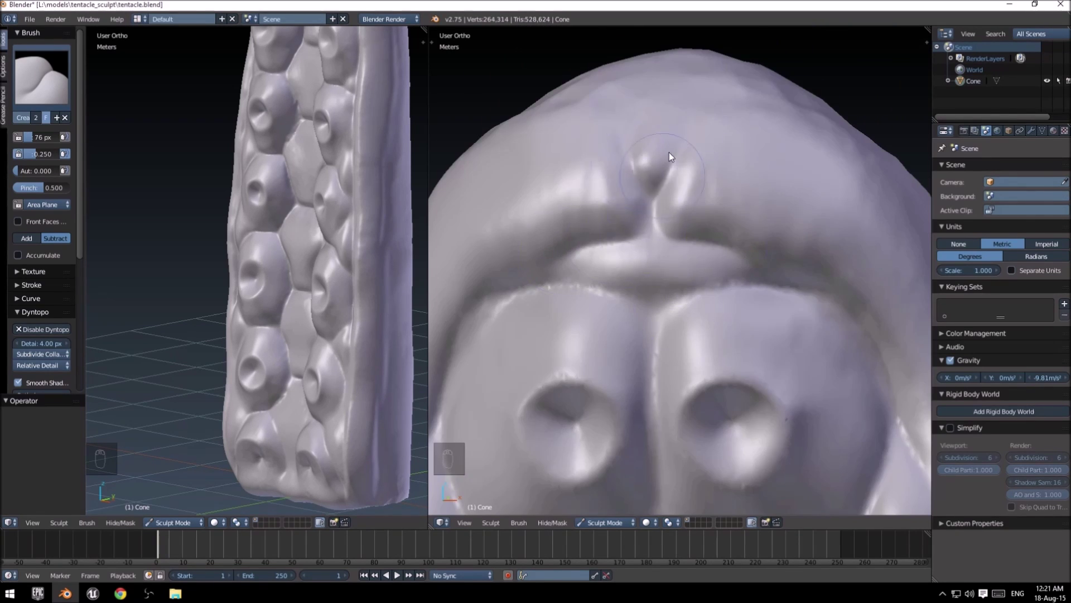
Save the file and switch the tentacle from Sculpt Mode to Object Mode.
{"action": "middle_click_drag", "start_coordinate": [669, 153], "coordinate": [658, 295], "text": "shift"}
{"action": "middle_click_drag", "start_coordinate": [593, 326], "coordinate": [701, 329]}
{"action": "scroll", "coordinate": [295, 311], "scroll_direction": "down", "scroll_amount": 6}
{"action": "middle_click_drag", "start_coordinate": [294, 310], "coordinate": [338, 267]}
{"action": "scroll", "coordinate": [338, 267], "scroll_direction": "up", "scroll_amount": 7}
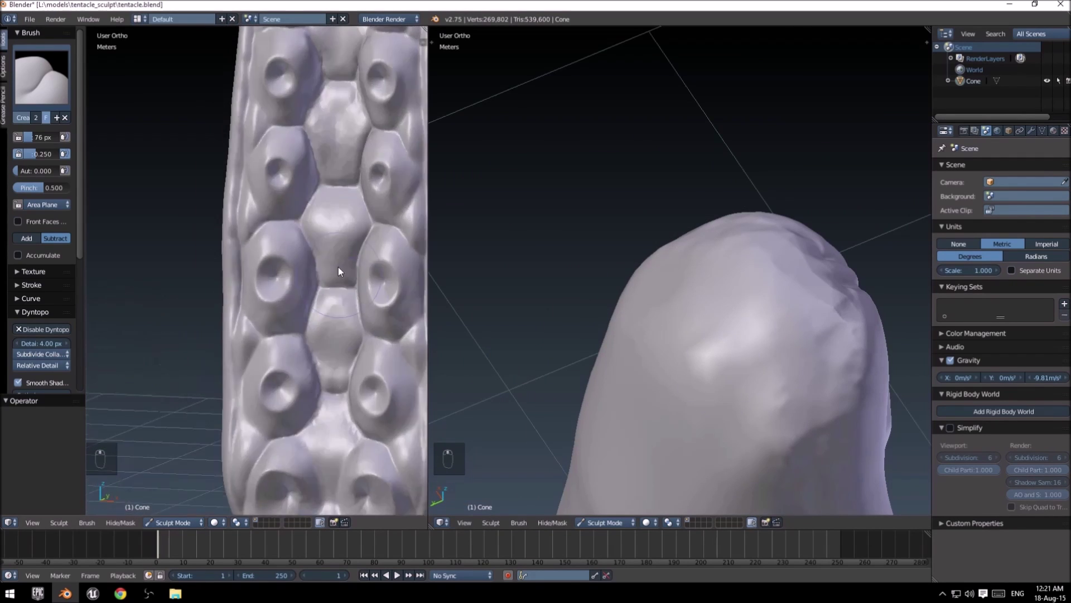
{"action": "left_click", "coordinate": [30, 19]}
{"action": "left_click", "coordinate": [42, 104]}
{"action": "left_click_drag", "start_coordinate": [185, 523], "coordinate": [185, 509]}
{"action": "left_click", "coordinate": [177, 509]}
{"action": "left_click", "coordinate": [171, 498]}
{"action": "middle_click_drag", "start_coordinate": [793, 286], "coordinate": [697, 245]}
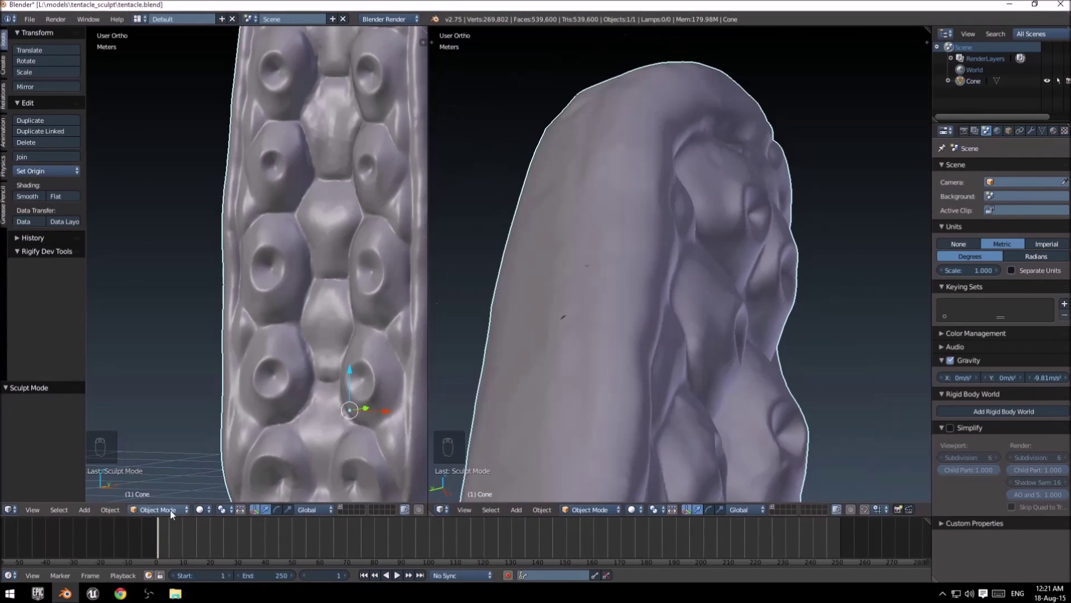
Return the tentacle to Sculpt Mode and enable dynamic topology again.
{"action": "left_click", "coordinate": [170, 510]}
{"action": "left_click", "coordinate": [167, 474]}
{"action": "left_click", "coordinate": [64, 330]}
{"action": "middle_click_drag", "start_coordinate": [556, 260], "coordinate": [672, 256]}
{"action": "scroll", "coordinate": [671, 256], "scroll_direction": "down", "scroll_amount": 5}
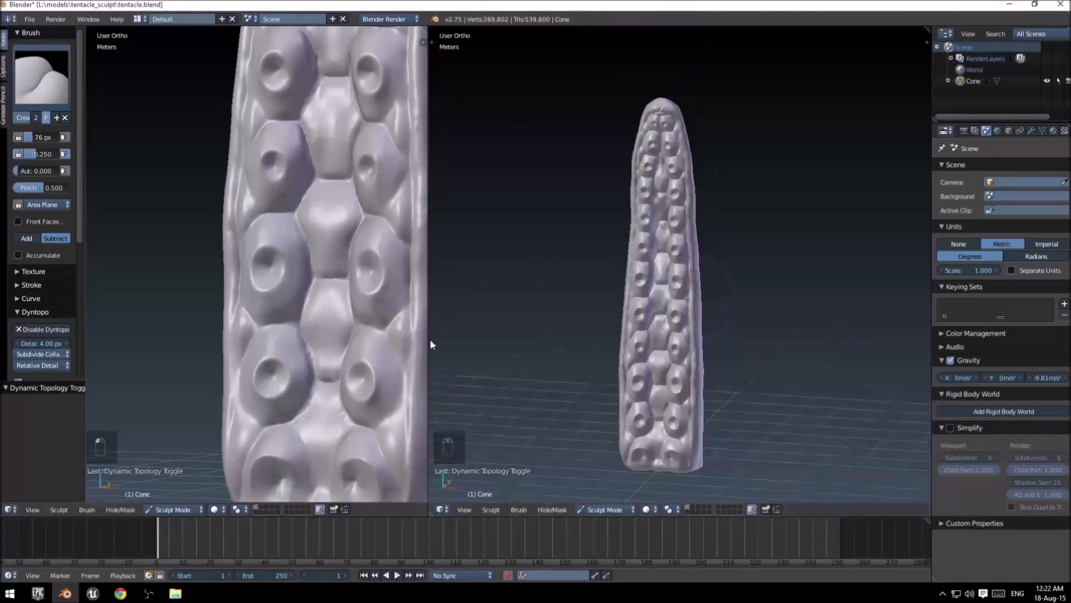
Join the two side-by-side 3D views into a single large viewport.
{"action": "right_click", "coordinate": [429, 342]}
{"action": "left_click", "coordinate": [423, 353]}
{"action": "left_click", "coordinate": [368, 338]}
Examine the creased suckers and central plates along the tentacle from the front, at an angle and close up.
{"action": "scroll", "coordinate": [390, 313], "scroll_direction": "down", "scroll_amount": 3}
{"action": "middle_click_drag", "start_coordinate": [436, 273], "coordinate": [492, 263]}
{"action": "scroll", "coordinate": [492, 262], "scroll_direction": "up", "scroll_amount": 7}
{"action": "scroll", "coordinate": [662, 346], "scroll_direction": "down", "scroll_amount": 4}
{"action": "key", "text": "KP_1"}
{"action": "scroll", "coordinate": [575, 264], "scroll_direction": "up", "scroll_amount": 4}
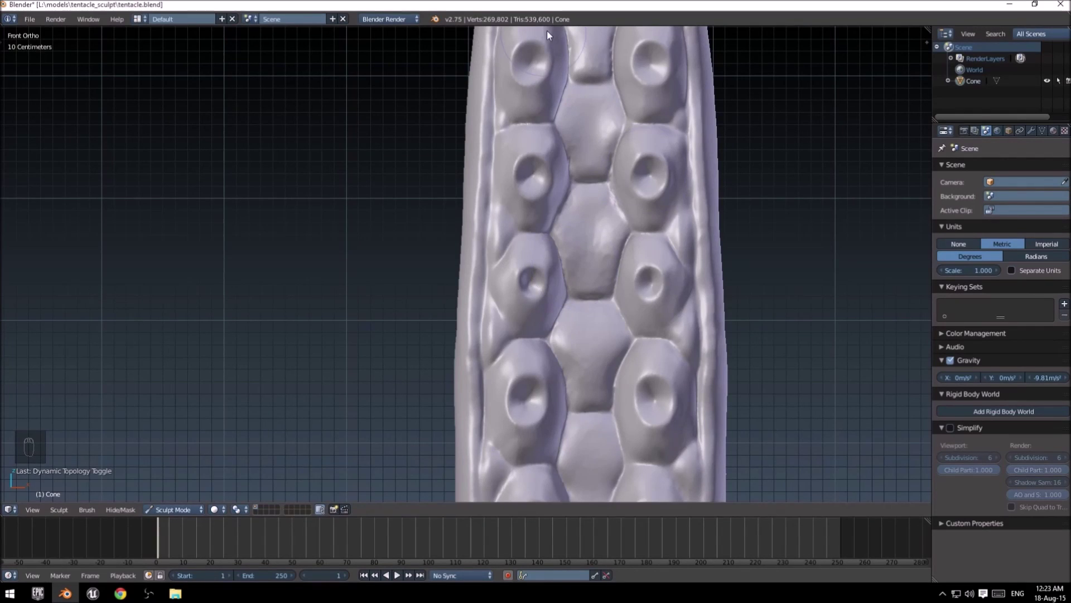
{"action": "scroll", "coordinate": [674, 251], "scroll_direction": "down", "scroll_amount": 3}
{"action": "scroll", "coordinate": [673, 246], "scroll_direction": "down", "scroll_amount": 4}
{"action": "scroll", "coordinate": [588, 243], "scroll_direction": "up", "scroll_amount": 5}
{"action": "middle_click_drag", "start_coordinate": [638, 243], "coordinate": [567, 218]}
{"action": "scroll", "coordinate": [588, 243], "scroll_direction": "down", "scroll_amount": 5}
{"action": "scroll", "coordinate": [581, 283], "scroll_direction": "up", "scroll_amount": 5}
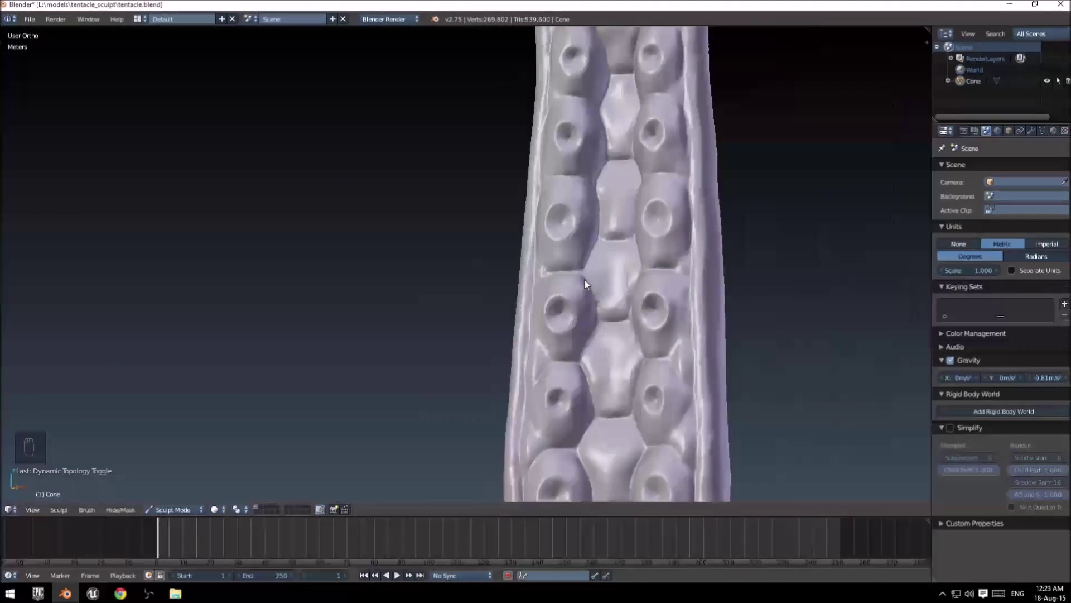
{"action": "scroll", "coordinate": [584, 279], "scroll_direction": "up", "scroll_amount": 4}
{"action": "middle_click_drag", "start_coordinate": [584, 278], "coordinate": [682, 243], "text": "shift"}
{"action": "scroll", "coordinate": [698, 256], "scroll_direction": "up", "scroll_amount": 1}
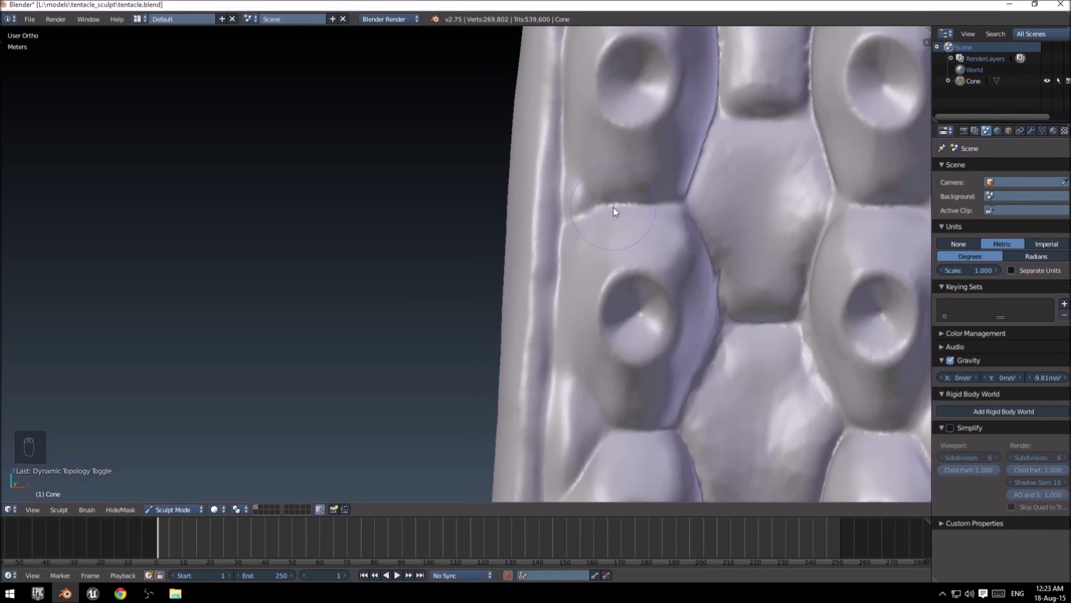
Reveal the sculpting tool settings and switch to the Inflate/Deflate brush.
{"action": "left_click_drag", "start_coordinate": [1, 187], "coordinate": [138, 187]}
{"action": "left_click", "coordinate": [67, 67]}
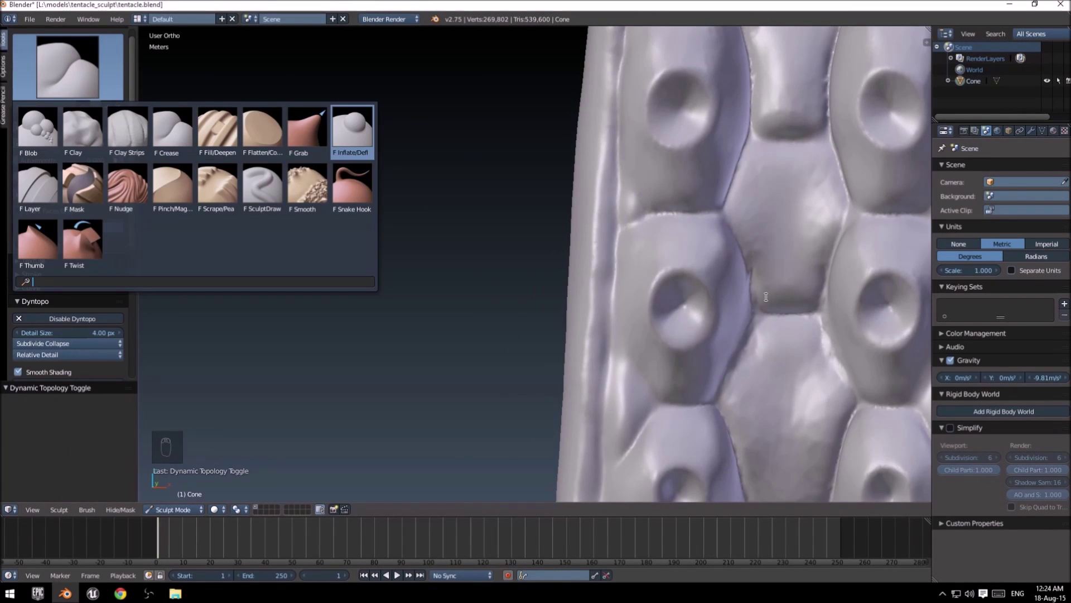
{"action": "scroll", "coordinate": [641, 268], "scroll_direction": "down", "scroll_amount": 6}
{"action": "middle_click_drag", "start_coordinate": [640, 268], "coordinate": [651, 272]}
{"action": "scroll", "coordinate": [650, 270], "scroll_direction": "up", "scroll_amount": 4}
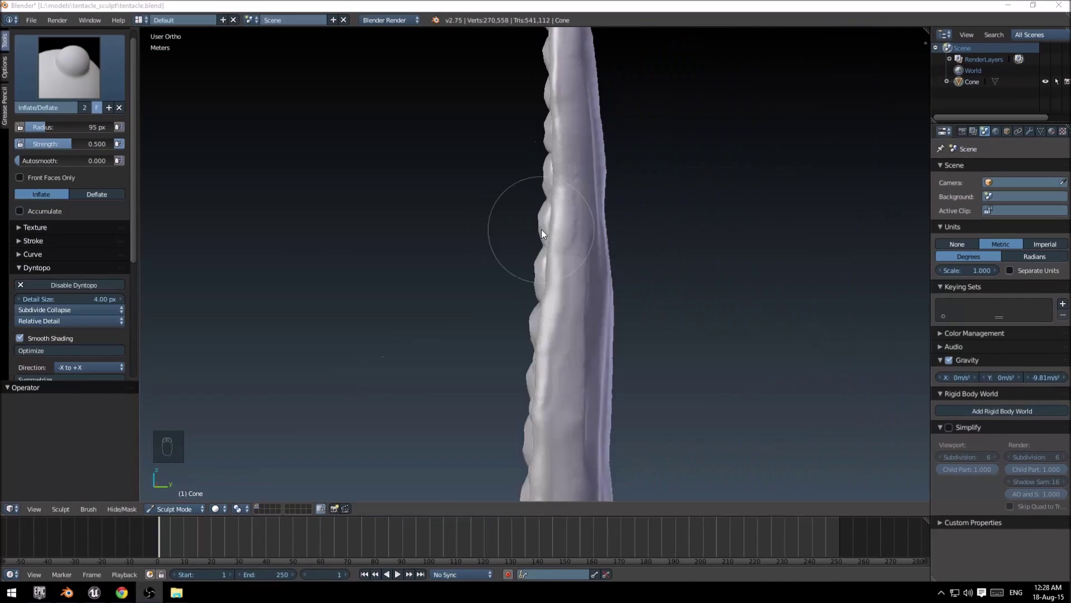
{"action": "key", "text": "KP_4"}
{"action": "key", "text": "KP_4"}
{"action": "key", "text": "KP_4"}
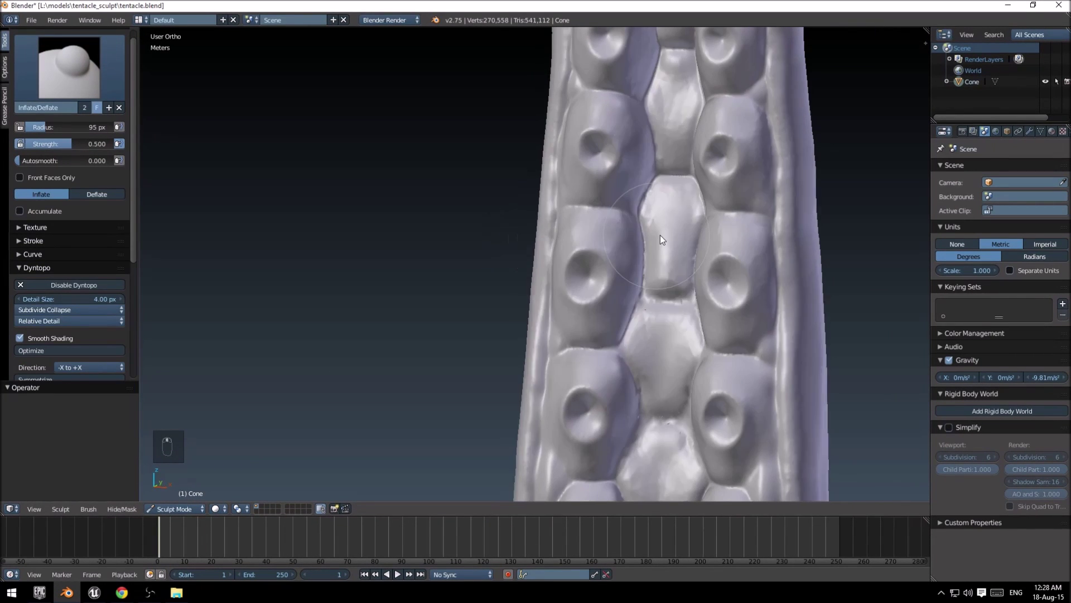
{"action": "mouse_move", "coordinate": [661, 235]}
{"action": "middle_mouse_down"}
{"action": "mouse_move", "coordinate": [603, 410]}
{"action": "mouse_move", "coordinate": [616, 296]}
{"action": "middle_mouse_up"}
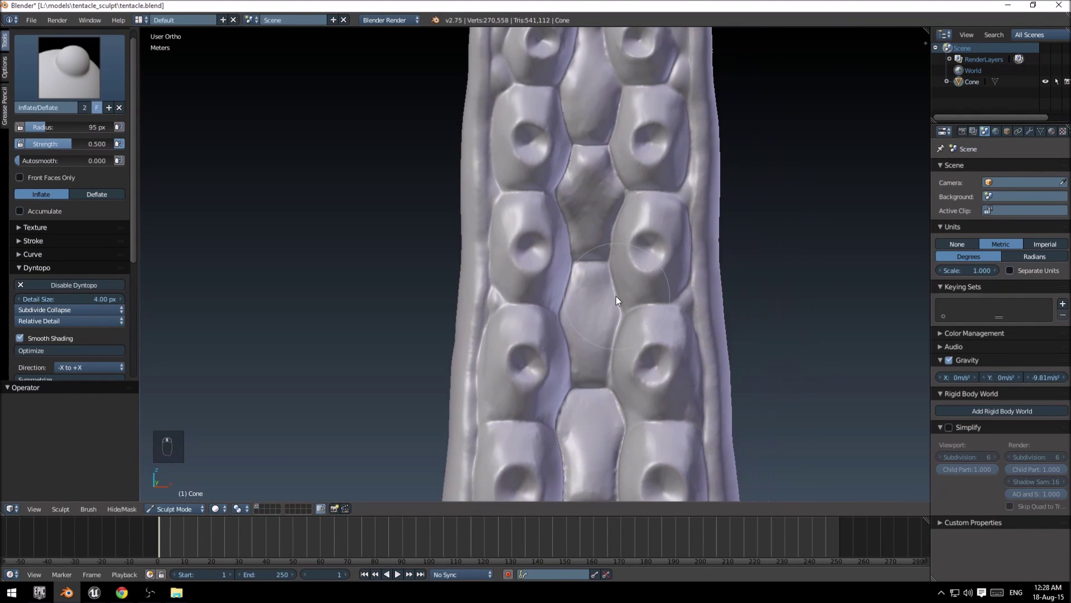
{"action": "key", "text": "KP_4"}
Select the Crease brush and sharpen the lower outer outline of the sucker beside the small side wedge.
{"action": "left_click", "coordinate": [70, 67]}
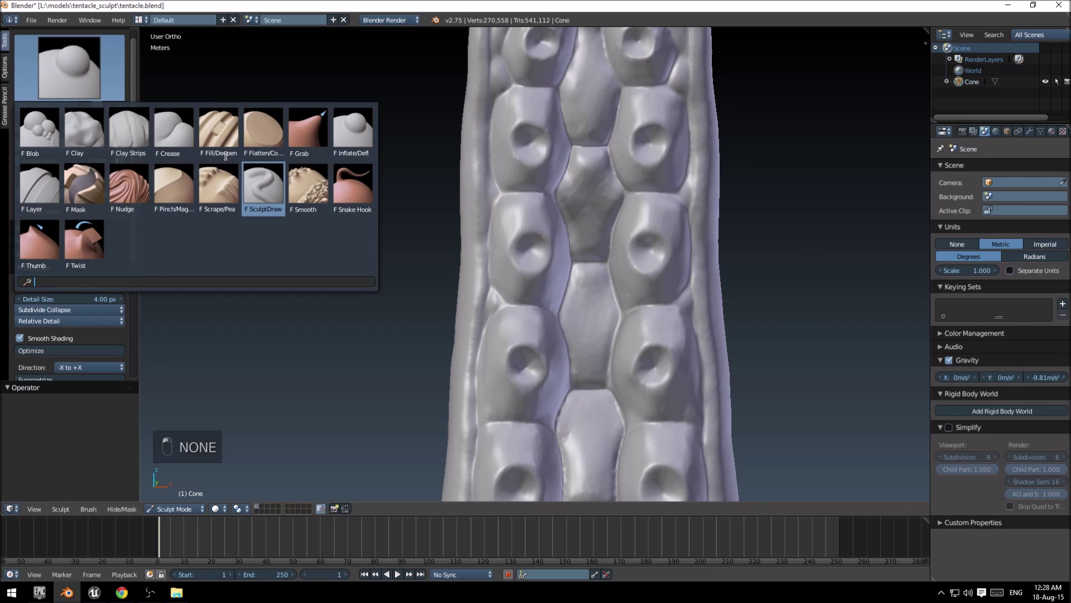
{"action": "left_click", "coordinate": [168, 128]}
{"action": "scroll", "coordinate": [481, 313], "scroll_direction": "up", "scroll_amount": 2}
{"action": "scroll", "coordinate": [461, 324], "scroll_direction": "up", "scroll_amount": 4}
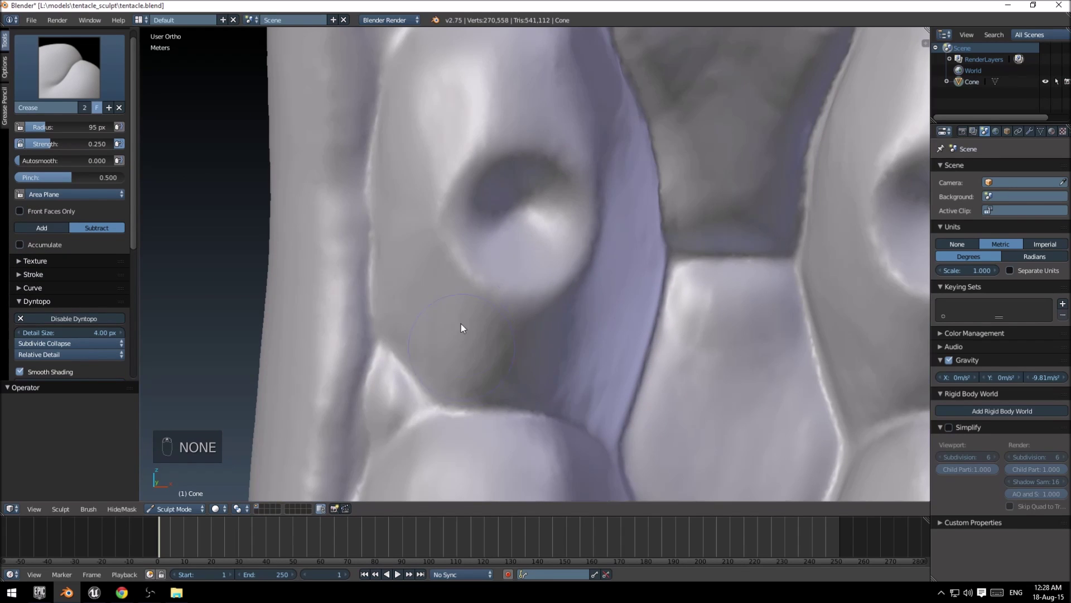
{"action": "middle_click_drag", "start_coordinate": [460, 323], "coordinate": [514, 234], "text": "shift"}
{"action": "mouse_move", "coordinate": [486, 310]}
{"action": "left_mouse_down"}
{"action": "mouse_move", "coordinate": [437, 263]}
{"action": "mouse_move", "coordinate": [429, 301]}
{"action": "mouse_move", "coordinate": [467, 331]}
{"action": "mouse_move", "coordinate": [414, 392]}
{"action": "left_mouse_up"}
Crease the boundary between the stacked suckers and the side of the adjoining central plate.
{"action": "scroll", "coordinate": [565, 350], "scroll_direction": "down", "scroll_amount": 5}
{"action": "scroll", "coordinate": [557, 330], "scroll_direction": "up", "scroll_amount": 5}
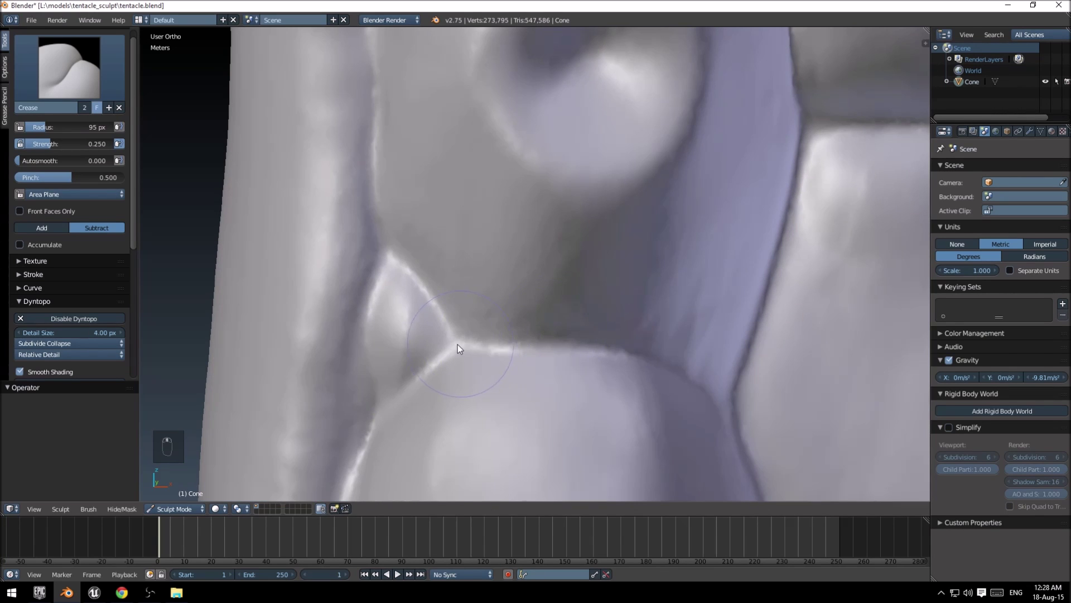
{"action": "mouse_move", "coordinate": [458, 349]}
{"action": "left_mouse_down"}
{"action": "mouse_move", "coordinate": [616, 352]}
{"action": "mouse_move", "coordinate": [703, 381]}
{"action": "mouse_move", "coordinate": [782, 222]}
{"action": "mouse_move", "coordinate": [798, 135]}
{"action": "left_mouse_up"}
{"action": "scroll", "coordinate": [781, 235], "scroll_direction": "down", "scroll_amount": 4}
{"action": "middle_click_drag", "start_coordinate": [700, 298], "coordinate": [555, 146], "text": "shift"}
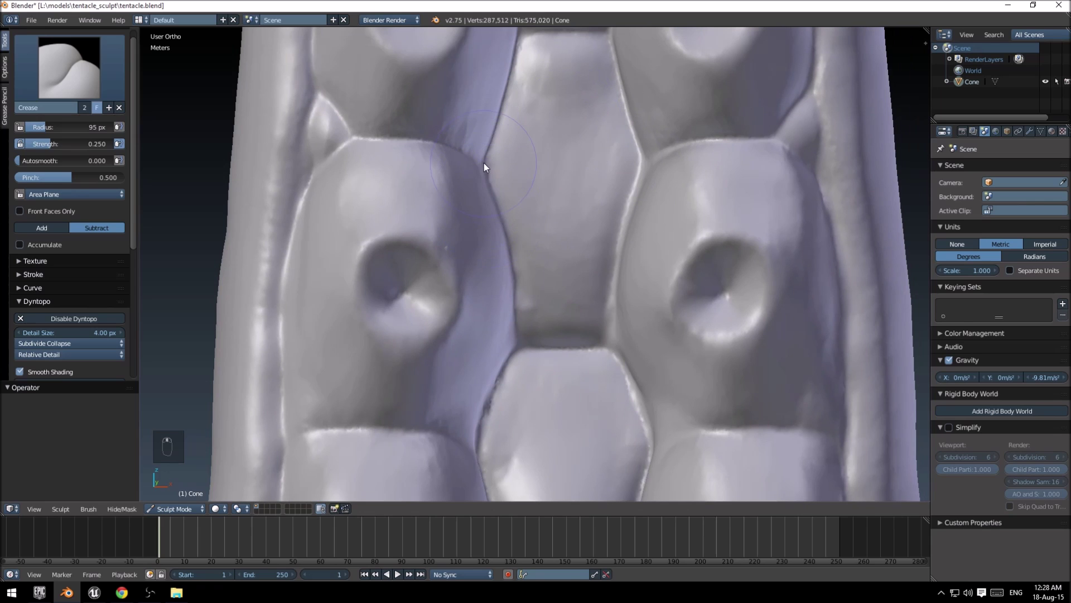
{"action": "mouse_move", "coordinate": [483, 162]}
{"action": "left_mouse_down"}
{"action": "mouse_move", "coordinate": [520, 317]}
{"action": "mouse_move", "coordinate": [513, 354]}
{"action": "mouse_move", "coordinate": [528, 351]}
{"action": "left_mouse_up"}
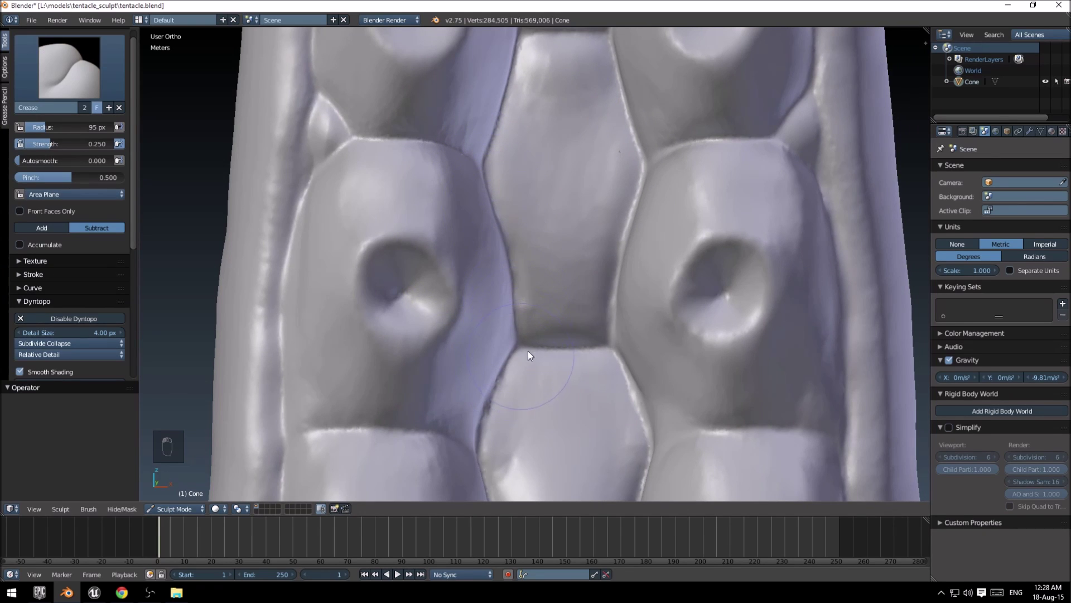
Crease the upper edge and slanted upper sides of the next central plate down.
{"action": "middle_click_drag", "start_coordinate": [591, 356], "coordinate": [578, 203], "text": "shift"}
{"action": "mouse_move", "coordinate": [578, 203]}
{"action": "left_mouse_down"}
{"action": "mouse_move", "coordinate": [523, 253]}
{"action": "mouse_move", "coordinate": [528, 287]}
{"action": "left_mouse_up"}
{"action": "scroll", "coordinate": [536, 277], "scroll_direction": "up", "scroll_amount": 3}
{"action": "mouse_move", "coordinate": [621, 114]}
{"action": "left_mouse_down"}
{"action": "mouse_move", "coordinate": [581, 141]}
{"action": "mouse_move", "coordinate": [548, 221]}
{"action": "mouse_move", "coordinate": [540, 292]}
{"action": "mouse_move", "coordinate": [607, 109]}
{"action": "left_mouse_up"}
{"action": "scroll", "coordinate": [538, 303], "scroll_direction": "down", "scroll_amount": 4}
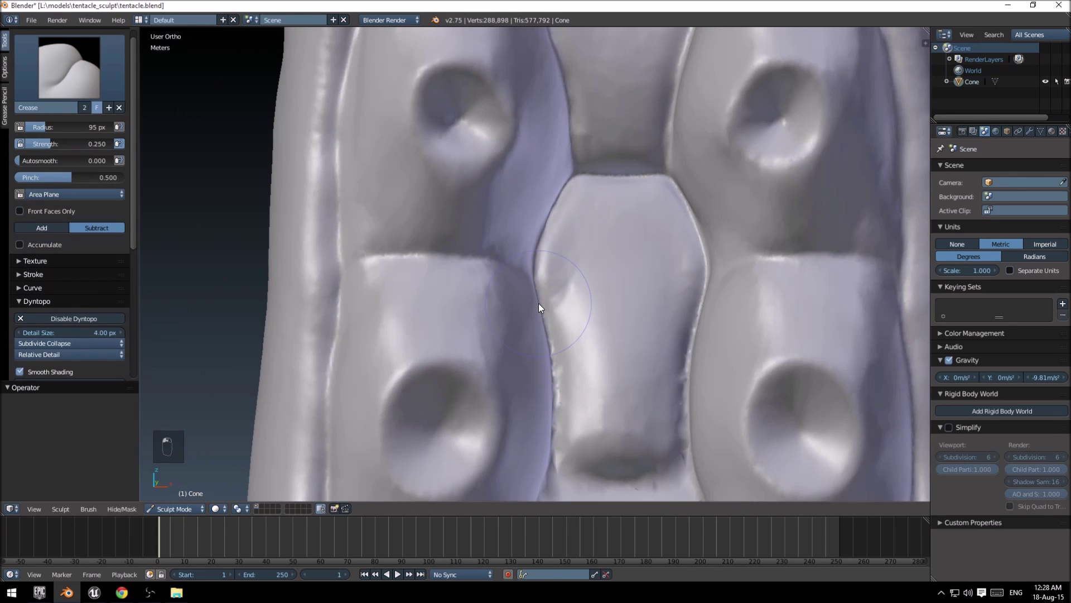
Crease the lower edge and corners of the narrow central plate and smooth its rough side outline.
{"action": "scroll", "coordinate": [555, 283], "scroll_direction": "up", "scroll_amount": 7}
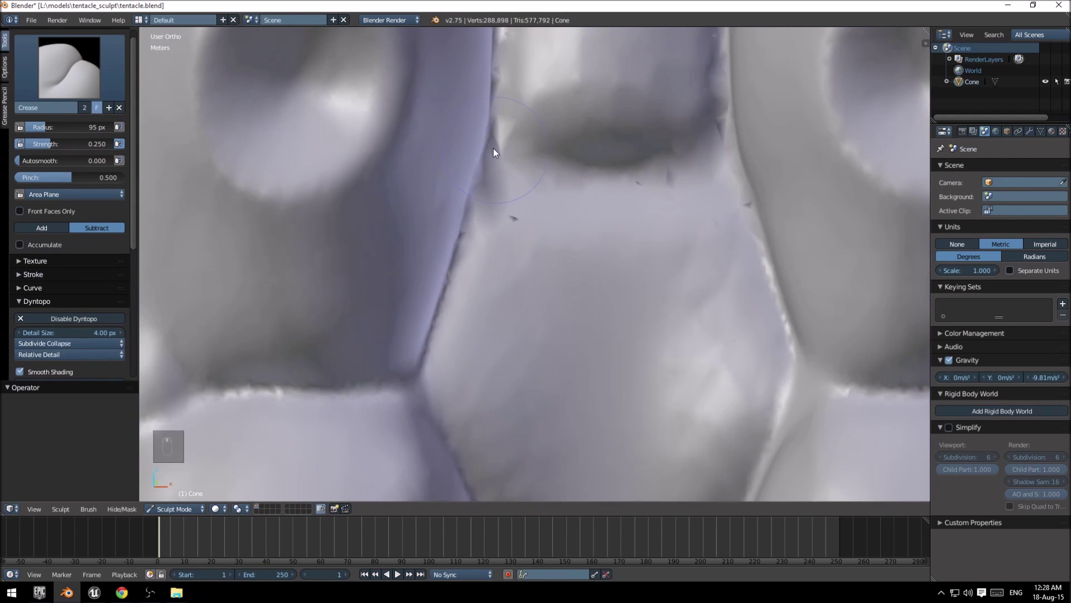
{"action": "mouse_move", "coordinate": [493, 149]}
{"action": "left_mouse_down"}
{"action": "mouse_move", "coordinate": [686, 146]}
{"action": "mouse_move", "coordinate": [608, 157]}
{"action": "mouse_move", "coordinate": [510, 103]}
{"action": "mouse_move", "coordinate": [470, 198]}
{"action": "mouse_move", "coordinate": [524, 193]}
{"action": "left_mouse_up"}
{"action": "key", "text": "shift+c"}
{"action": "mouse_move", "coordinate": [670, 153]}
{"action": "left_mouse_down"}
{"action": "mouse_move", "coordinate": [483, 152]}
{"action": "mouse_move", "coordinate": [532, 155]}
{"action": "left_mouse_up"}
{"action": "mouse_move", "coordinate": [532, 155]}
{"action": "middle_mouse_down", "text": "shift"}
{"action": "mouse_move", "coordinate": [497, 335]}
{"action": "mouse_move", "coordinate": [466, 314]}
{"action": "middle_mouse_up", "text": "shift"}
{"action": "key", "text": "s"}
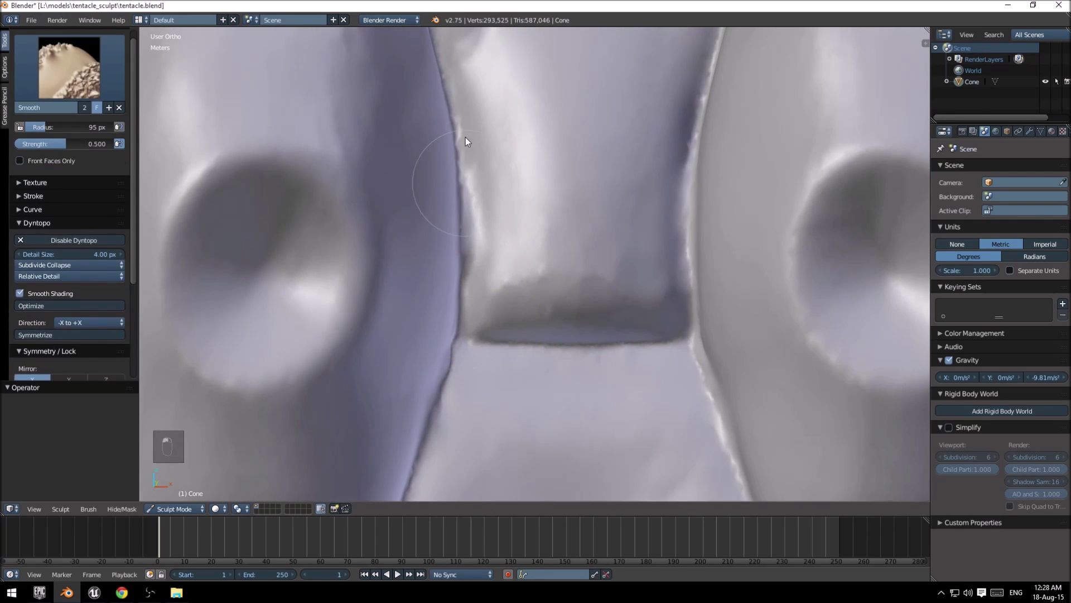
{"action": "key", "text": "shift+c"}
Crease the hexagonal plate's slanted upper side and the lower boundary of the sucker next to it.
{"action": "scroll", "coordinate": [532, 352], "scroll_direction": "down", "scroll_amount": 4}
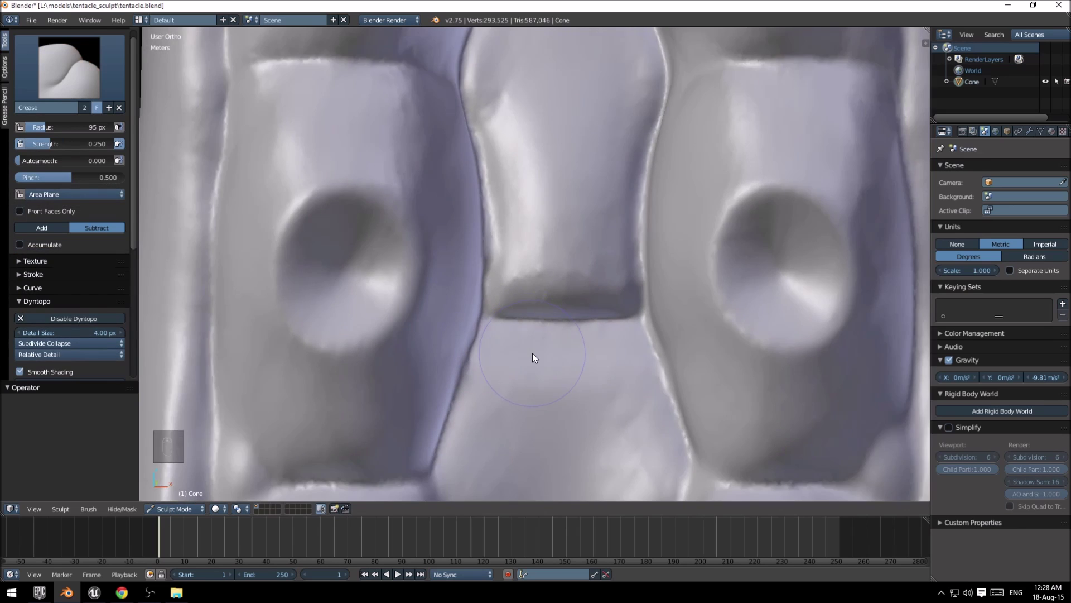
{"action": "scroll", "coordinate": [533, 353], "scroll_direction": "up", "scroll_amount": 4}
{"action": "middle_click_drag", "start_coordinate": [526, 280], "coordinate": [551, 33], "text": "shift"}
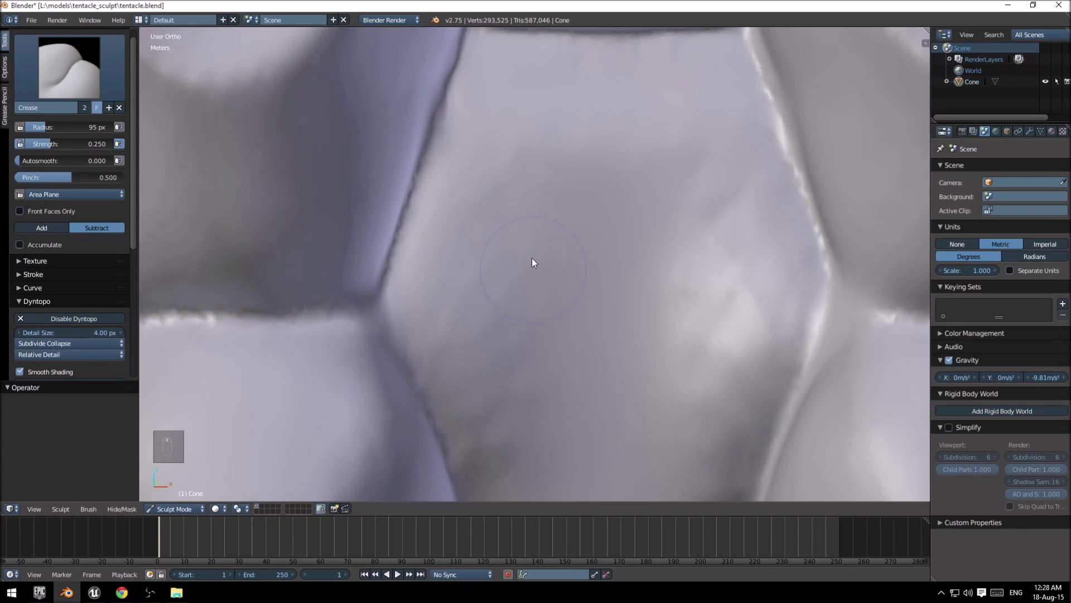
{"action": "scroll", "coordinate": [533, 265], "scroll_direction": "down", "scroll_amount": 2}
{"action": "mouse_move", "coordinate": [499, 89]}
{"action": "left_mouse_down"}
{"action": "mouse_move", "coordinate": [428, 296]}
{"action": "mouse_move", "coordinate": [257, 302]}
{"action": "left_mouse_up"}
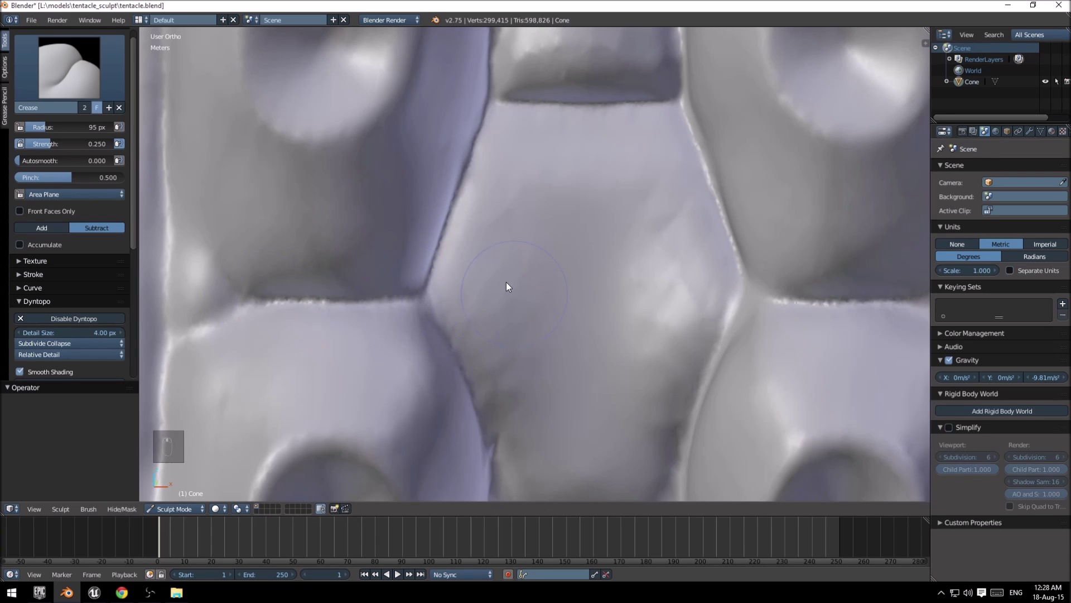
Crease the hexagonal plate's lower sides and bottom edge, and smooth the jagged surface around them.
{"action": "middle_click_drag", "start_coordinate": [506, 282], "coordinate": [481, 130], "text": "shift"}
{"action": "mouse_move", "coordinate": [391, 149]}
{"action": "left_mouse_down"}
{"action": "mouse_move", "coordinate": [470, 353]}
{"action": "mouse_move", "coordinate": [511, 407]}
{"action": "mouse_move", "coordinate": [563, 409]}
{"action": "mouse_move", "coordinate": [494, 400]}
{"action": "left_mouse_up"}
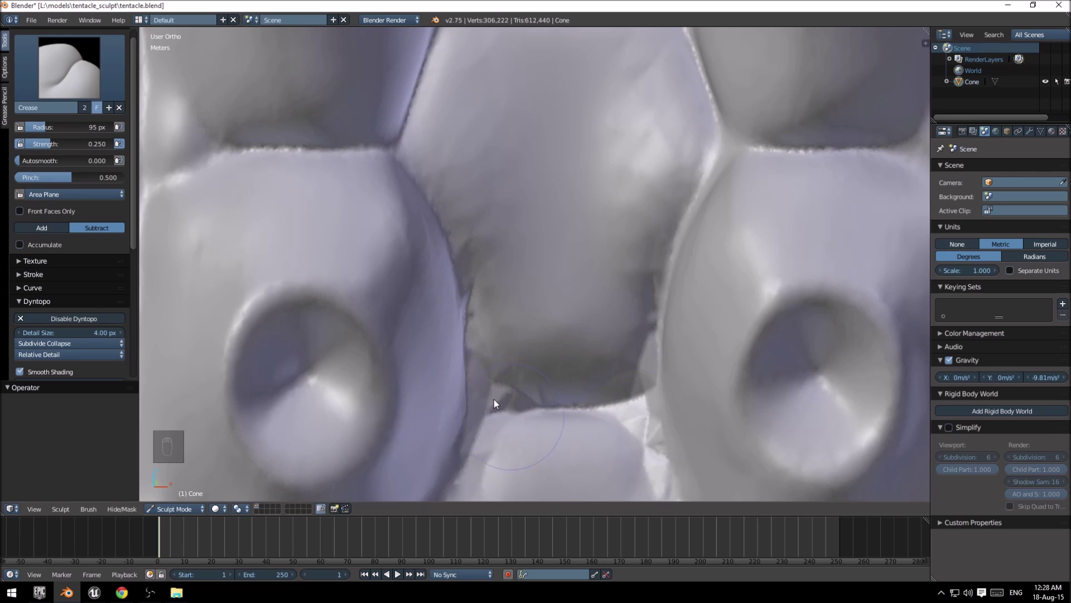
{"action": "key", "text": "s"}
{"action": "key", "text": "shift+c"}
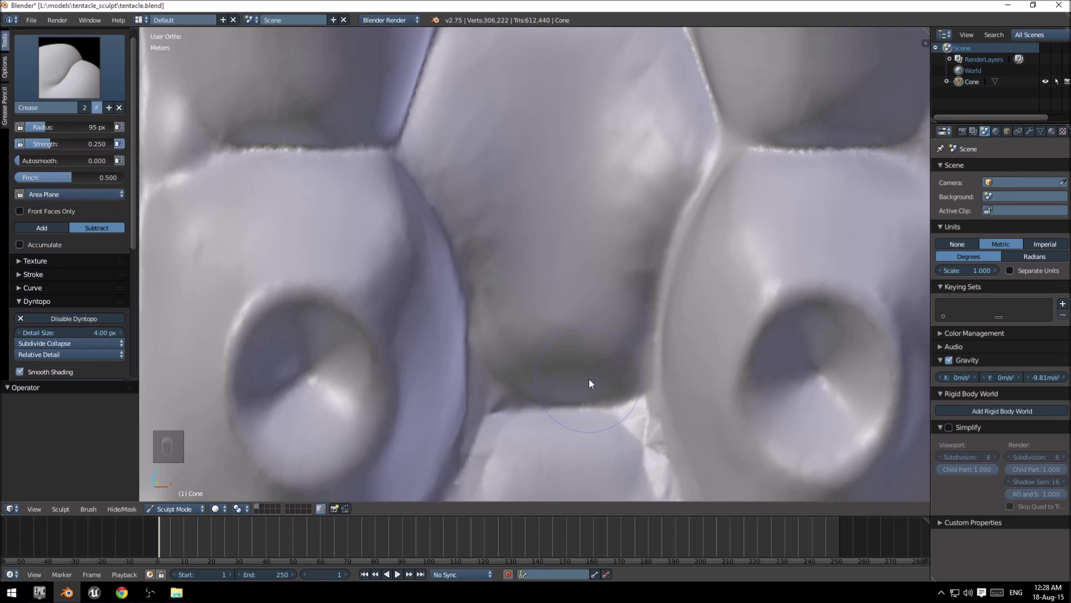
Crease the slanted upper side of the central plate below, down to its widest point.
{"action": "mouse_move", "coordinate": [588, 377]}
{"action": "middle_mouse_down"}
{"action": "mouse_move", "coordinate": [558, 314]}
{"action": "mouse_move", "coordinate": [574, 177]}
{"action": "middle_mouse_up"}
{"action": "scroll", "coordinate": [574, 179], "scroll_direction": "up", "scroll_amount": 2}
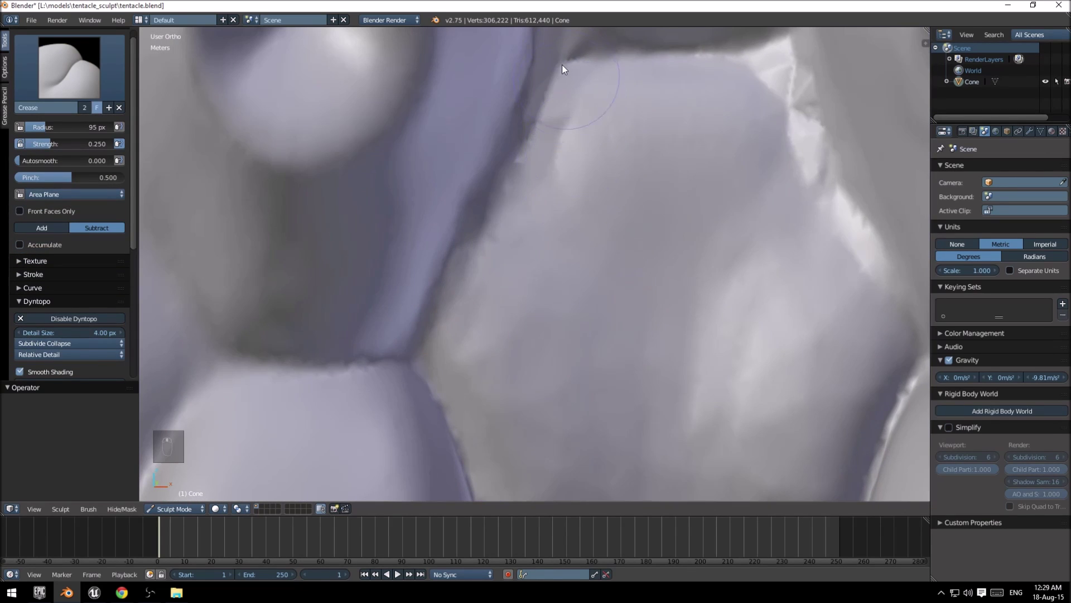
{"action": "mouse_move", "coordinate": [562, 65]}
{"action": "left_mouse_down"}
{"action": "mouse_move", "coordinate": [423, 330]}
{"action": "mouse_move", "coordinate": [551, 85]}
{"action": "mouse_move", "coordinate": [448, 303]}
{"action": "left_mouse_up"}
{"action": "scroll", "coordinate": [449, 307], "scroll_direction": "down", "scroll_amount": 3}
Crease that plate's tapering lower side and smooth the rough area along its bottom edge.
{"action": "mouse_move", "coordinate": [451, 309]}
{"action": "middle_mouse_down"}
{"action": "mouse_move", "coordinate": [484, 183]}
{"action": "mouse_move", "coordinate": [467, 165]}
{"action": "middle_mouse_up"}
{"action": "scroll", "coordinate": [437, 123], "scroll_direction": "up", "scroll_amount": 2}
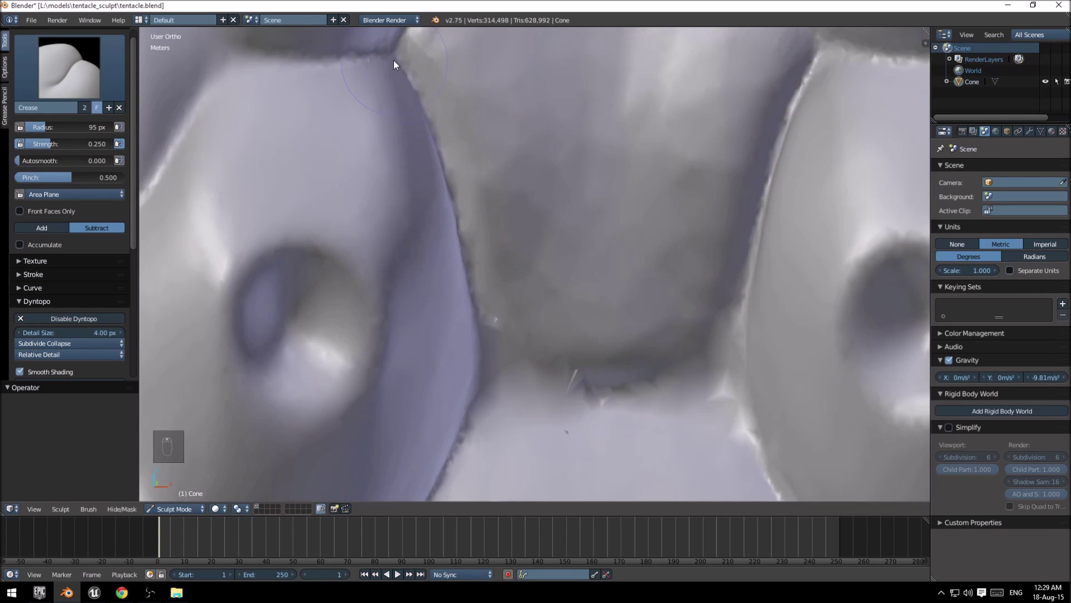
{"action": "mouse_move", "coordinate": [393, 62]}
{"action": "left_mouse_down"}
{"action": "mouse_move", "coordinate": [447, 179]}
{"action": "mouse_move", "coordinate": [480, 335]}
{"action": "mouse_move", "coordinate": [403, 57]}
{"action": "mouse_move", "coordinate": [503, 400]}
{"action": "left_mouse_up"}
{"action": "key", "text": "s"}
{"action": "left_click_drag", "start_coordinate": [672, 398], "coordinate": [508, 400]}
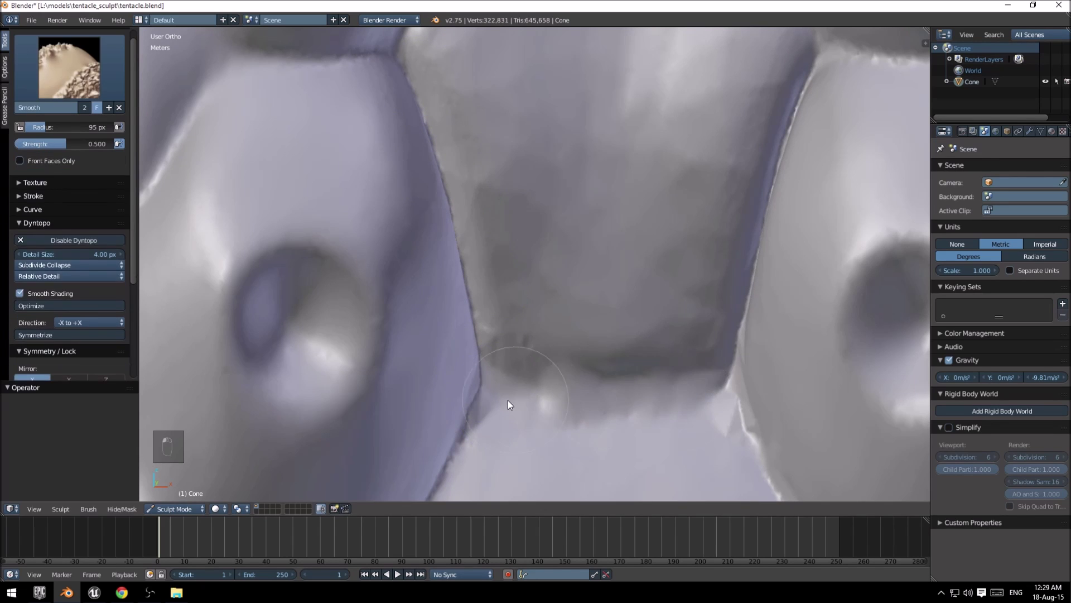